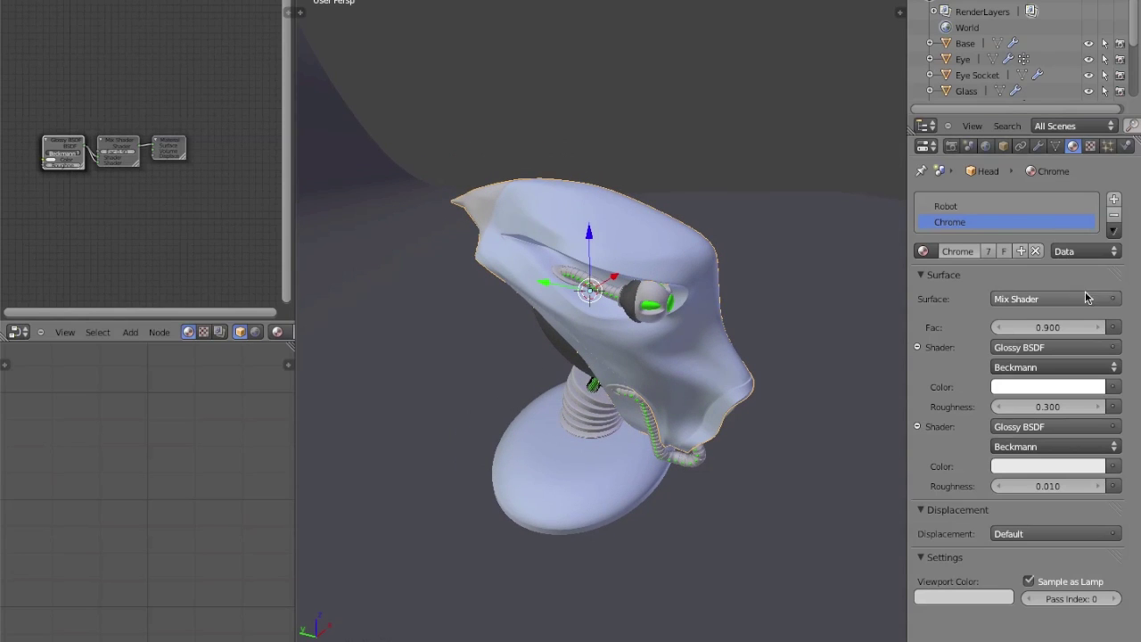
{"action": "left_click", "coordinate": [986, 207]}
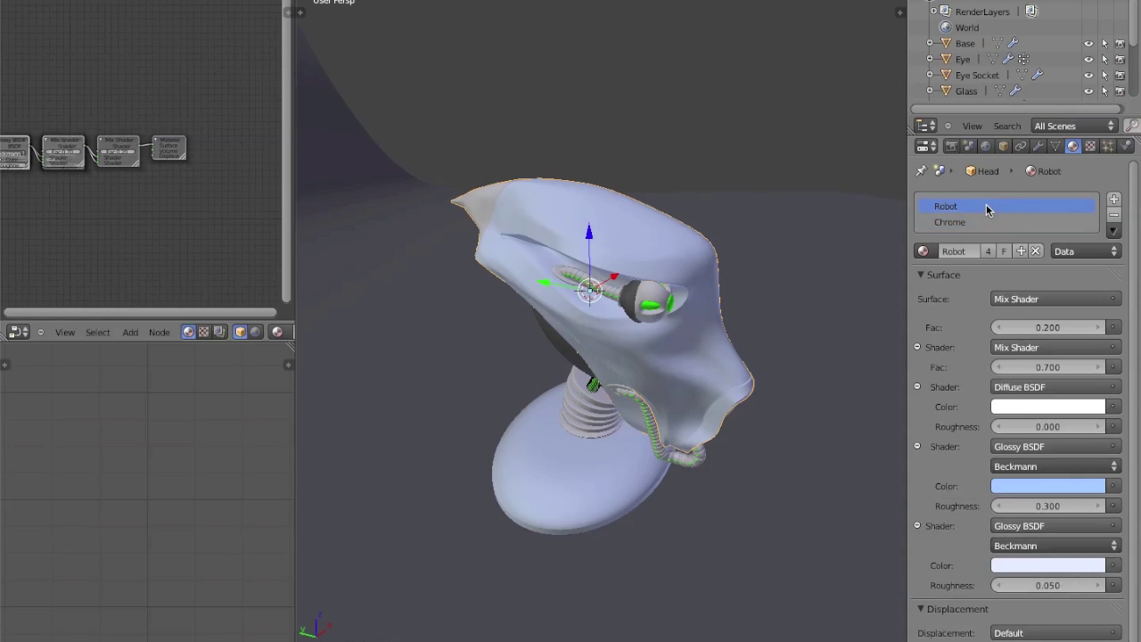
{"action": "left_click", "coordinate": [1113, 201]}
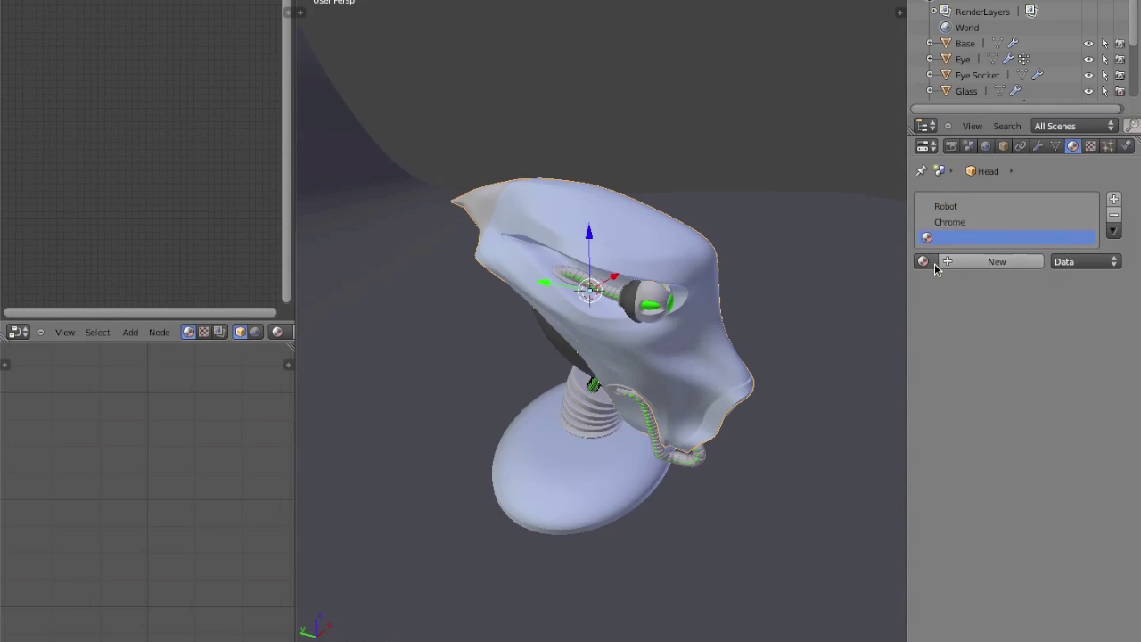
{"action": "left_click", "coordinate": [1114, 215]}
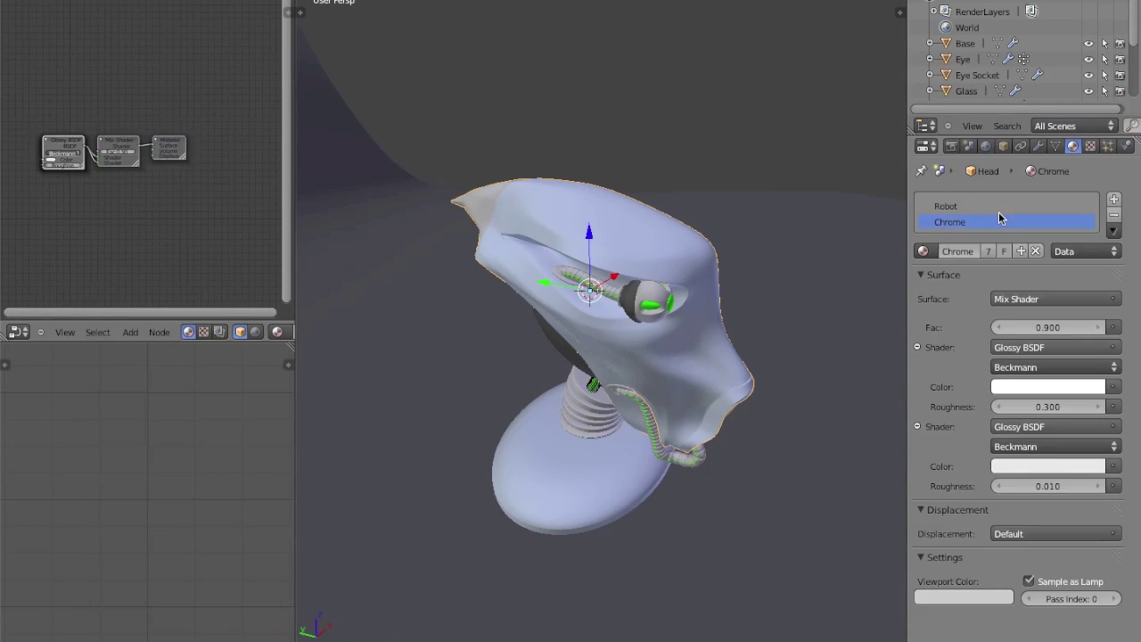
Make a single-user copy of the head's Robot material and change its surface shader to Diffuse BSDF.
{"action": "left_click", "coordinate": [994, 207]}
{"action": "left_click", "coordinate": [990, 252]}
{"action": "left_click", "coordinate": [1053, 300]}
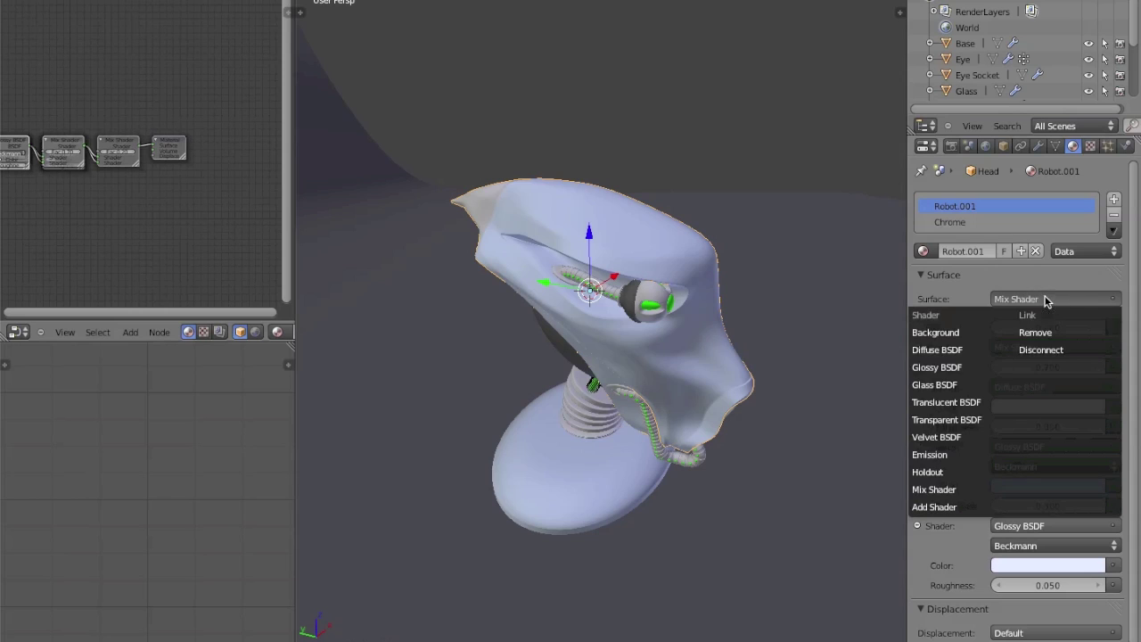
{"action": "left_click", "coordinate": [948, 351]}
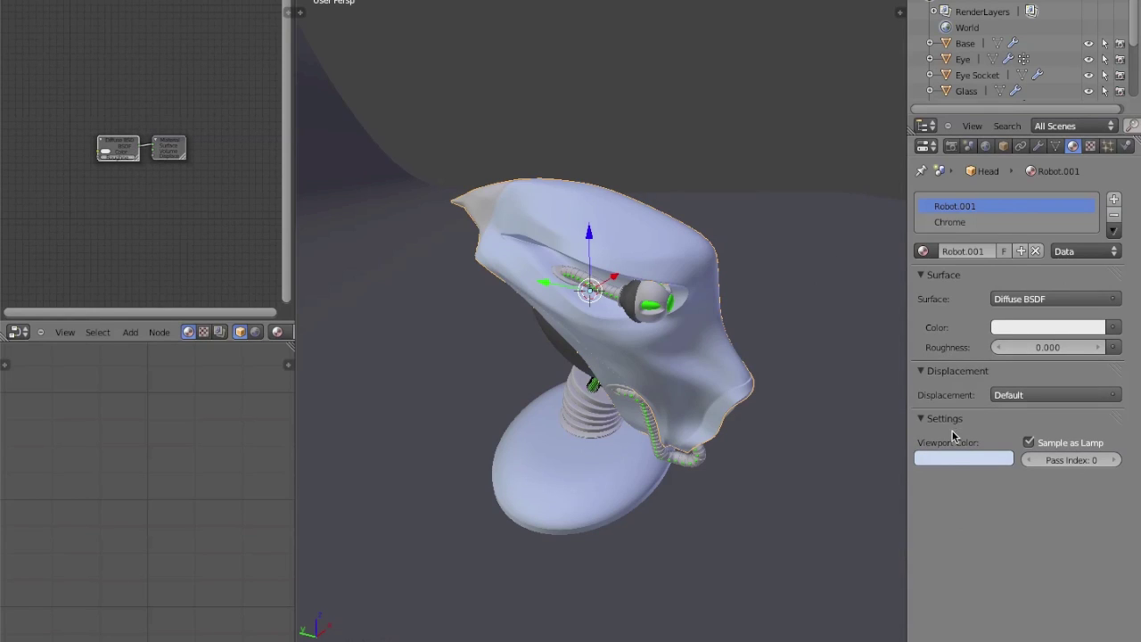
Set the copied material's viewport color to dark grey and rename the material Carbon Fiber.
{"action": "left_click", "coordinate": [950, 457]}
{"action": "mouse_move", "coordinate": [1001, 343]}
{"action": "left_mouse_down"}
{"action": "mouse_move", "coordinate": [1006, 327]}
{"action": "mouse_move", "coordinate": [1004, 346]}
{"action": "left_mouse_up"}
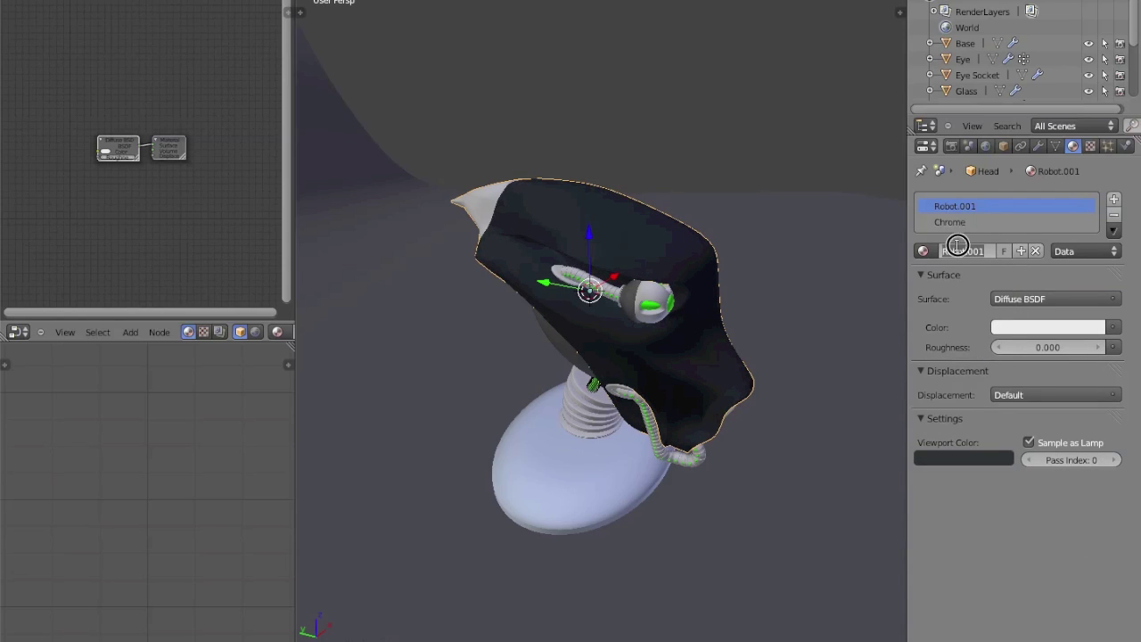
{"action": "left_click", "coordinate": [957, 245]}
{"action": "type", "text": "Carbon Fiber"}
{"action": "key", "text": "Return"}
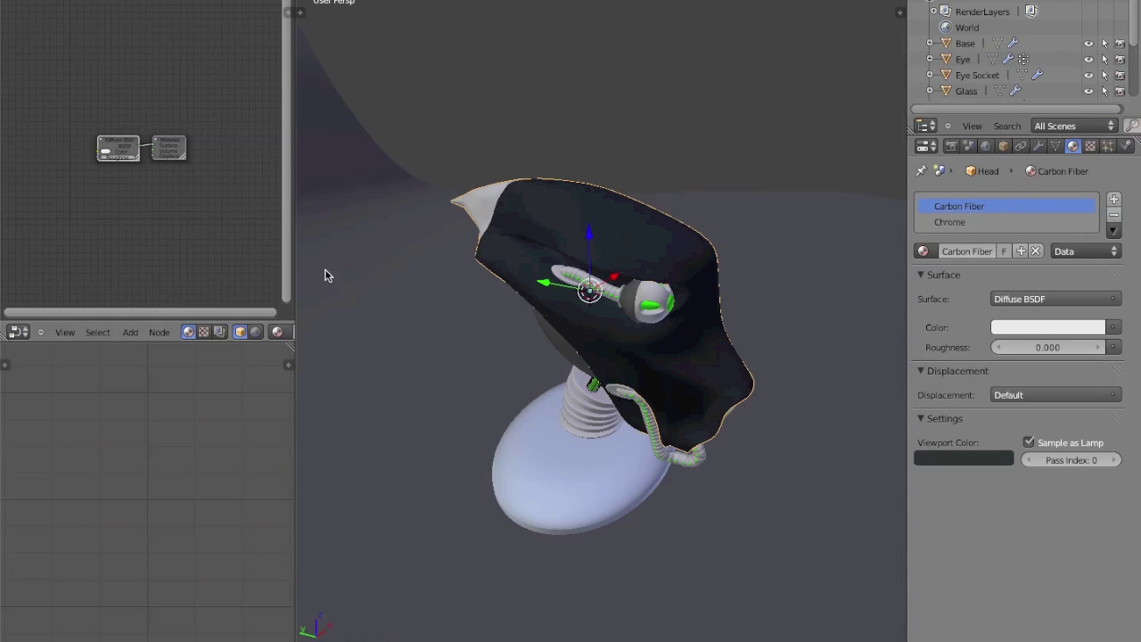
Unwrap the entire head mesh in Edit Mode and enlarge the UV layout area beside the 3D view.
{"action": "middle_click_drag", "start_coordinate": [631, 311], "coordinate": [577, 309]}
{"action": "key", "text": "Tab"}
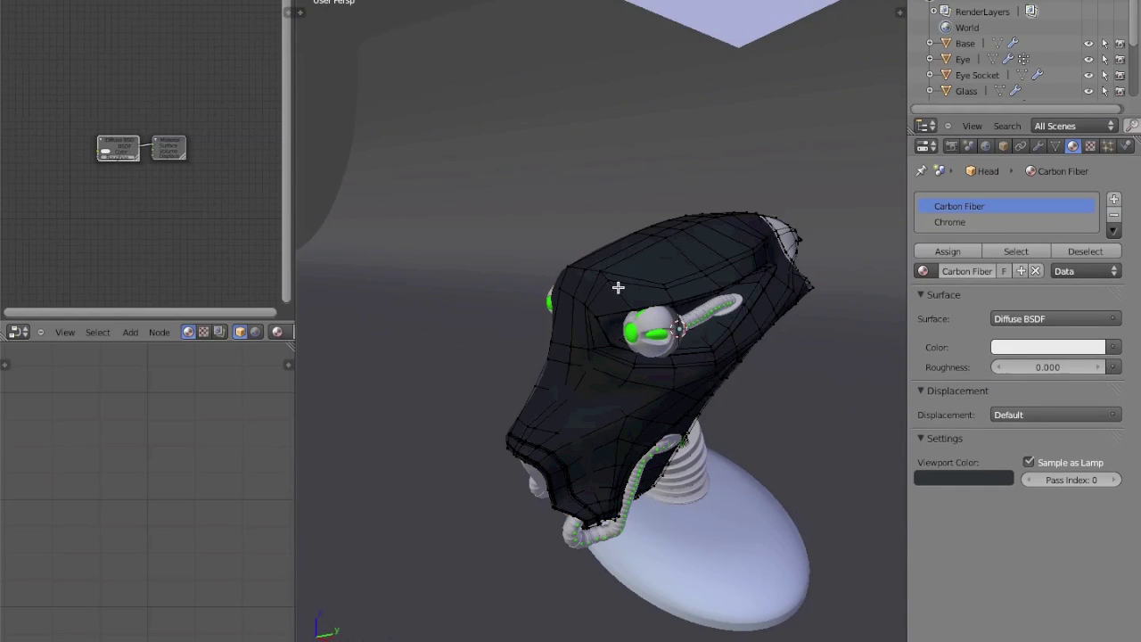
{"action": "left_click_drag", "start_coordinate": [296, 371], "coordinate": [319, 211]}
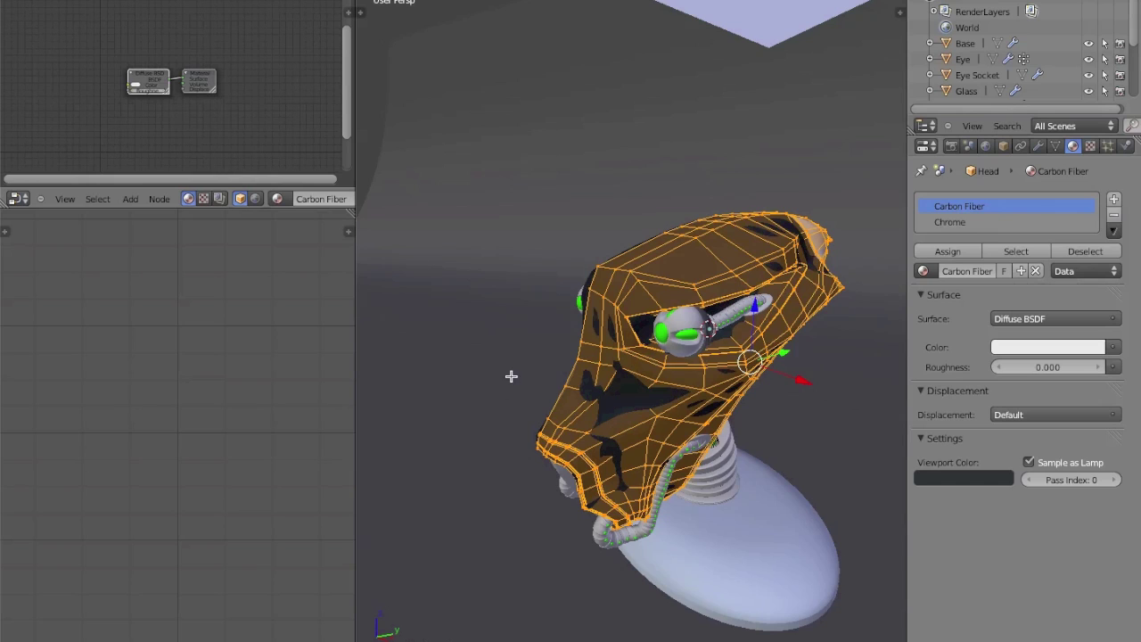
{"action": "key", "text": "u"}
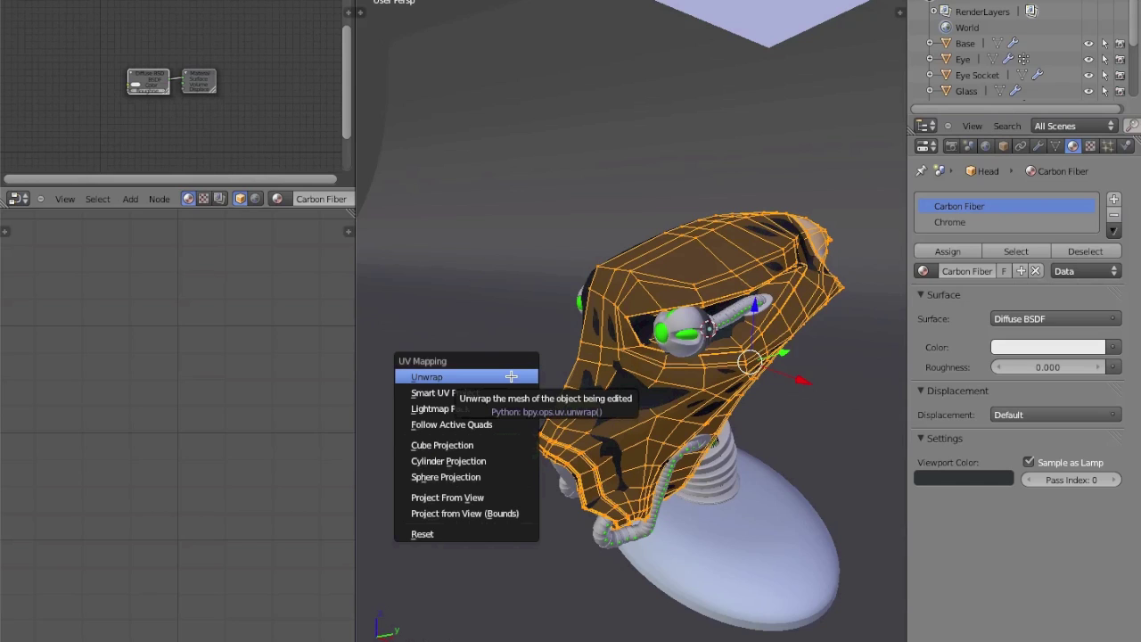
{"action": "left_click", "coordinate": [511, 377]}
{"action": "scroll", "coordinate": [513, 373], "scroll_direction": "down", "scroll_amount": 5}
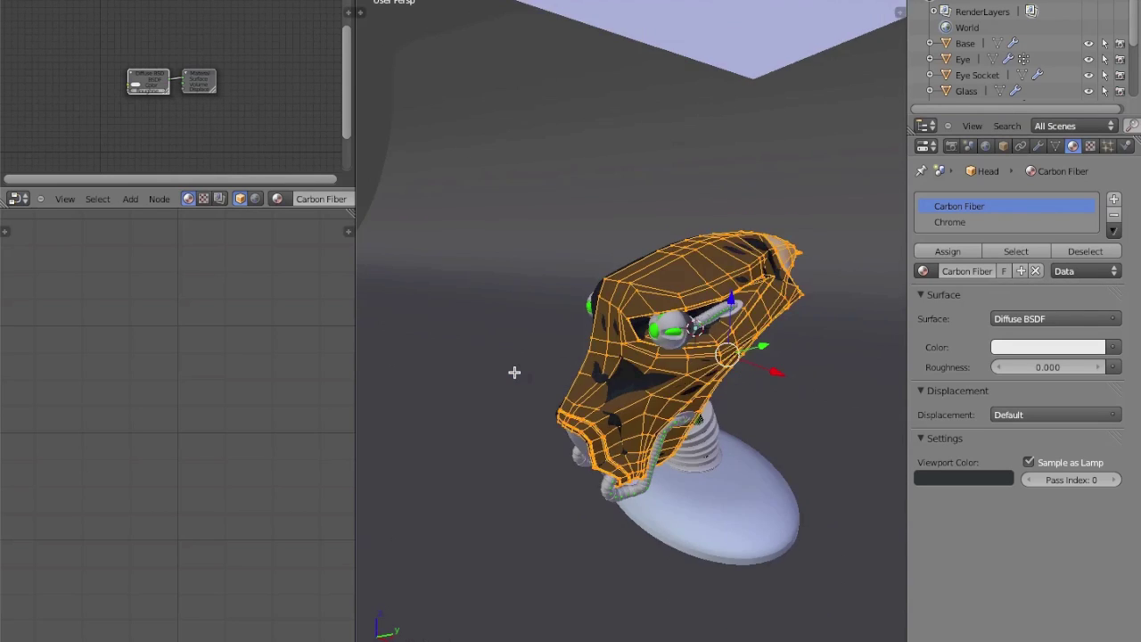
{"action": "left_click_drag", "start_coordinate": [354, 350], "coordinate": [440, 354]}
{"action": "scroll", "coordinate": [610, 362], "scroll_direction": "up", "scroll_amount": 4}
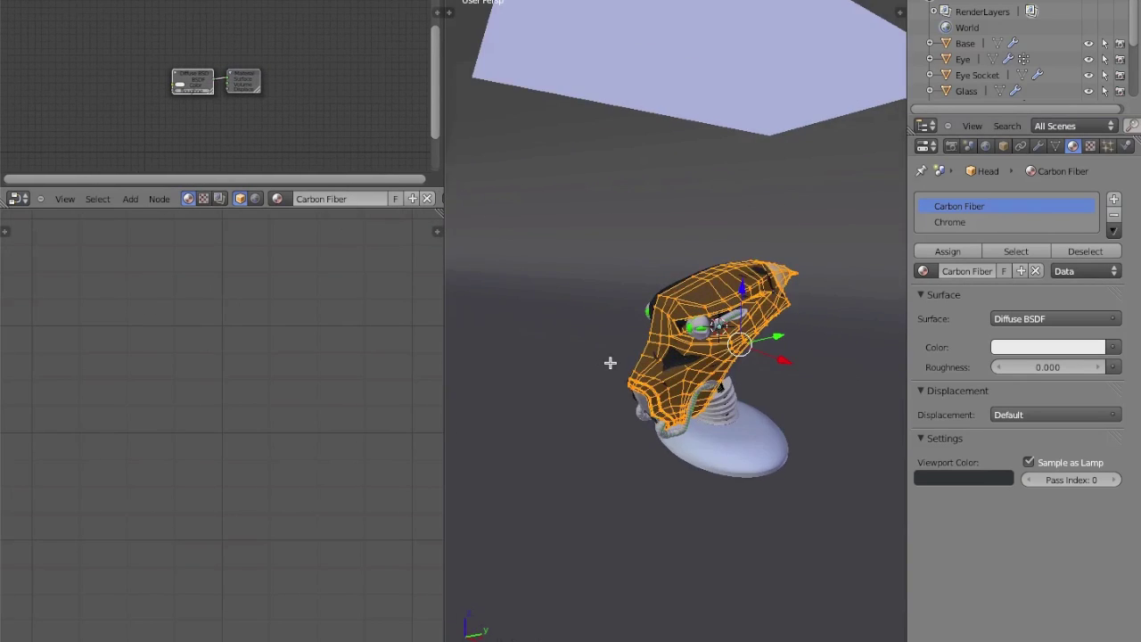
Try the UV unwrap of the entire head mesh again with the tool shelf shown.
{"action": "key", "text": "Tab"}
{"action": "key", "text": "u"}
{"action": "left_click", "coordinate": [611, 366]}
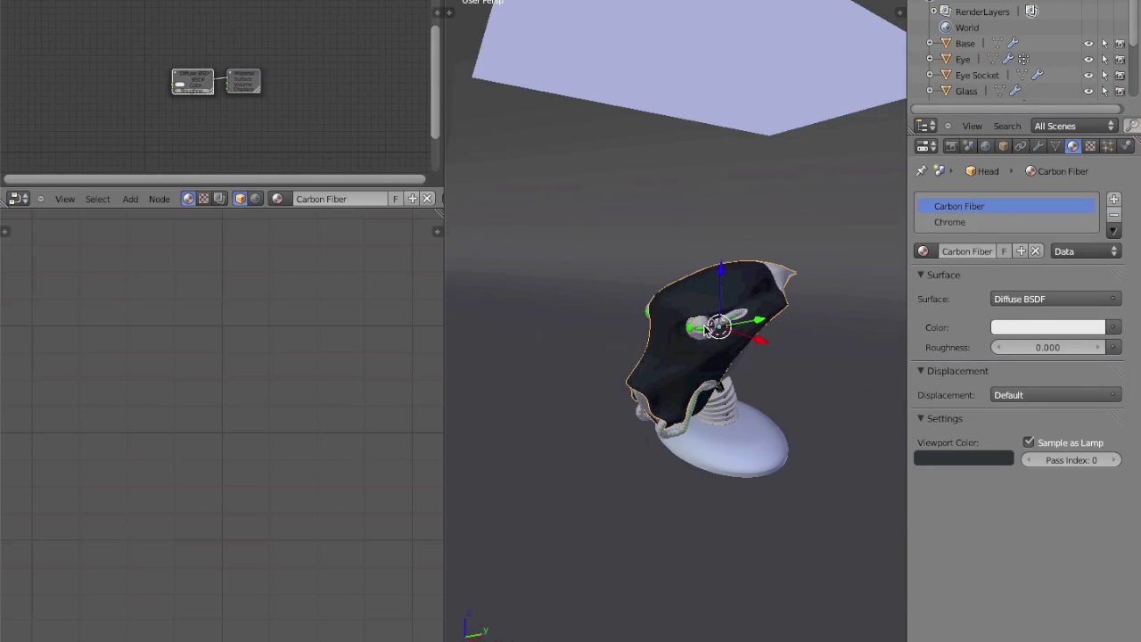
{"action": "key", "text": "t"}
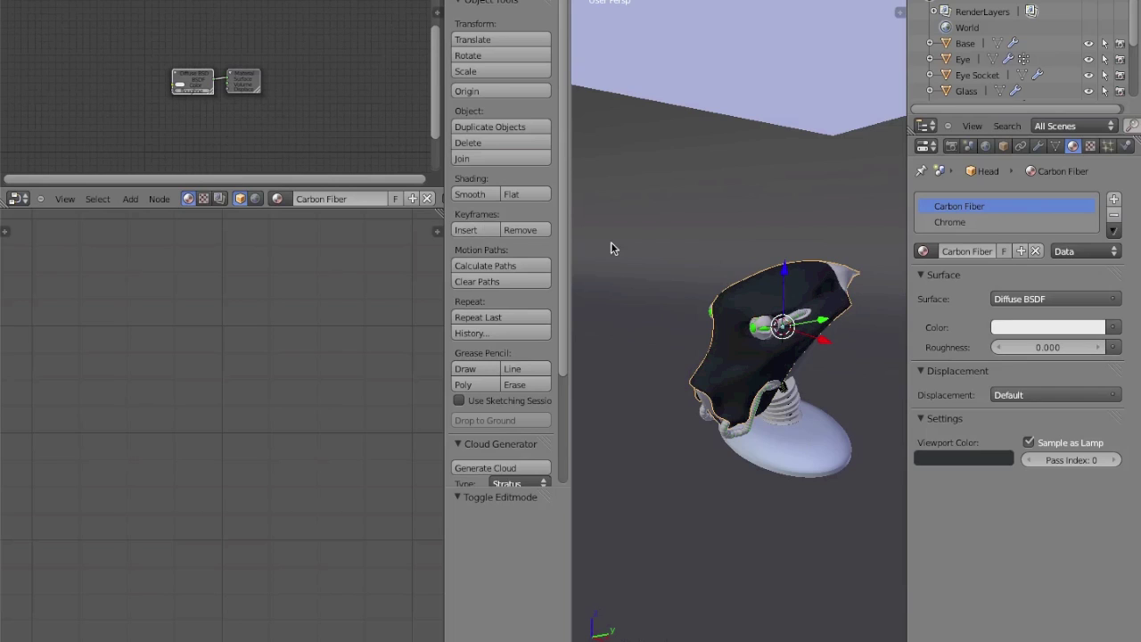
{"action": "key", "text": "Tab"}
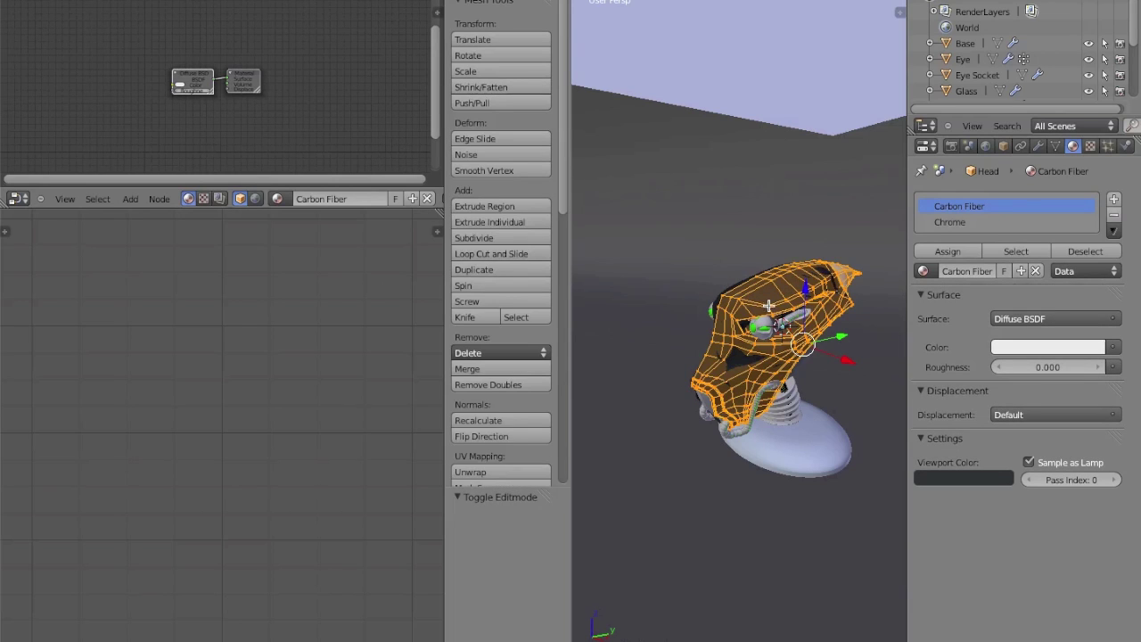
{"action": "left_click", "coordinate": [498, 470]}
{"action": "left_click", "coordinate": [450, 474]}
Apply a Smart UV Project with a 66 angle limit to the head mesh in right orthographic view.
{"action": "key", "text": "KP_3"}
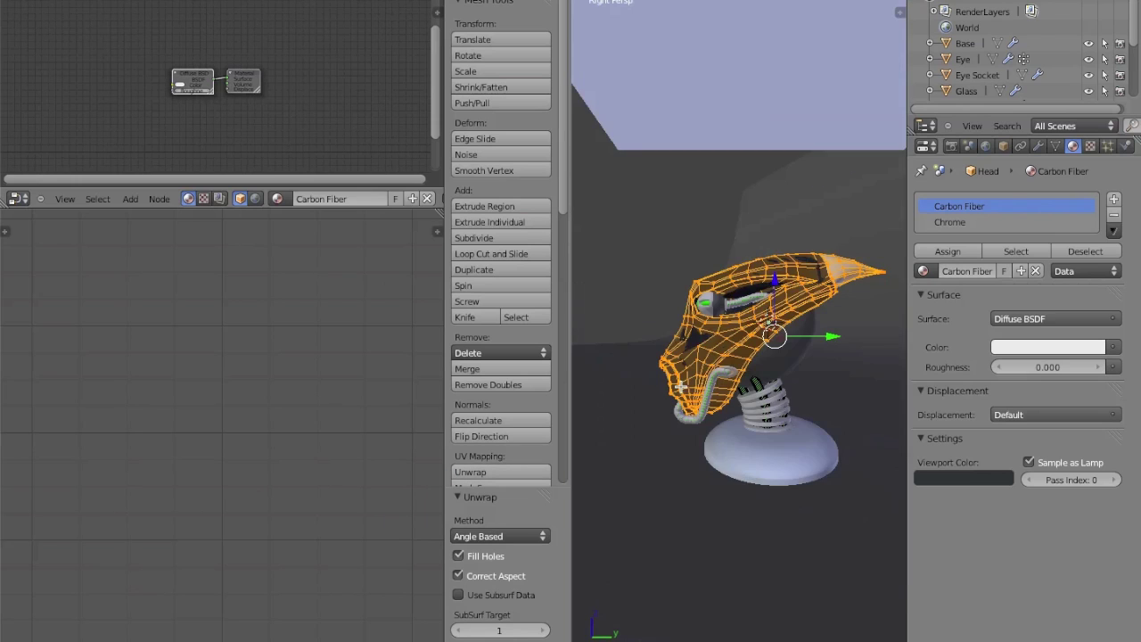
{"action": "key", "text": "KP_5"}
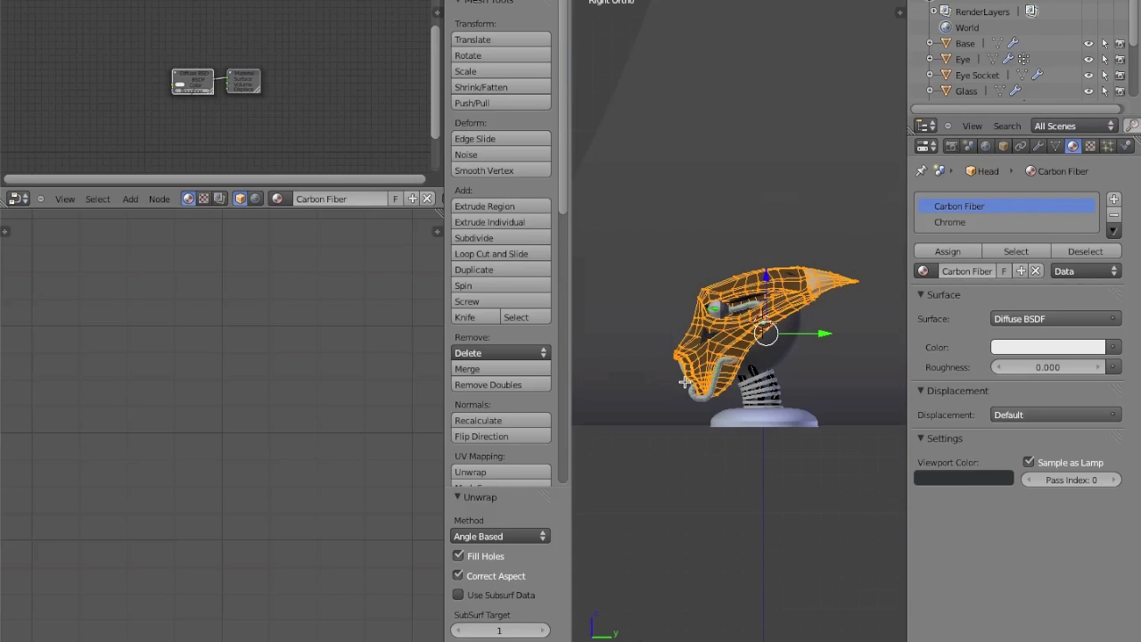
{"action": "scroll", "coordinate": [713, 361], "scroll_direction": "up", "scroll_amount": 4}
{"action": "key", "text": "t"}
{"action": "key", "text": "t"}
{"action": "key", "text": "y"}
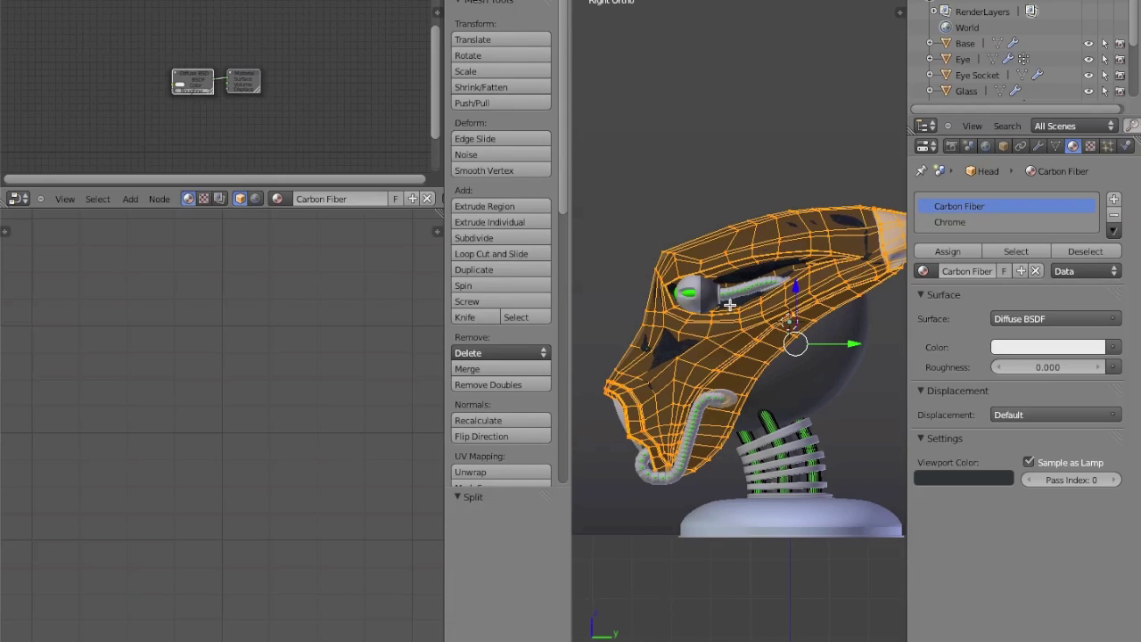
{"action": "key", "text": "u"}
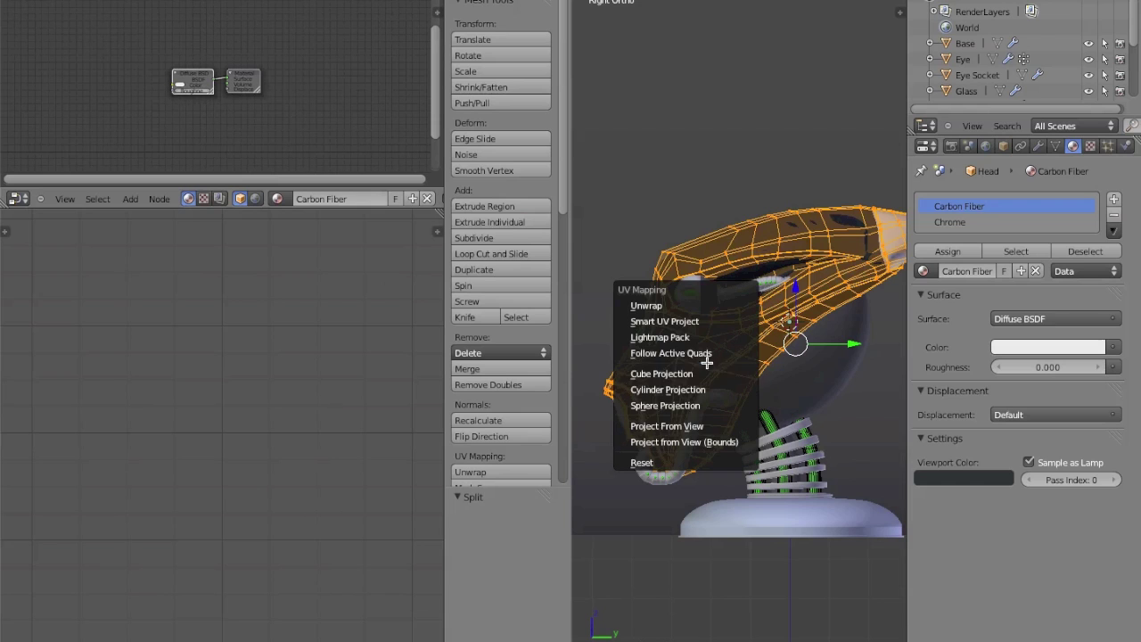
{"action": "left_click", "coordinate": [675, 321]}
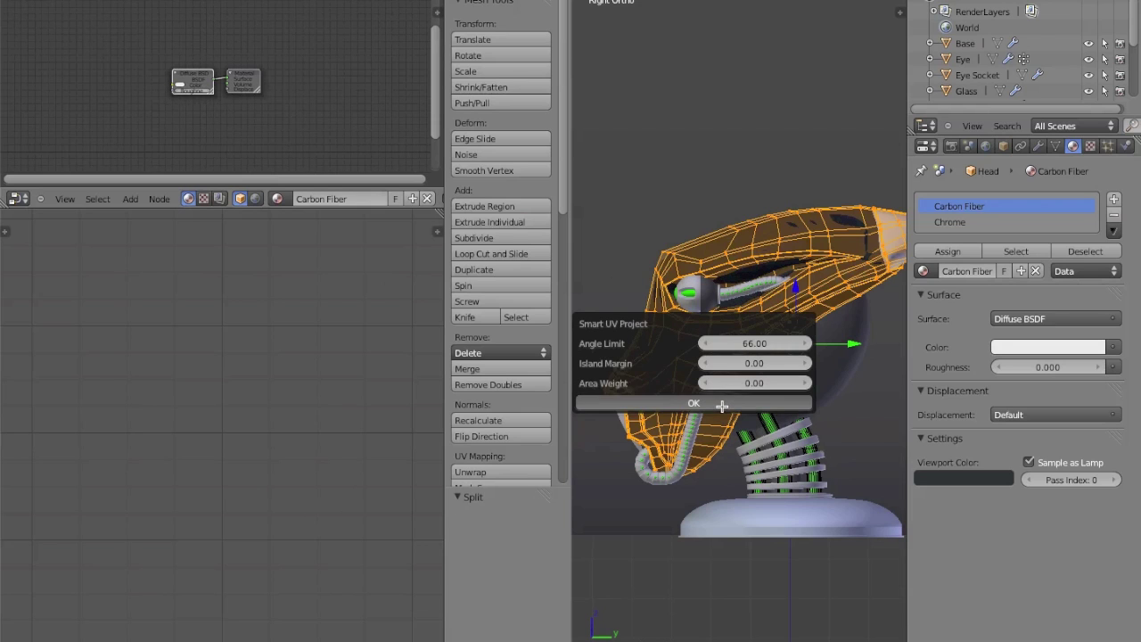
{"action": "left_click", "coordinate": [721, 402]}
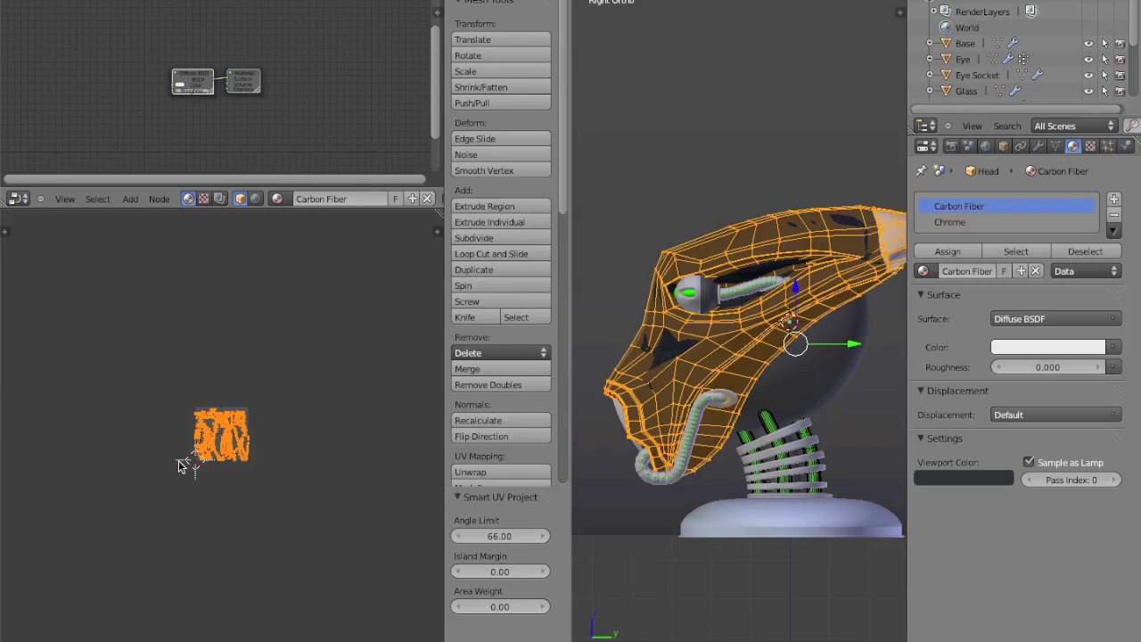
Unwrap the whole head mesh with the Angle Based method and hide the tool shelf.
{"action": "scroll", "coordinate": [181, 466], "scroll_direction": "up", "scroll_amount": 7}
{"action": "key", "text": "u"}
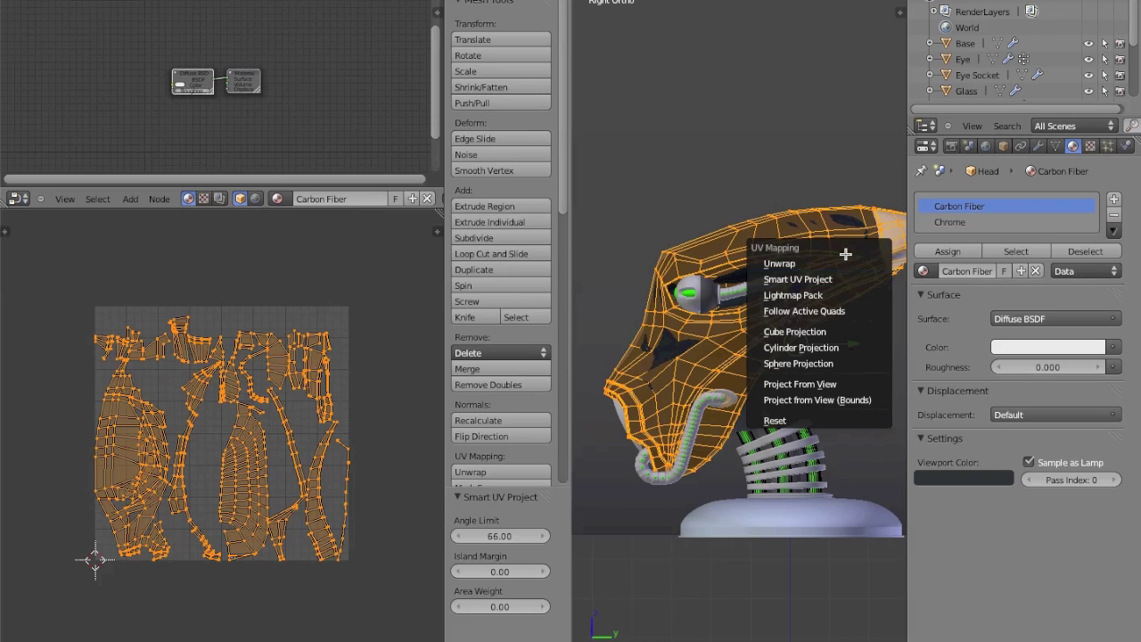
{"action": "left_click", "coordinate": [843, 262]}
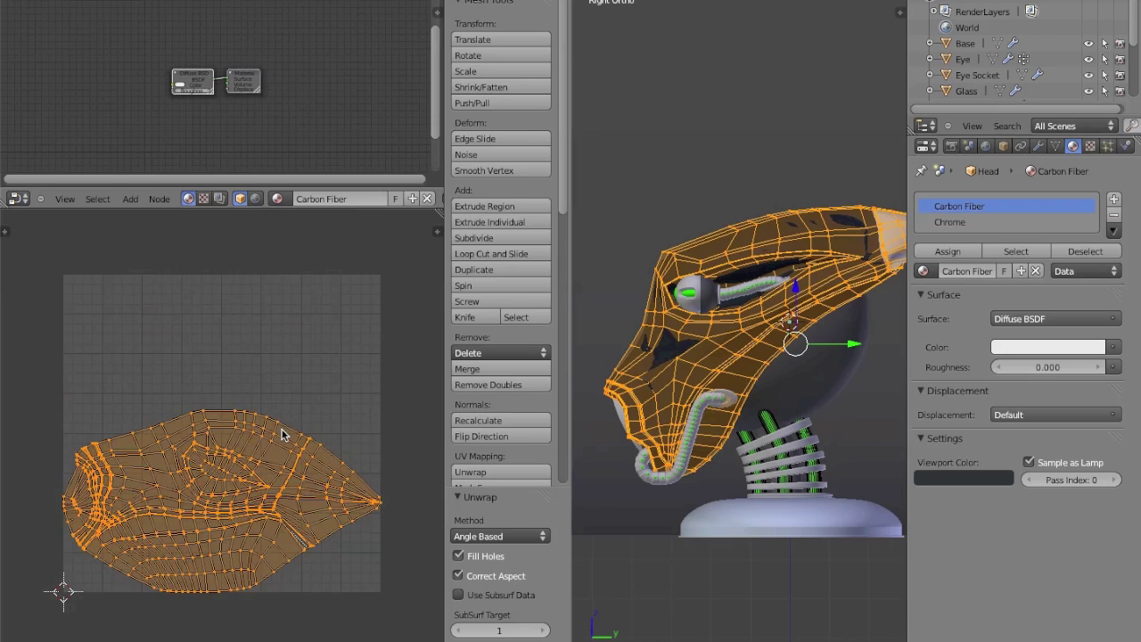
{"action": "scroll", "coordinate": [282, 434], "scroll_direction": "up", "scroll_amount": 1}
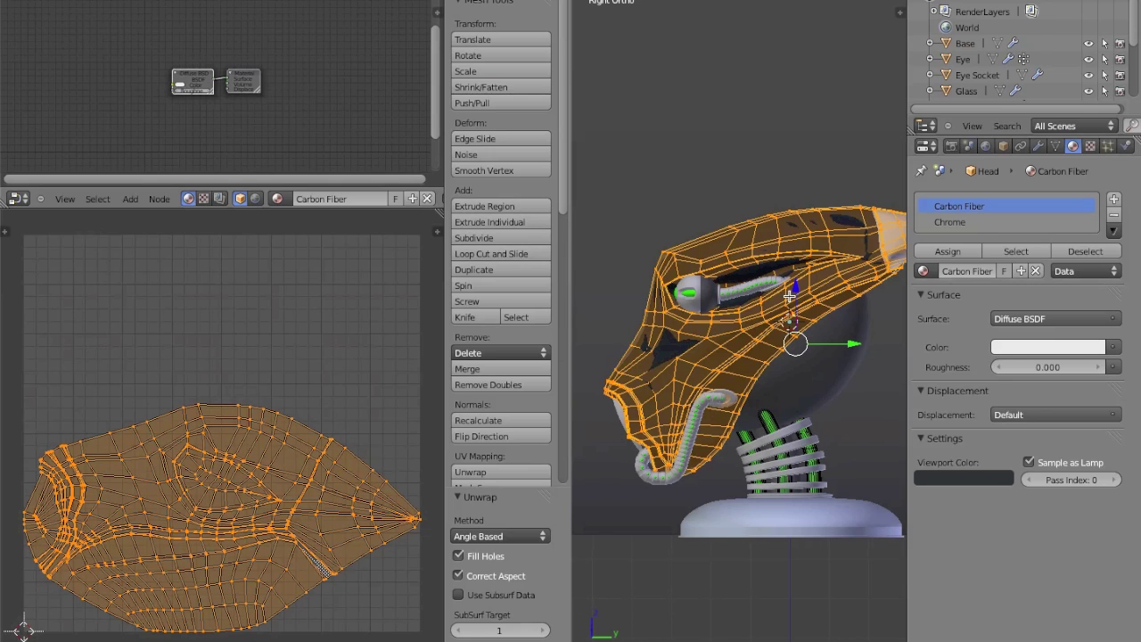
{"action": "key", "text": "y"}
{"action": "key", "text": "t"}
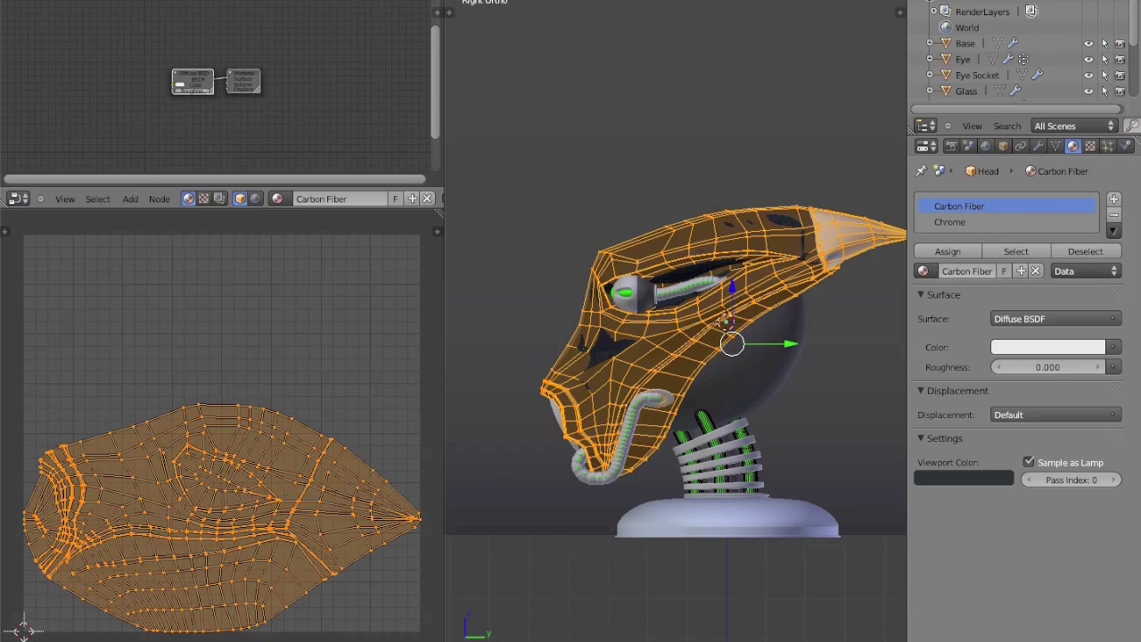
Load Carbon_Fiber_Tile.jpg from the Robot & CF Tutorial folder as the image behind the head's UV layout.
{"action": "left_click", "coordinate": [156, 634]}
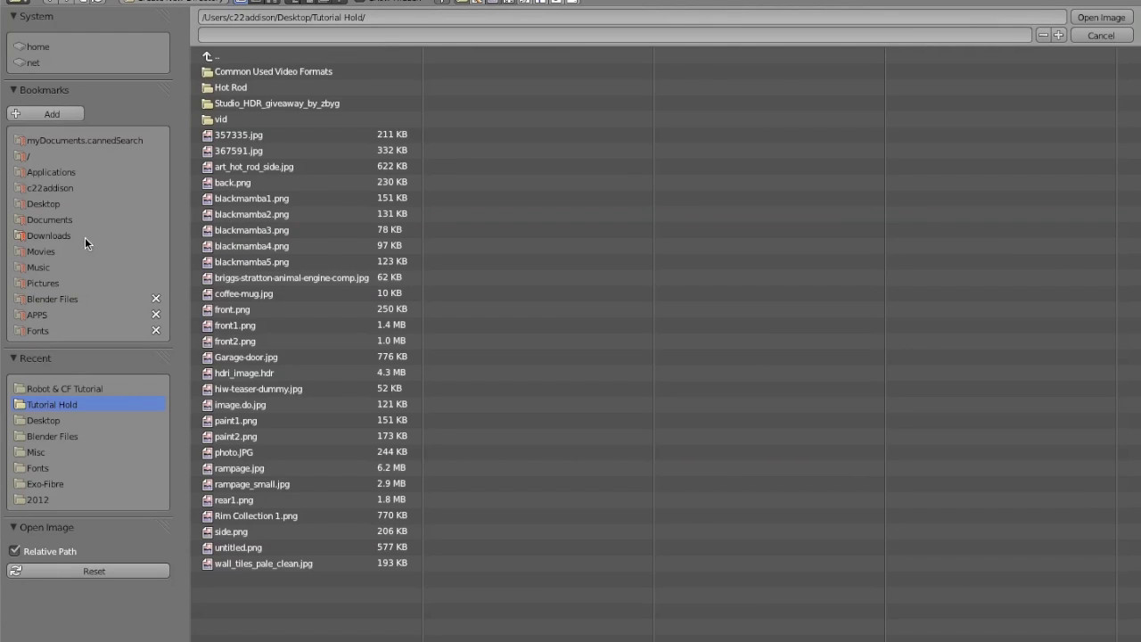
{"action": "left_click", "coordinate": [50, 392]}
{"action": "left_click", "coordinate": [279, 2]}
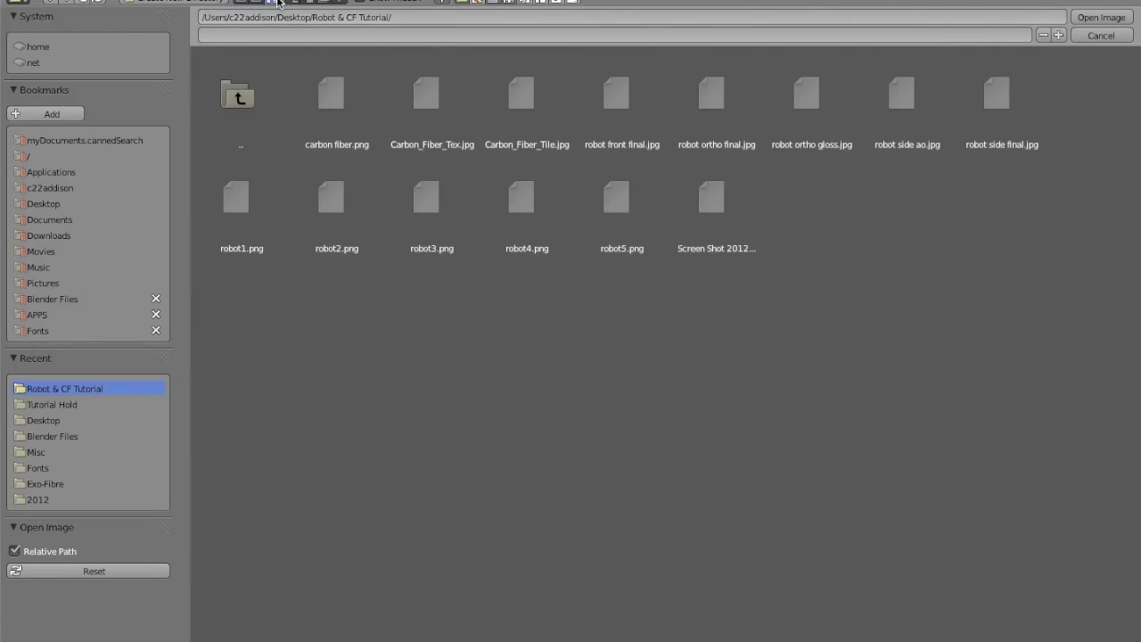
{"action": "left_click", "coordinate": [546, 104]}
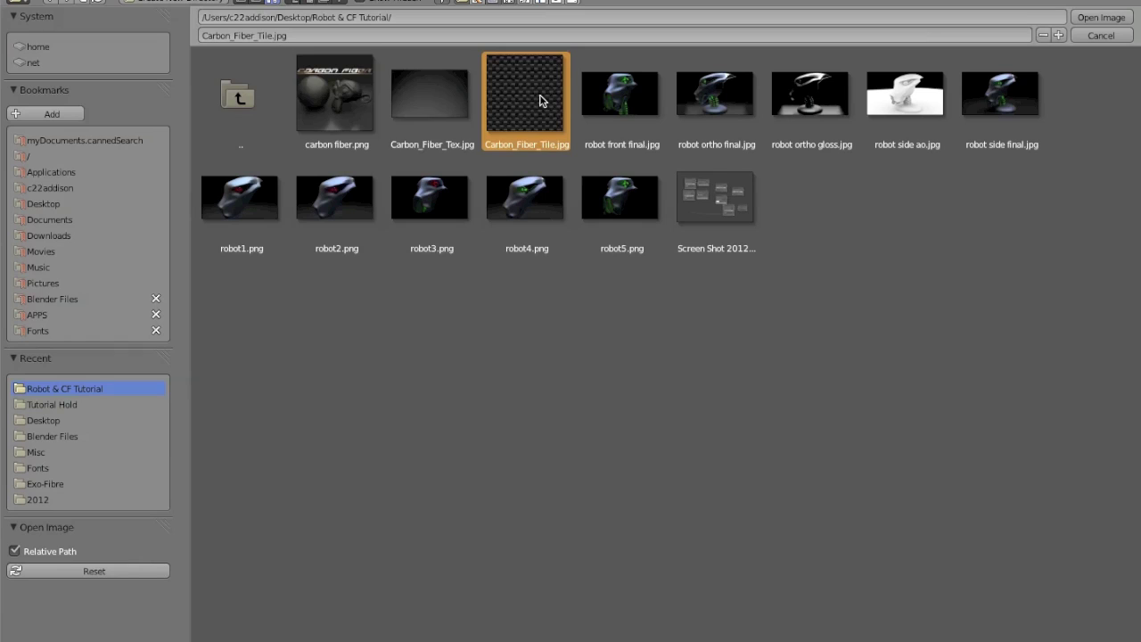
{"action": "left_click", "coordinate": [433, 107]}
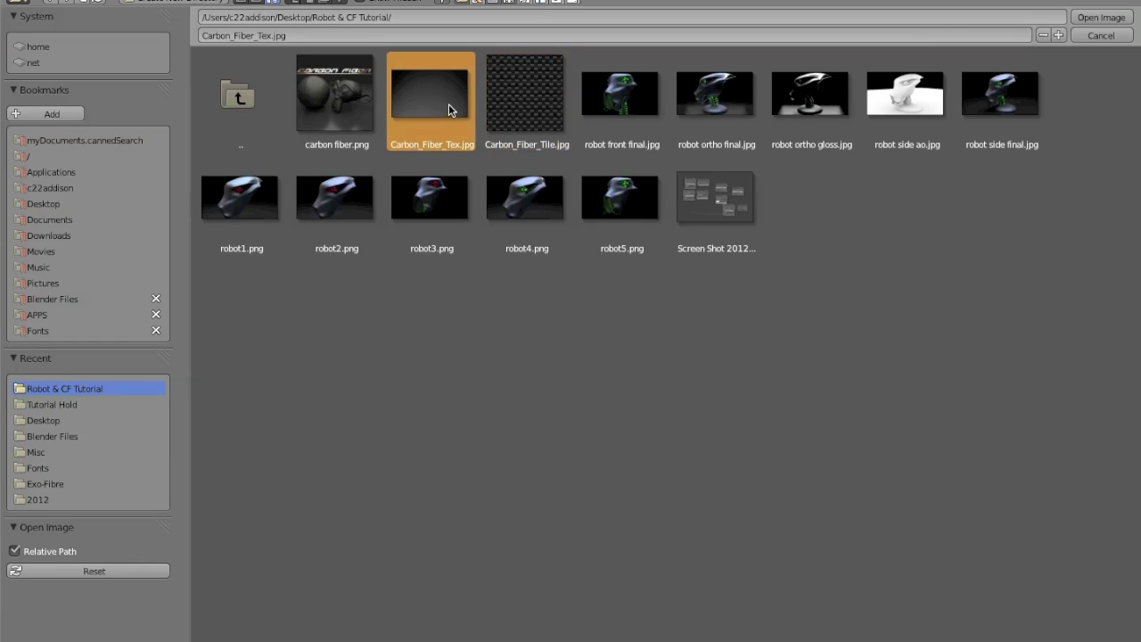
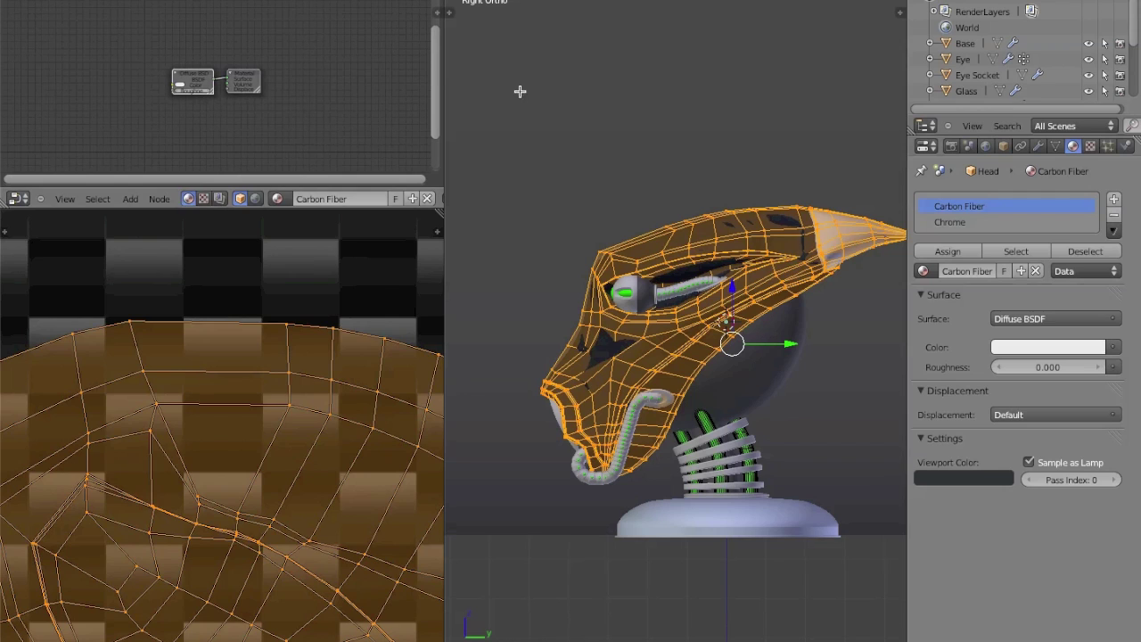
{"action": "scroll", "coordinate": [200, 467], "scroll_direction": "down", "scroll_amount": 3}
{"action": "scroll", "coordinate": [258, 504], "scroll_direction": "down", "scroll_amount": 5}
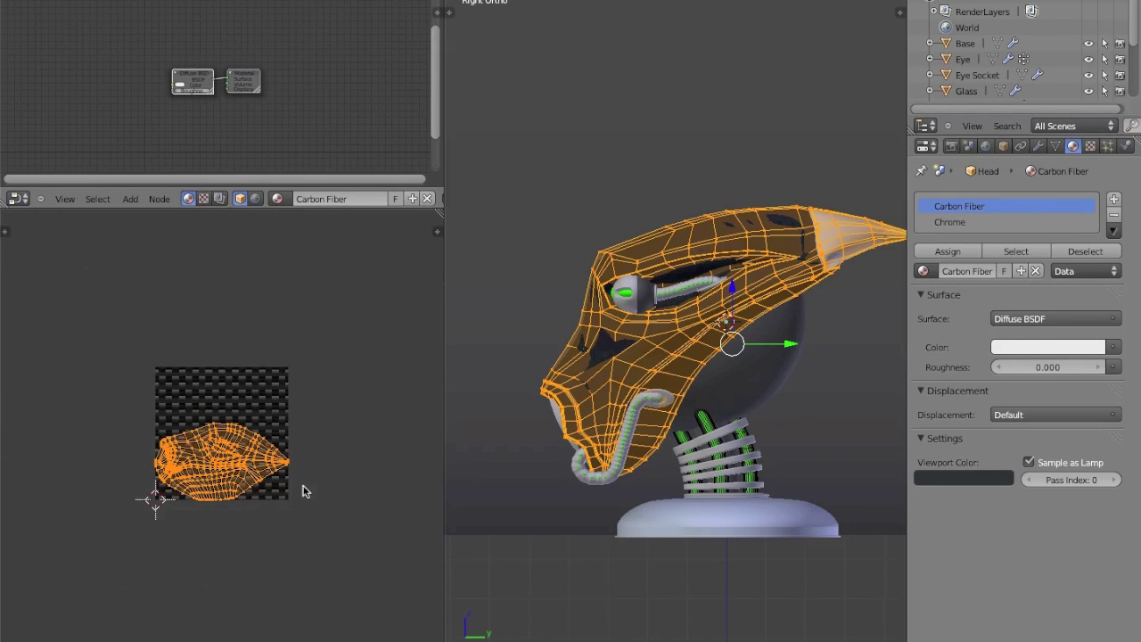
{"action": "scroll", "coordinate": [691, 626], "scroll_direction": "up", "scroll_amount": 1}
{"action": "scroll", "coordinate": [346, 541], "scroll_direction": "up", "scroll_amount": 6}
{"action": "mouse_move", "coordinate": [223, 131]}
{"action": "middle_mouse_down"}
{"action": "mouse_move", "coordinate": [258, 117]}
{"action": "mouse_move", "coordinate": [238, 137]}
{"action": "middle_mouse_up"}
{"action": "scroll", "coordinate": [237, 109], "scroll_direction": "up", "scroll_amount": 4}
{"action": "key", "text": "shift+a"}
{"action": "mouse_move", "coordinate": [164, 77]}
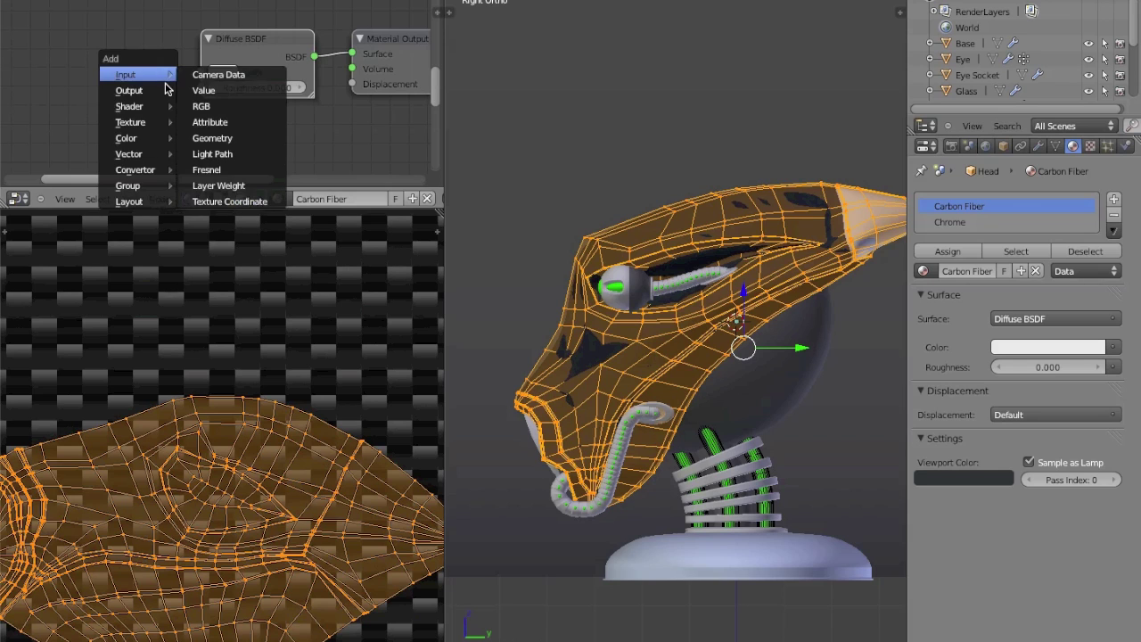
{"action": "mouse_move", "coordinate": [138, 157]}
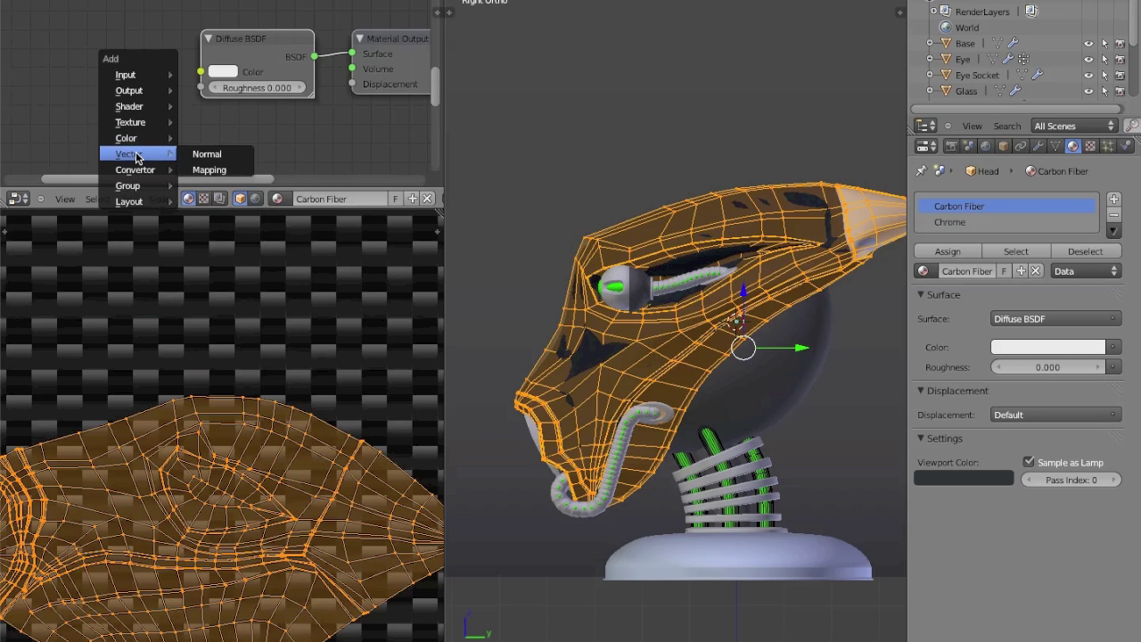
{"action": "left_click", "coordinate": [202, 169]}
{"action": "scroll", "coordinate": [232, 131], "scroll_direction": "down", "scroll_amount": 2}
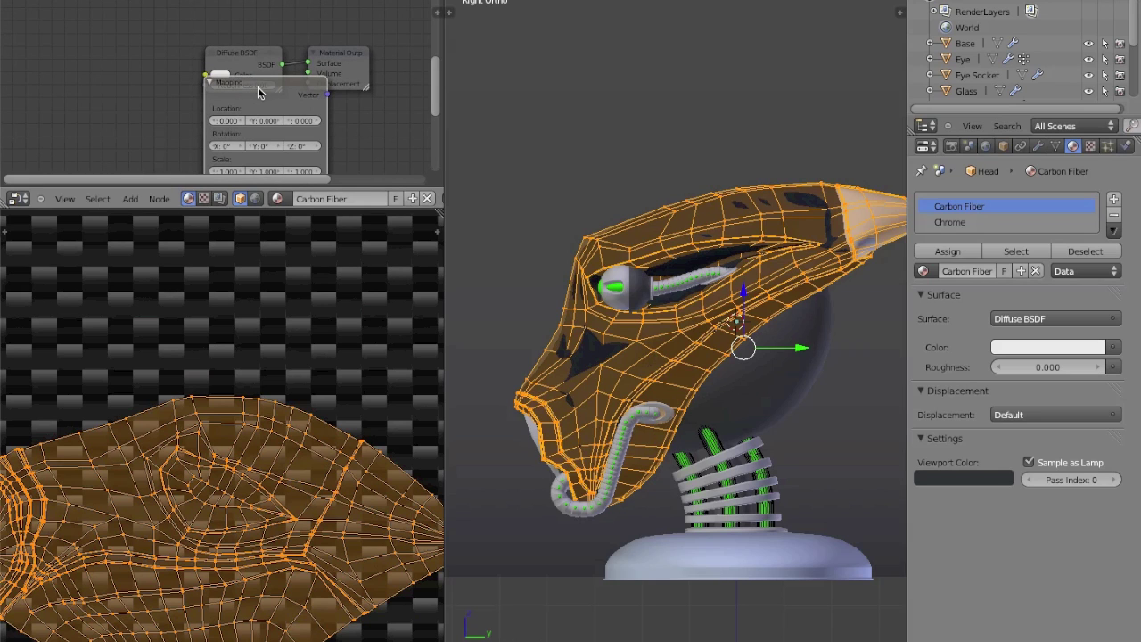
{"action": "right_click", "coordinate": [258, 92]}
Add a Texture Coordinate node to the Carbon Fiber material and place it well to the left of the Diffuse BSDF.
{"action": "key", "text": "shift+a"}
{"action": "mouse_move", "coordinate": [210, 96]}
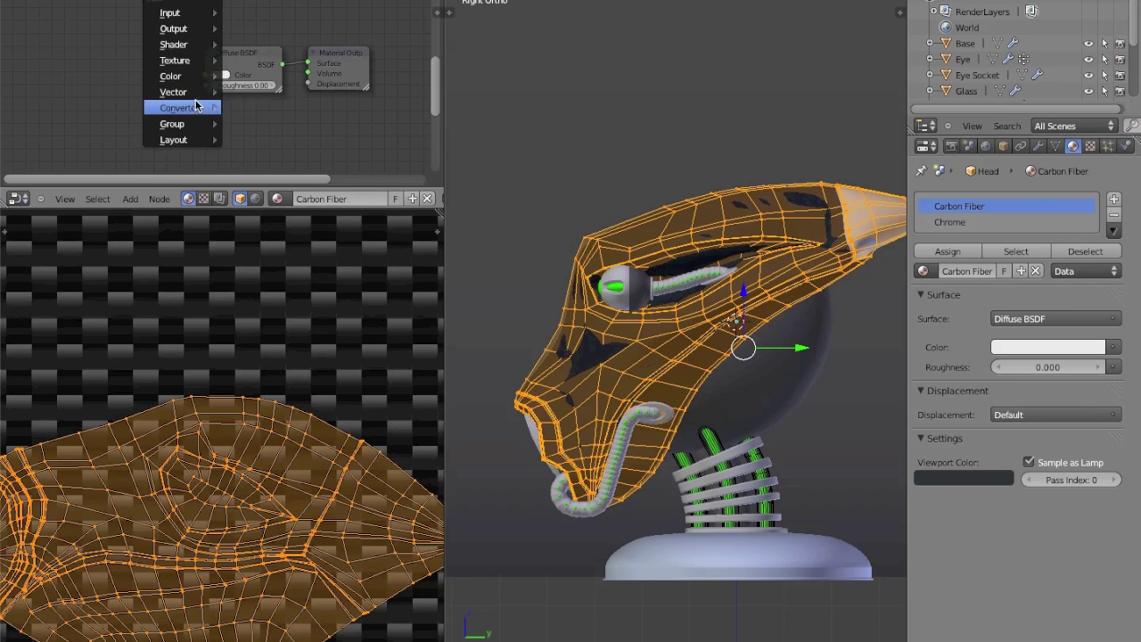
{"action": "mouse_move", "coordinate": [181, 12]}
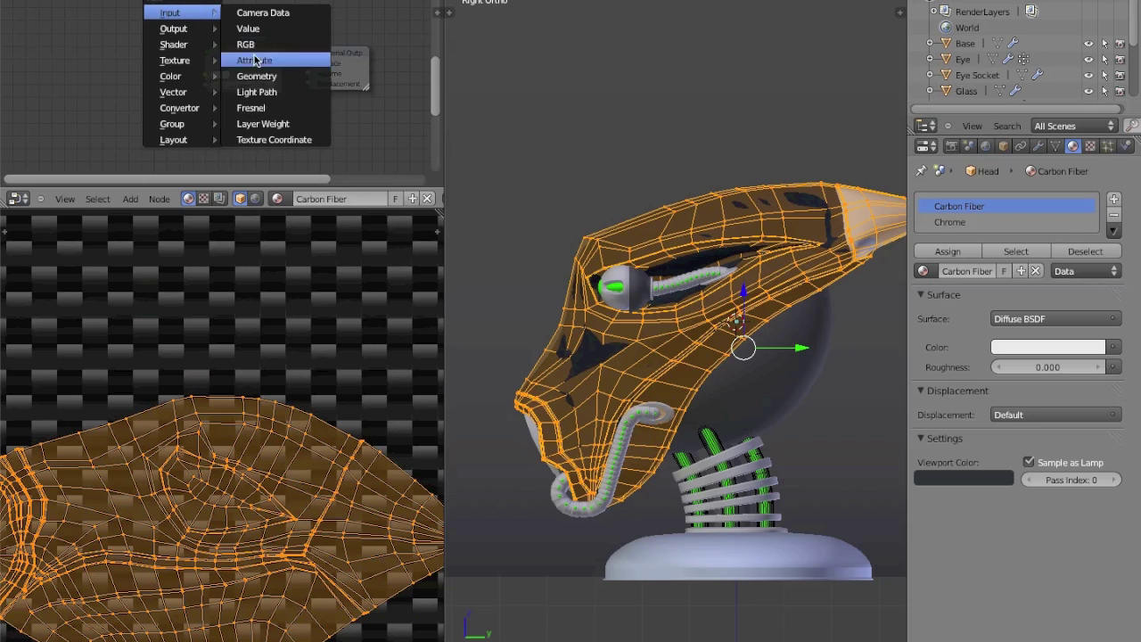
{"action": "left_click", "coordinate": [283, 139]}
{"action": "left_click_drag", "start_coordinate": [306, 109], "coordinate": [41, 27]}
Add an Image Texture node between the Texture Coordinate and Diffuse BSDF nodes and assign it the Carbon_Fiber_Tile image.
{"action": "key", "text": "shift+a"}
{"action": "mouse_move", "coordinate": [280, 95]}
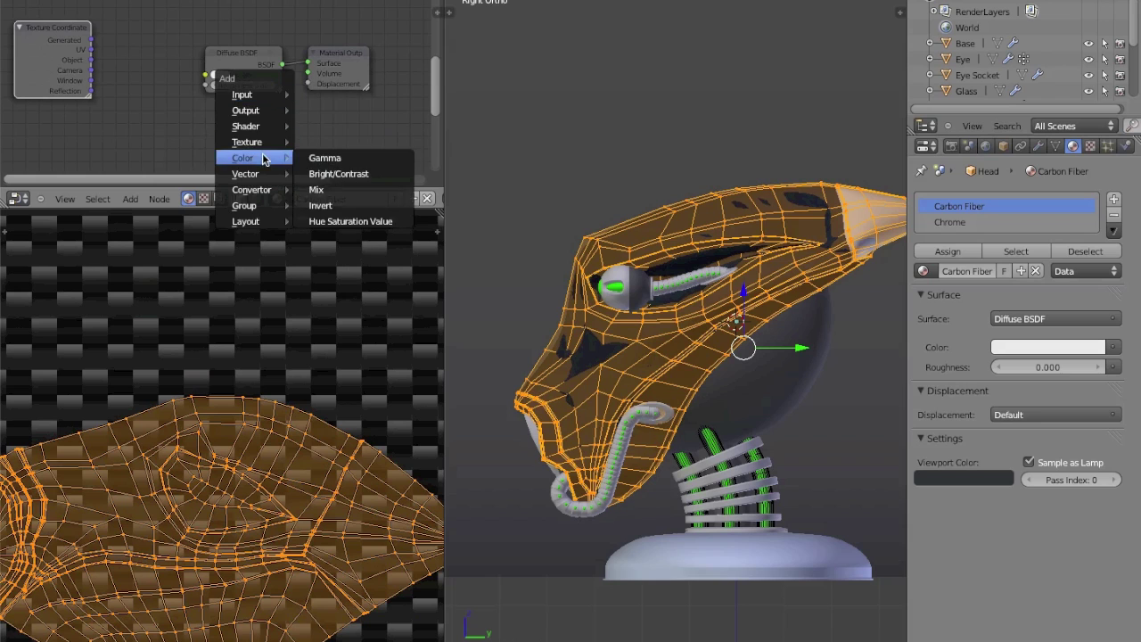
{"action": "mouse_move", "coordinate": [266, 142]}
{"action": "left_click", "coordinate": [343, 140]}
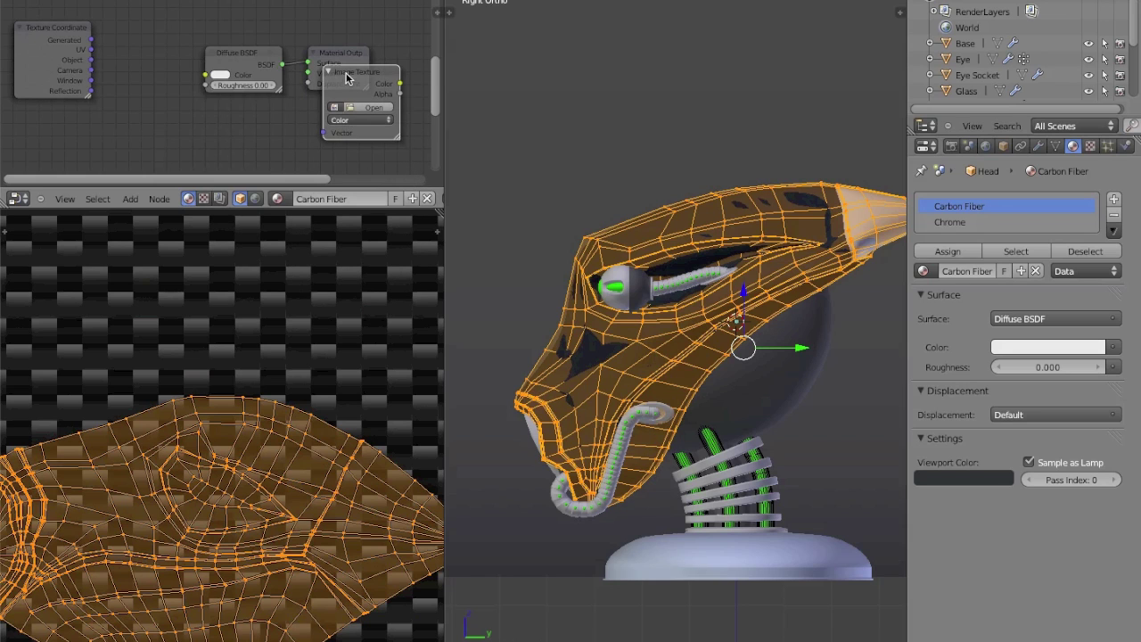
{"action": "left_click", "coordinate": [133, 50]}
{"action": "left_click", "coordinate": [123, 74]}
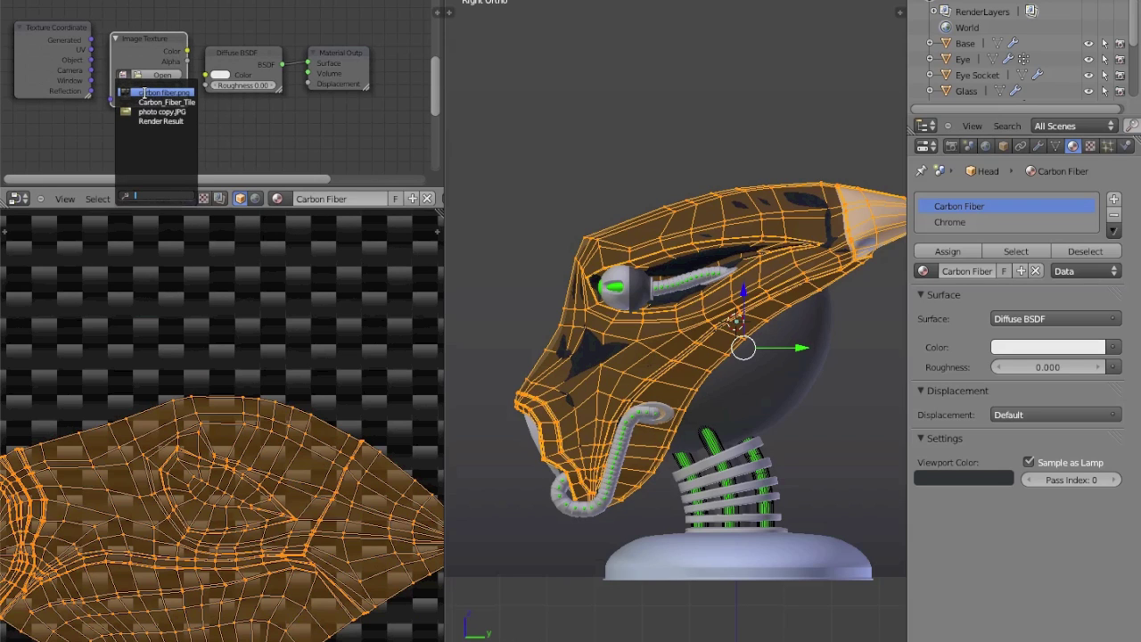
{"action": "left_click", "coordinate": [145, 102]}
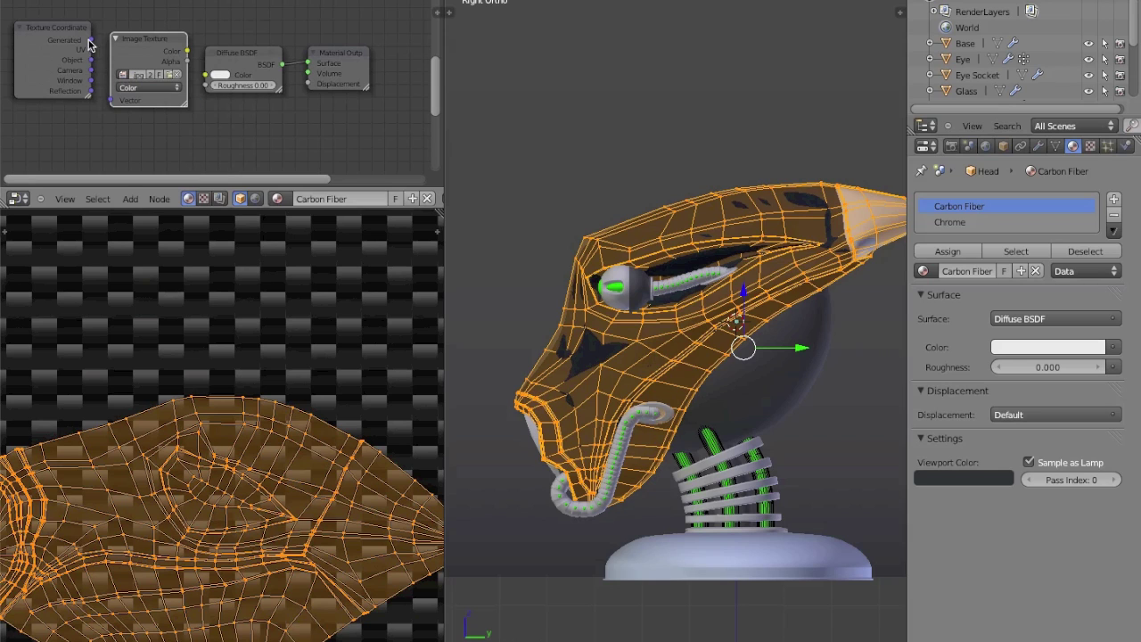
Connect the UV output to the Image Texture's Vector input, and the image's Color to the Diffuse BSDF's Color.
{"action": "left_click_drag", "start_coordinate": [92, 51], "coordinate": [111, 97]}
{"action": "left_click_drag", "start_coordinate": [92, 50], "coordinate": [111, 100]}
{"action": "left_click", "coordinate": [183, 46]}
{"action": "left_click_drag", "start_coordinate": [186, 51], "coordinate": [206, 75]}
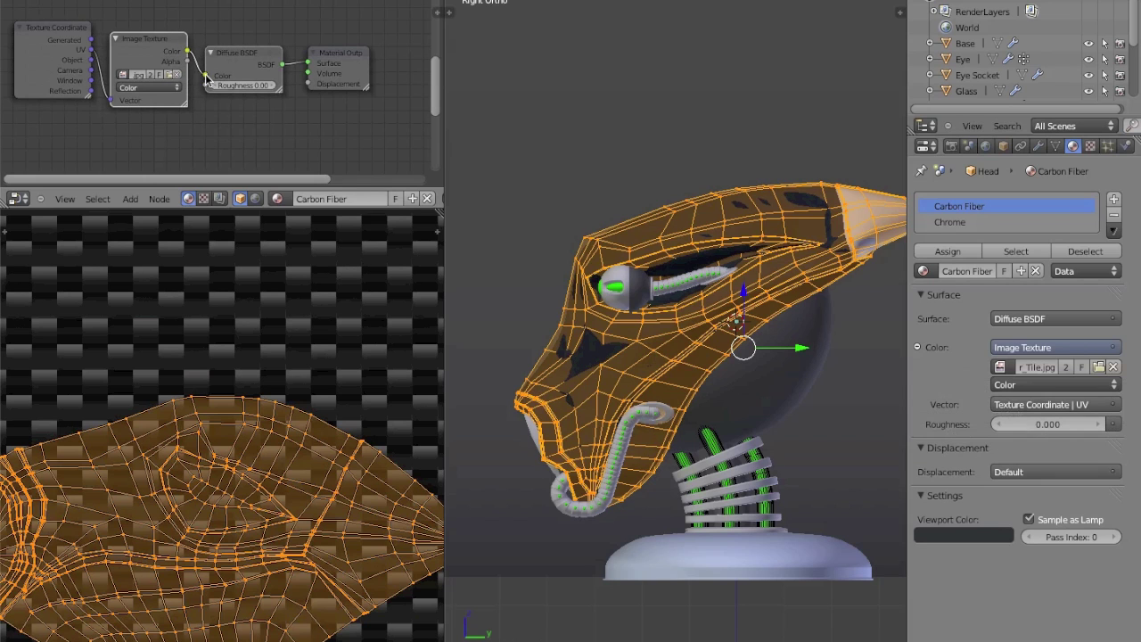
Scale the head's UV layout up slightly over the carbon fiber tile image.
{"action": "scroll", "coordinate": [589, 308], "scroll_direction": "up", "scroll_amount": 2}
{"action": "scroll", "coordinate": [586, 308], "scroll_direction": "down", "scroll_amount": 2}
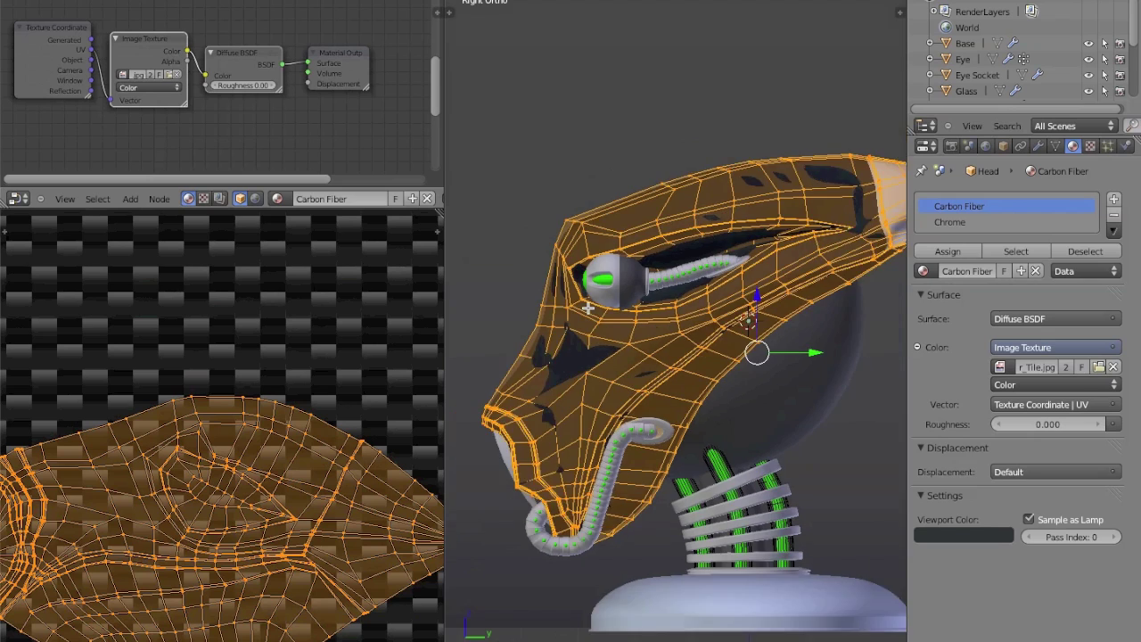
{"action": "scroll", "coordinate": [294, 365], "scroll_direction": "down", "scroll_amount": 5}
{"action": "key", "text": "s"}
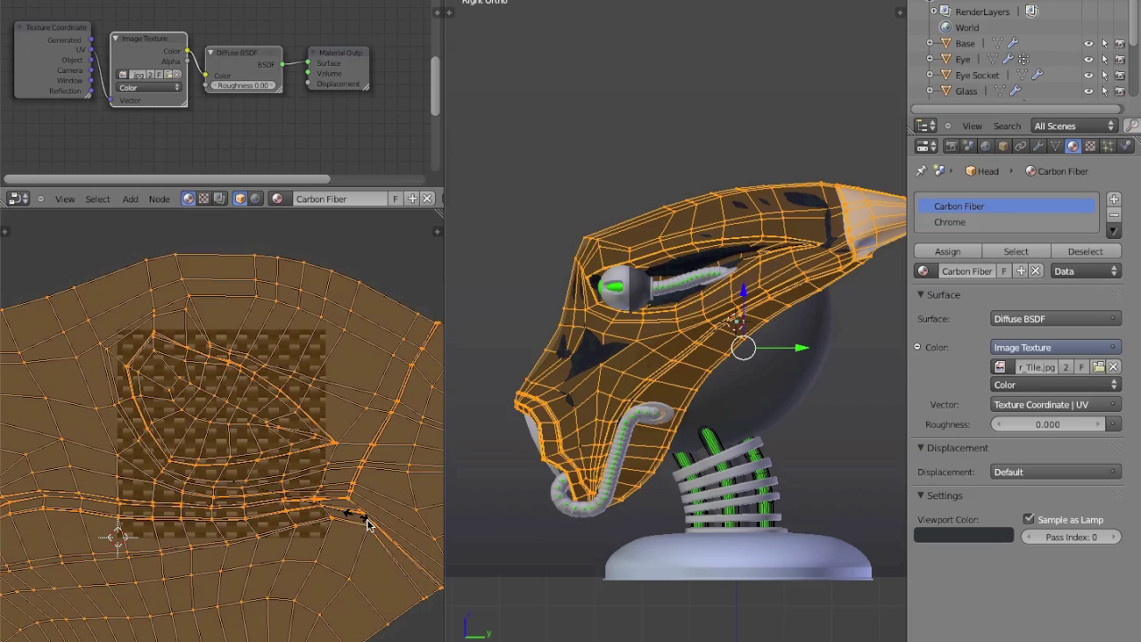
{"action": "left_click", "coordinate": [368, 523]}
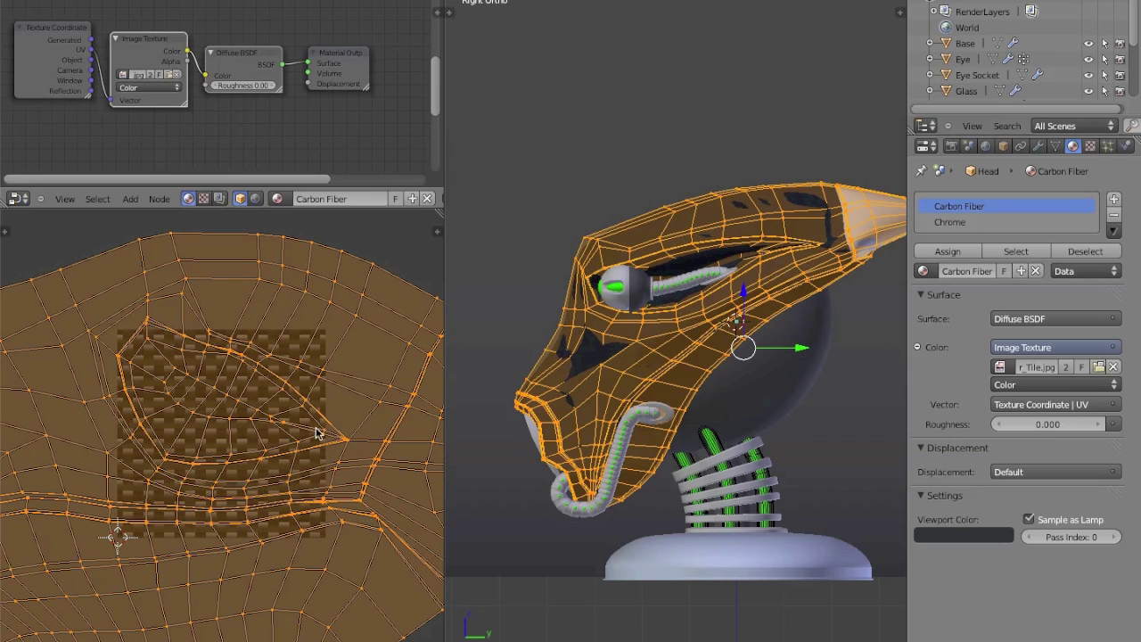
Switch the 3D viewport to Material shading to preview the carbon fiber on the head from an angled view.
{"action": "scroll", "coordinate": [110, 78], "scroll_direction": "up", "scroll_amount": 5}
{"action": "scroll", "coordinate": [123, 93], "scroll_direction": "down", "scroll_amount": 6}
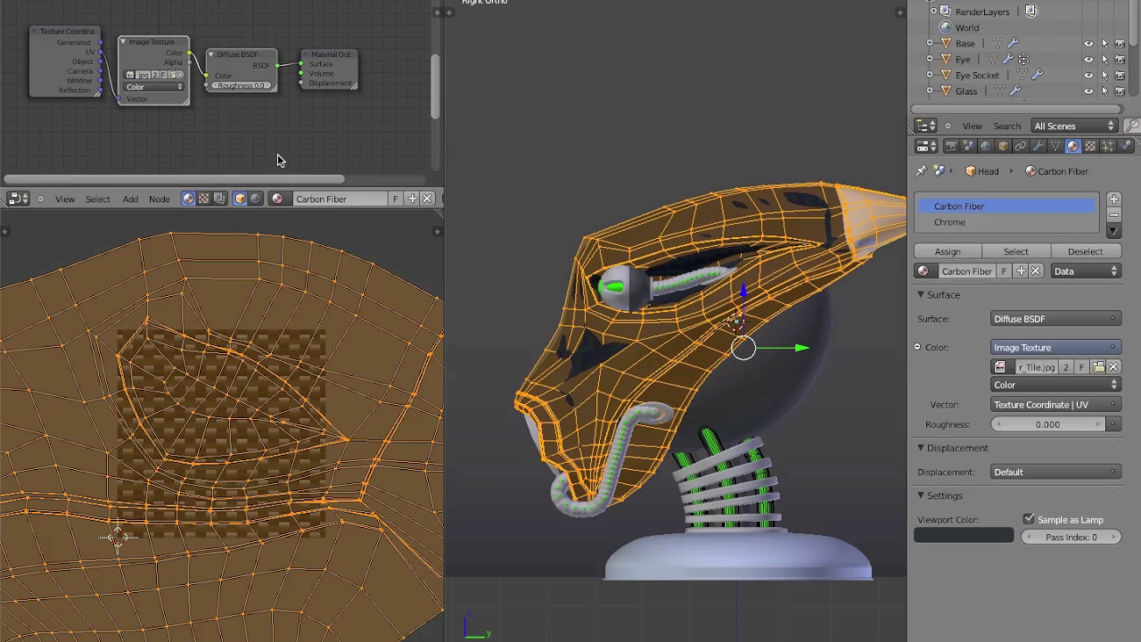
{"action": "middle_click_drag", "start_coordinate": [572, 318], "coordinate": [617, 346]}
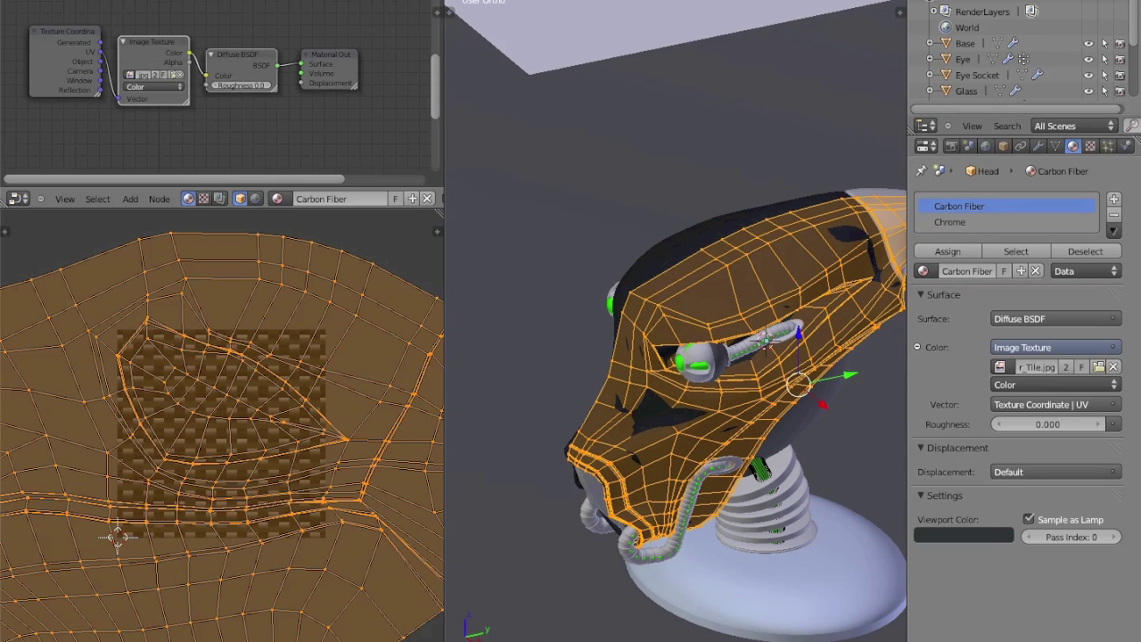
{"action": "key", "text": "z"}
{"action": "left_click", "coordinate": [733, 582]}
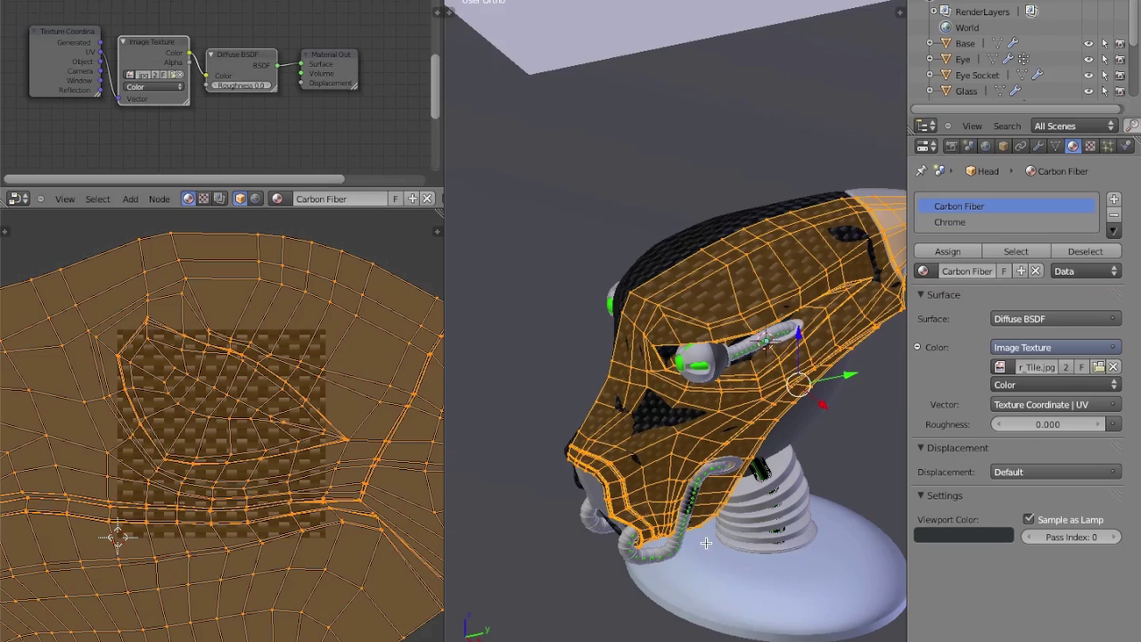
Enlarge the head's UV layout further relative to the tile image for a finer weave on the mesh.
{"action": "middle_click_drag", "start_coordinate": [689, 524], "coordinate": [654, 511], "text": "shift"}
{"action": "scroll", "coordinate": [269, 484], "scroll_direction": "down", "scroll_amount": 2}
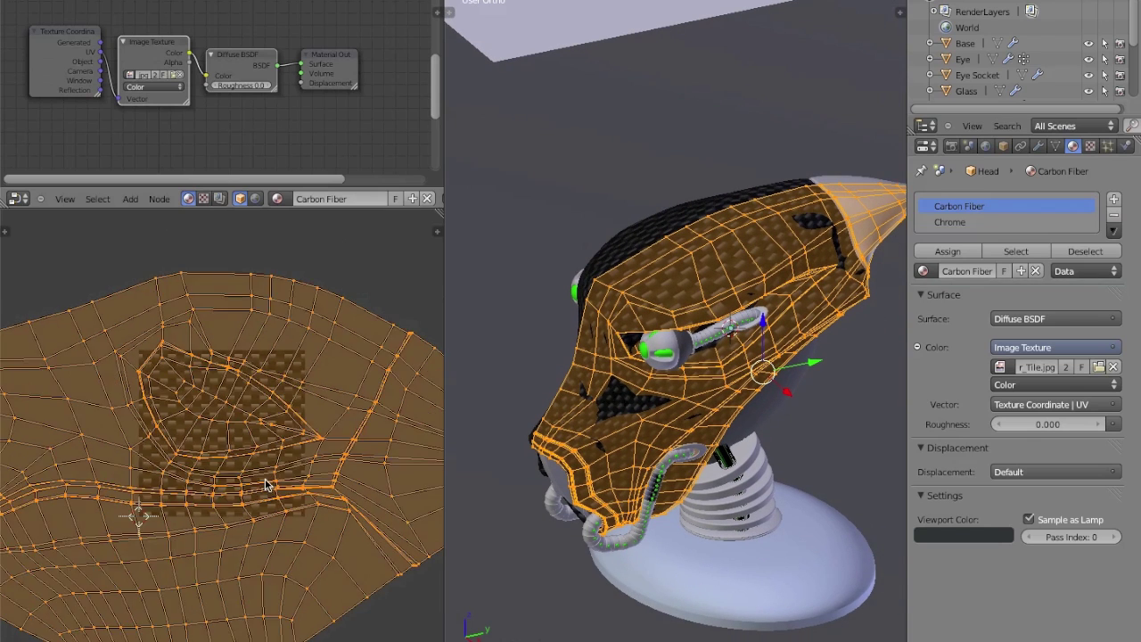
{"action": "scroll", "coordinate": [328, 523], "scroll_direction": "up", "scroll_amount": 4}
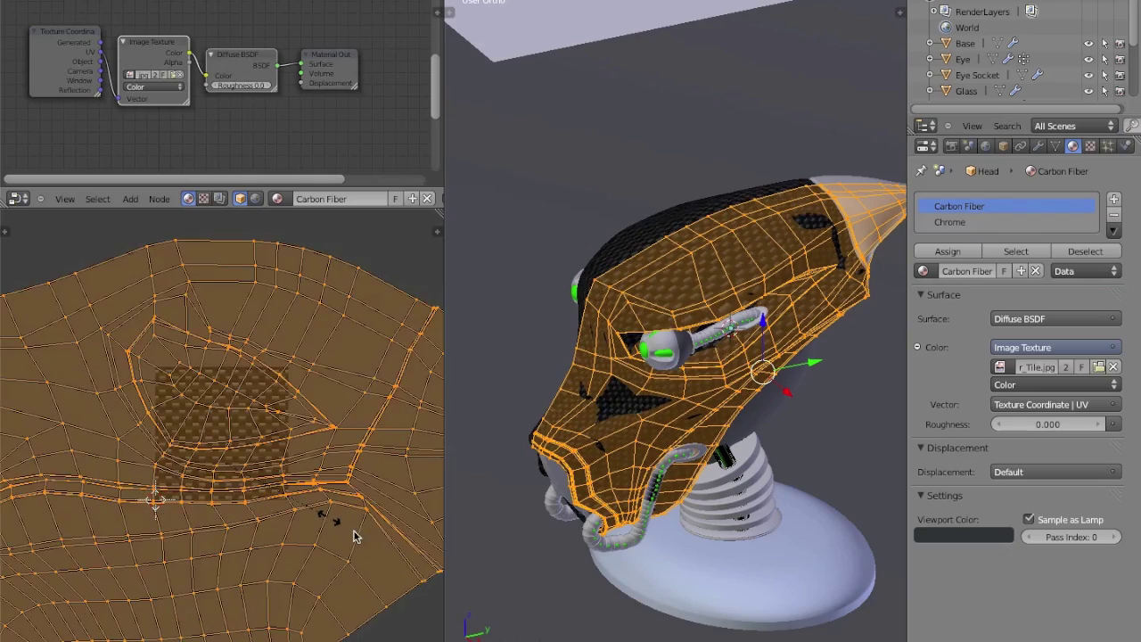
{"action": "scroll", "coordinate": [318, 528], "scroll_direction": "down", "scroll_amount": 5}
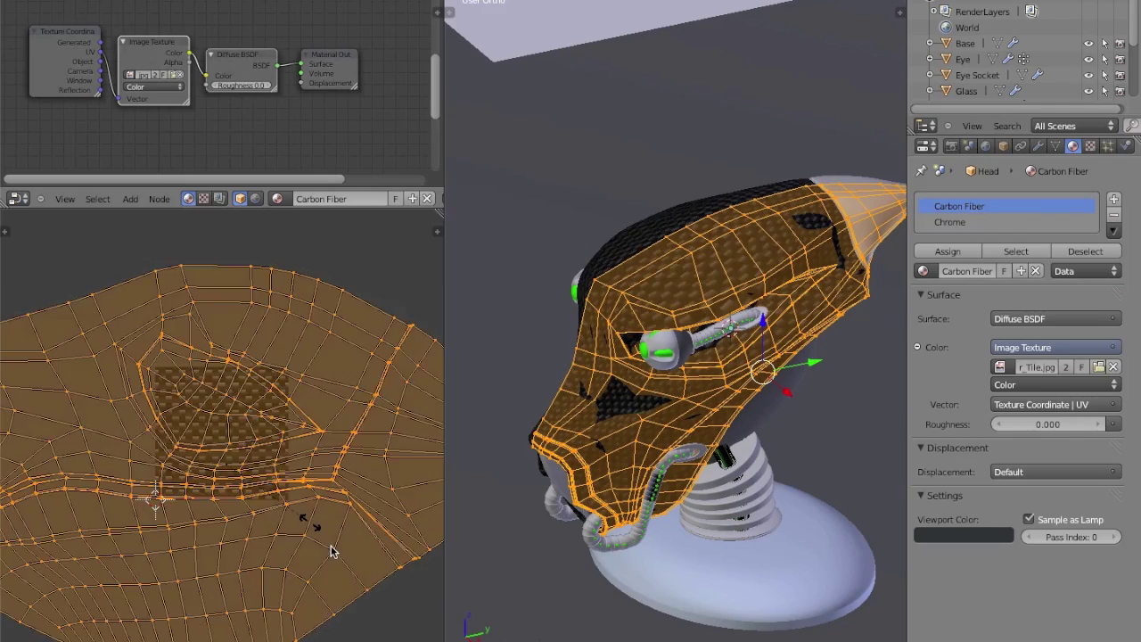
{"action": "left_click", "coordinate": [263, 479]}
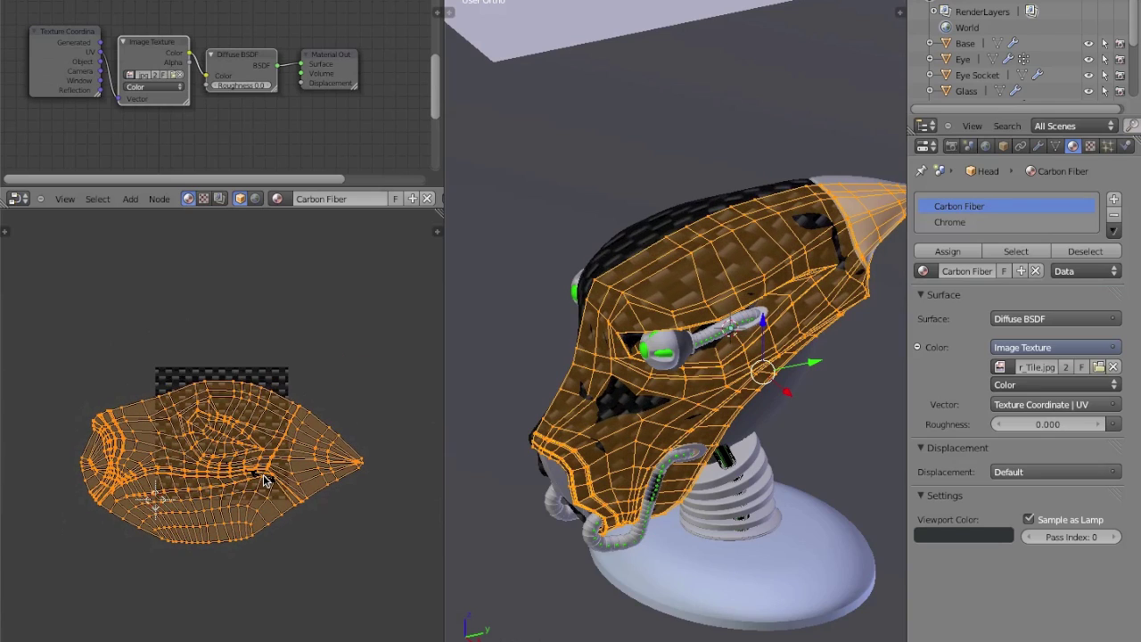
{"action": "key", "text": "s"}
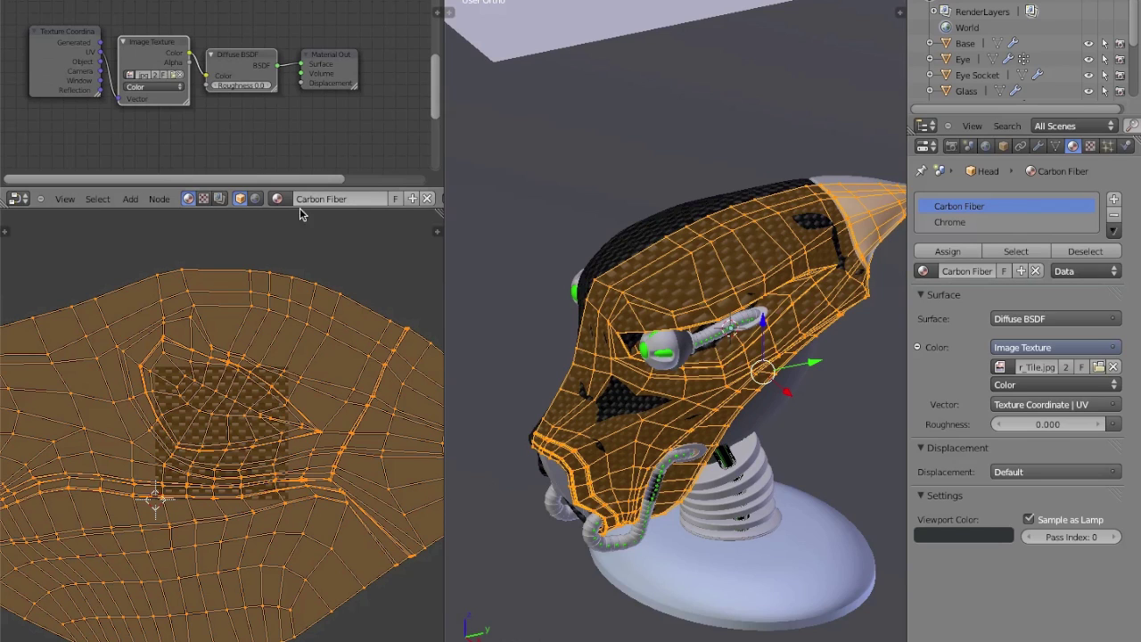
Return the head to object mode and merge the UV editor area into the node editor.
{"action": "key", "text": "Tab"}
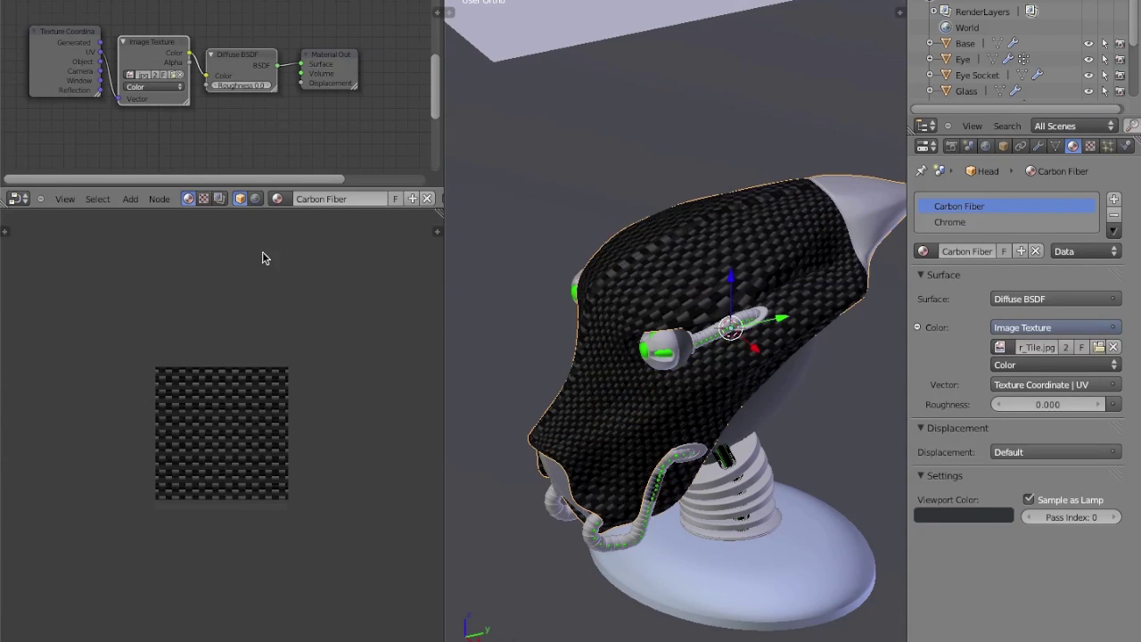
{"action": "right_click", "coordinate": [258, 209]}
{"action": "left_click", "coordinate": [257, 210]}
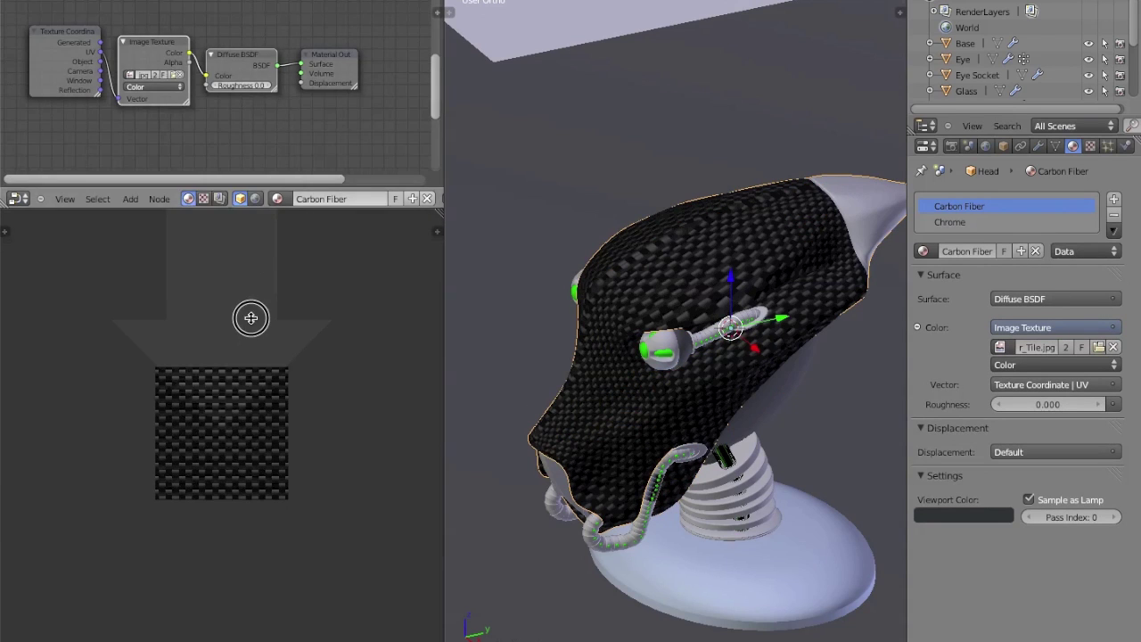
{"action": "left_click", "coordinate": [249, 318]}
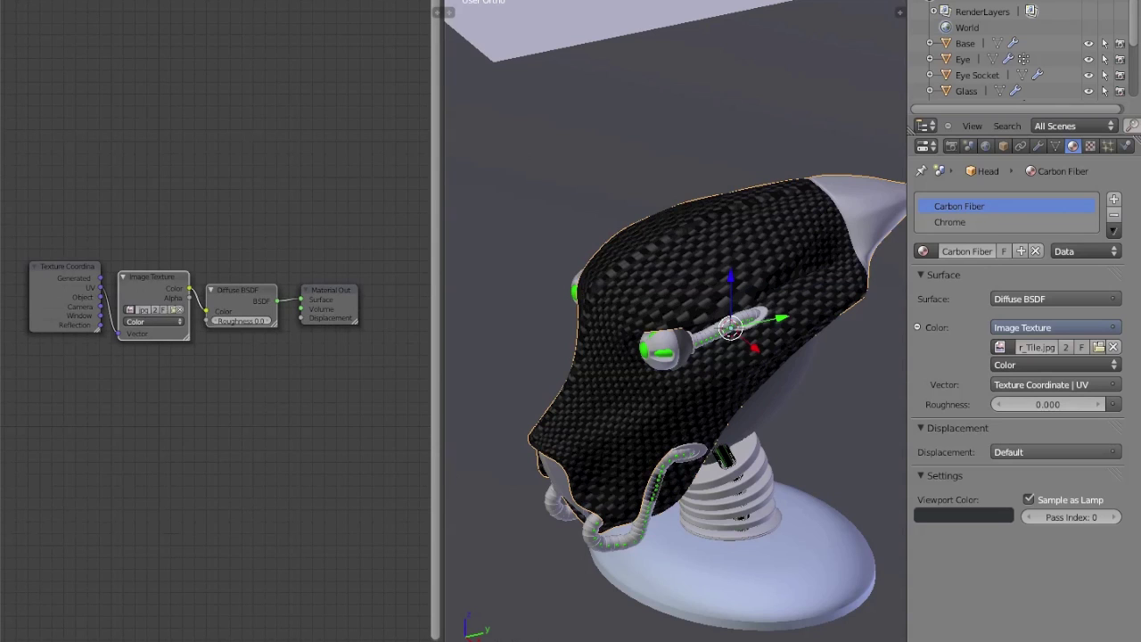
Switch the 3D viewport to Rendered shading.
{"action": "left_click", "coordinate": [720, 641]}
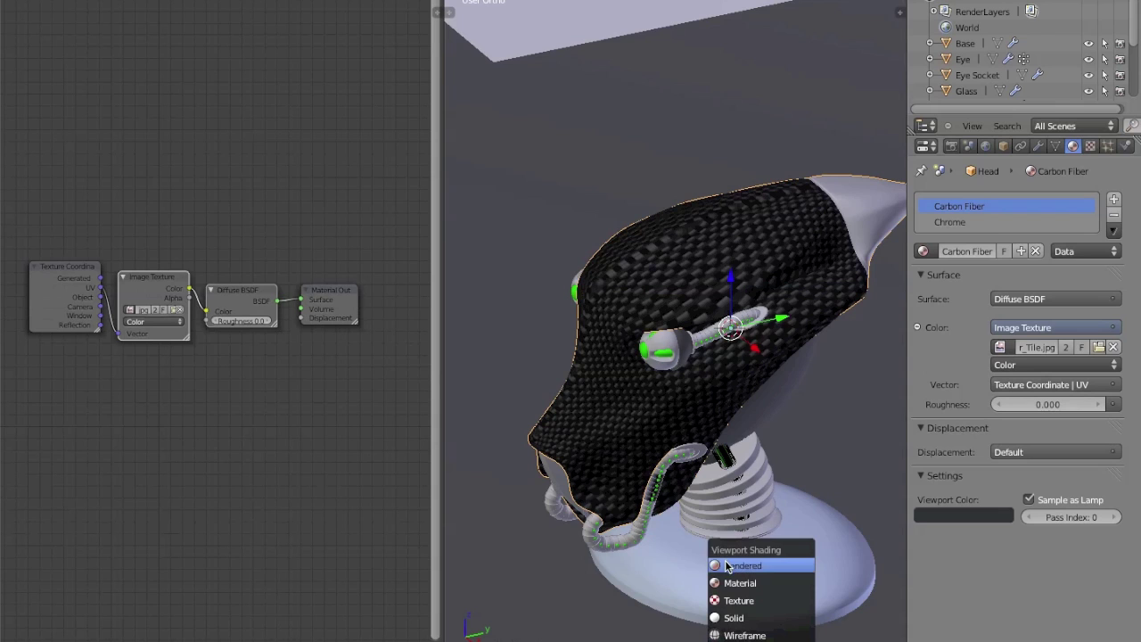
{"action": "key", "text": "Return"}
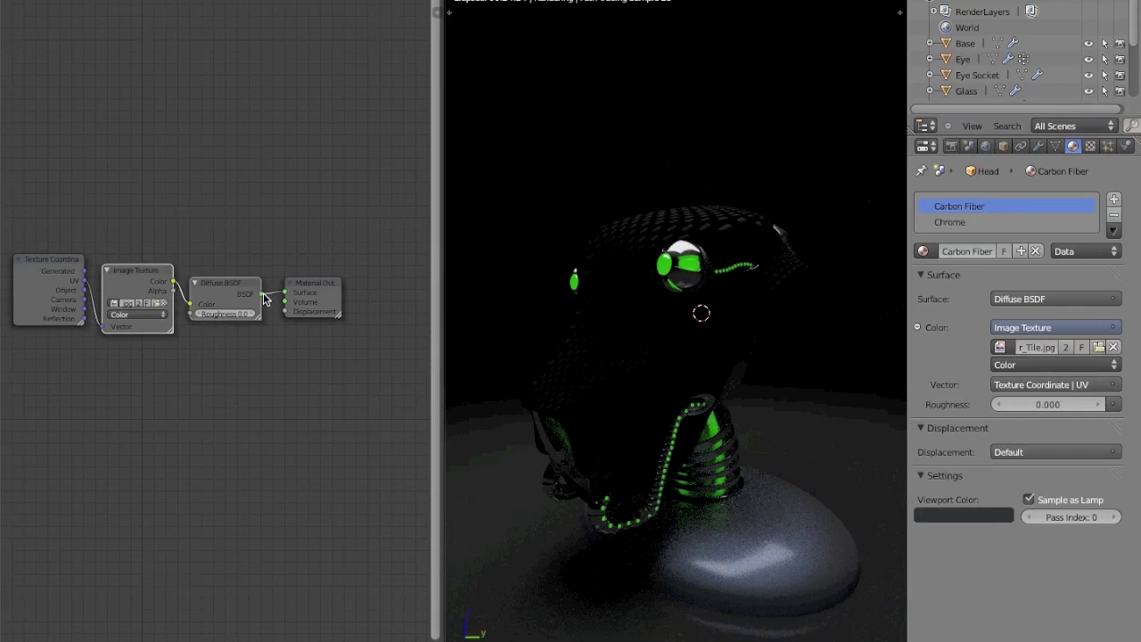
Move the Material Output and Diffuse BSDF nodes to the right to leave a gap after the Image Texture.
{"action": "scroll", "coordinate": [263, 302], "scroll_direction": "up", "scroll_amount": 1}
{"action": "left_click_drag", "start_coordinate": [299, 278], "coordinate": [390, 241]}
{"action": "scroll", "coordinate": [360, 259], "scroll_direction": "down", "scroll_amount": 2}
{"action": "left_click_drag", "start_coordinate": [228, 293], "coordinate": [339, 281]}
{"action": "scroll", "coordinate": [158, 288], "scroll_direction": "up", "scroll_amount": 3}
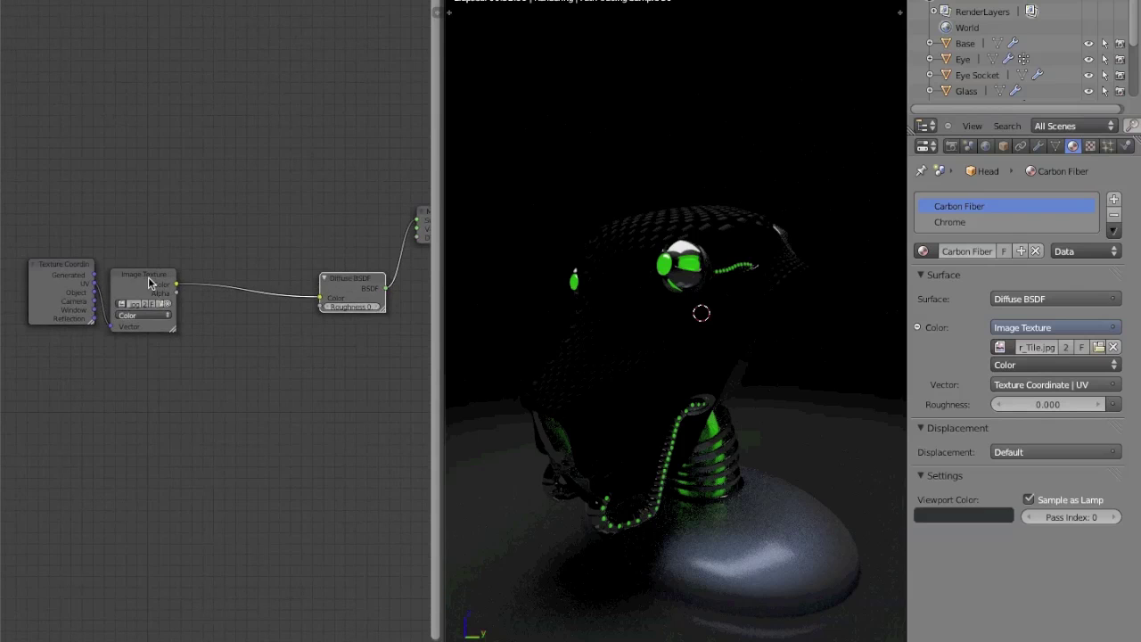
Insert a Gamma node into the link between the Image Texture and the Diffuse BSDF.
{"action": "key", "text": "shift+a"}
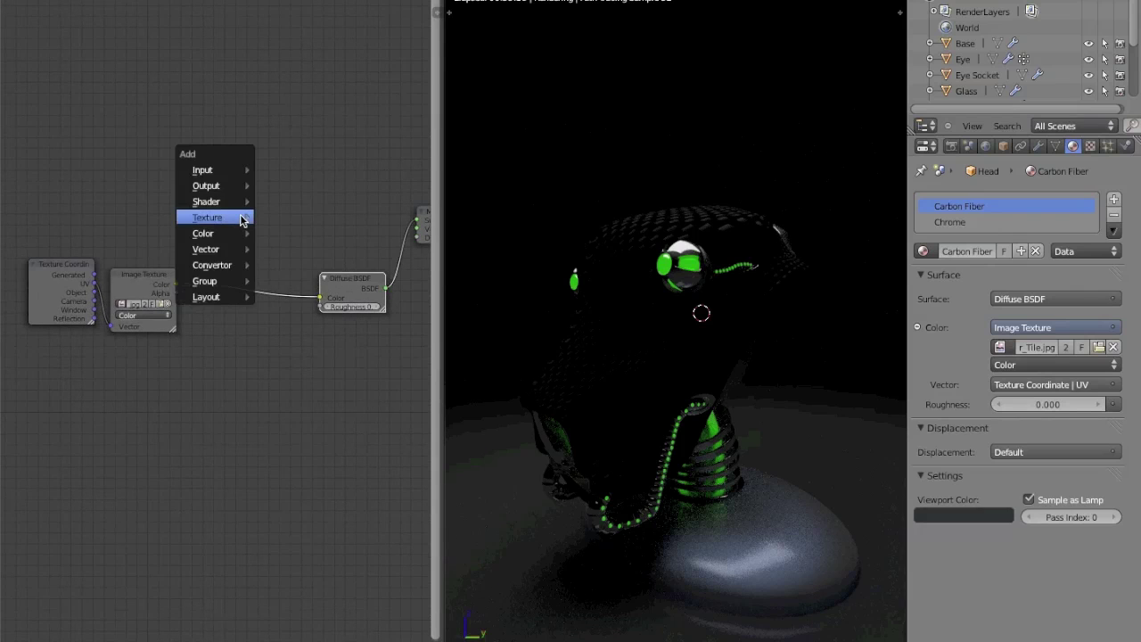
{"action": "mouse_move", "coordinate": [241, 217]}
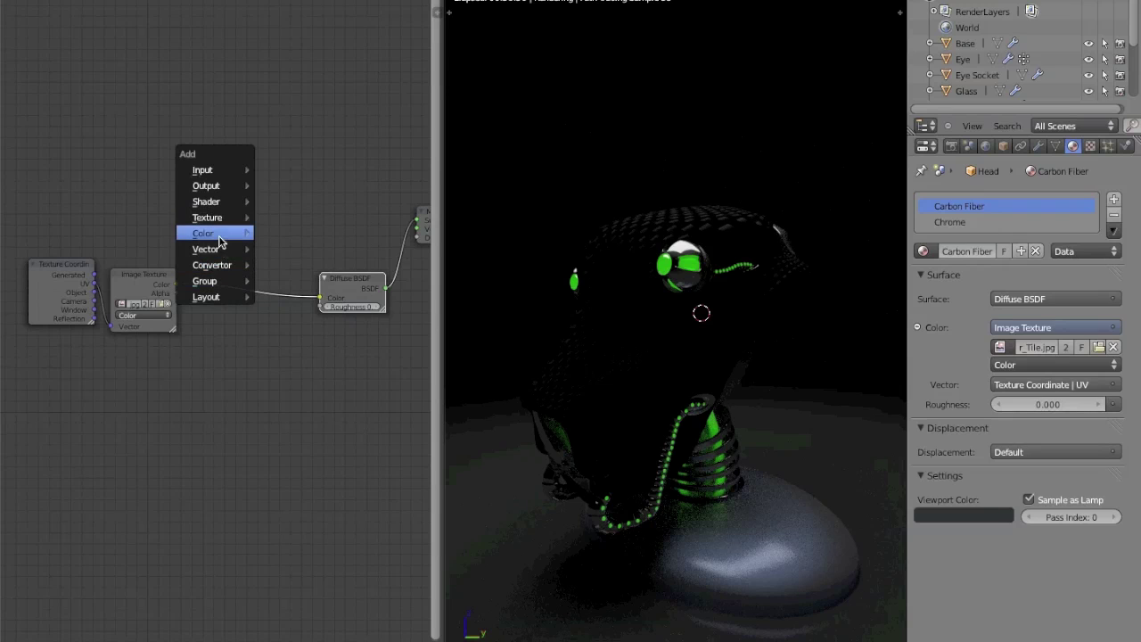
{"action": "mouse_move", "coordinate": [219, 239]}
{"action": "left_click", "coordinate": [286, 233]}
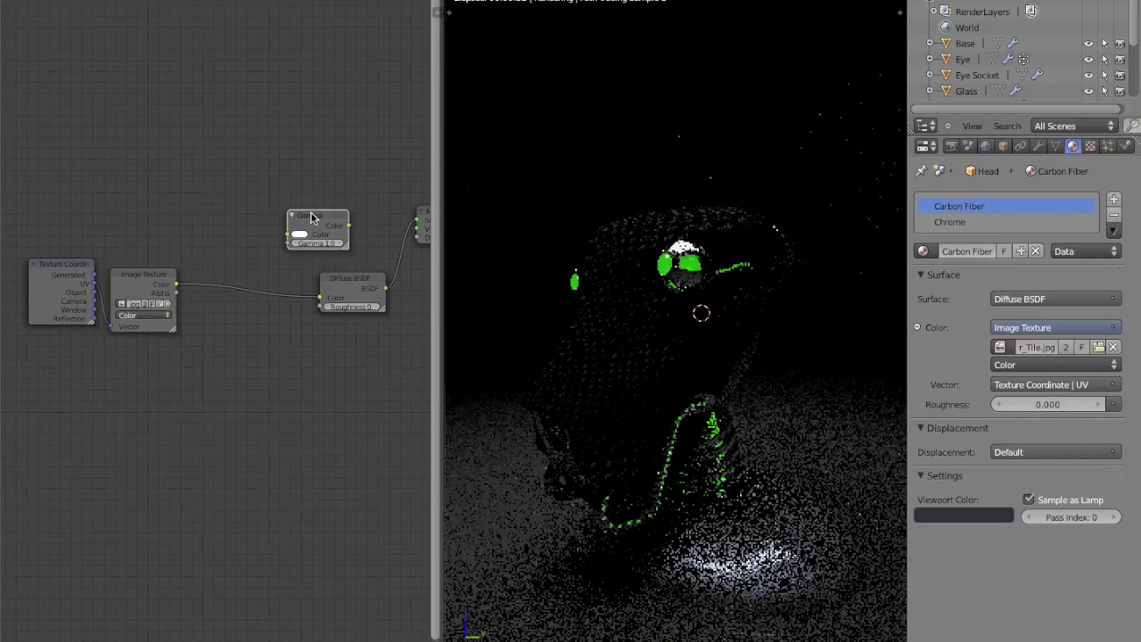
{"action": "left_click", "coordinate": [214, 282]}
Adjust the Gamma node's value to 0.600 to brighten the carbon fiber texture.
{"action": "scroll", "coordinate": [215, 282], "scroll_direction": "up", "scroll_amount": 2}
{"action": "left_click", "coordinate": [218, 292]}
{"action": "left_click", "coordinate": [217, 291]}
{"action": "left_click", "coordinate": [218, 291]}
{"action": "left_click", "coordinate": [217, 292]}
{"action": "left_click", "coordinate": [218, 292]}
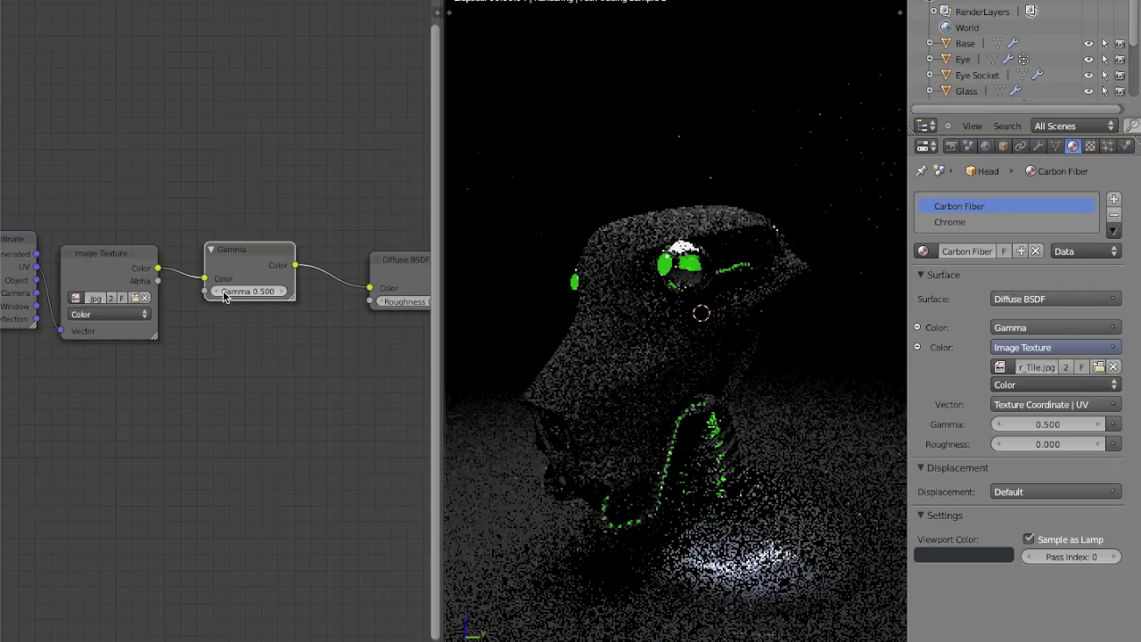
{"action": "left_click", "coordinate": [280, 292]}
{"action": "left_click", "coordinate": [279, 291]}
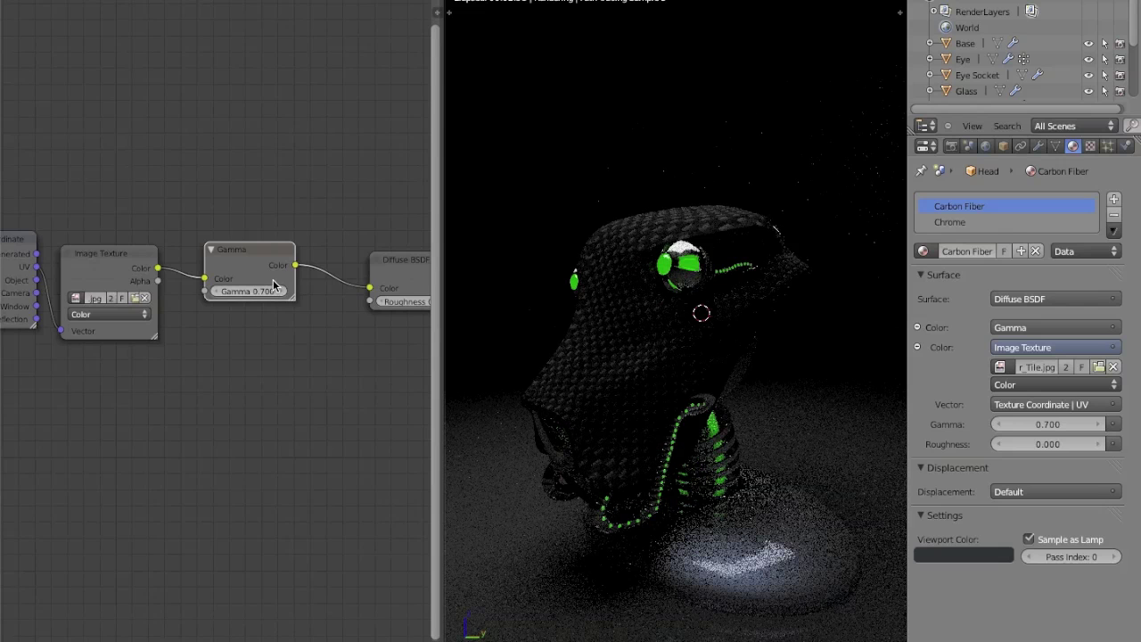
{"action": "left_click_drag", "start_coordinate": [240, 295], "coordinate": [224, 289]}
{"action": "scroll", "coordinate": [237, 258], "scroll_direction": "down", "scroll_amount": 3}
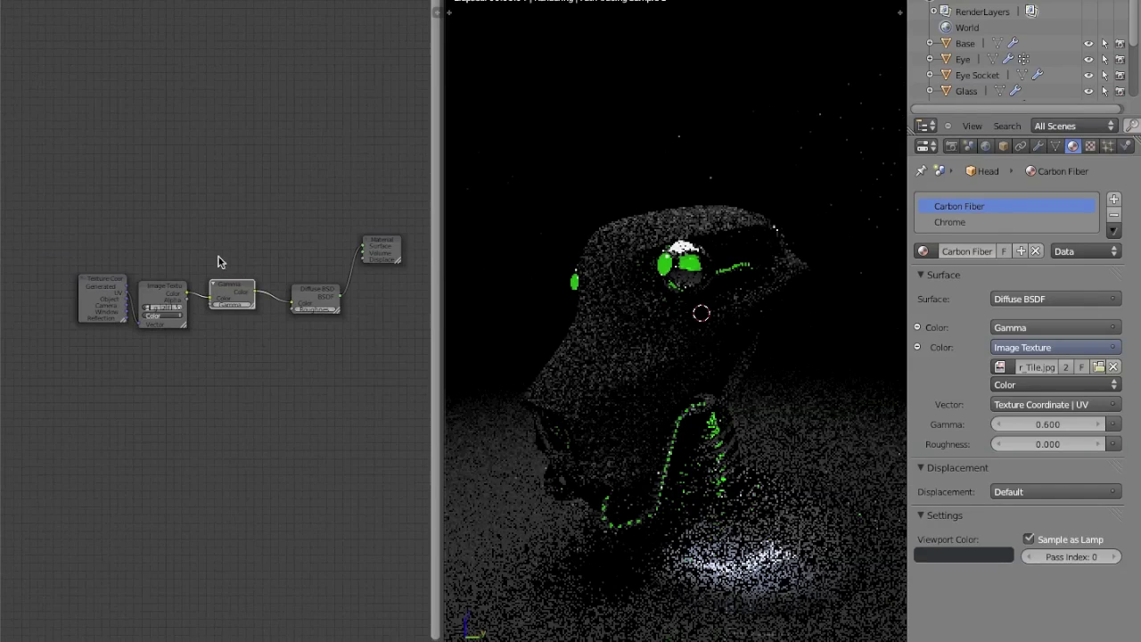
Move the Texture Coordinate, Image Texture and Gamma nodes together further left of the Diffuse BSDF.
{"action": "left_click", "coordinate": [151, 284]}
{"action": "left_click", "coordinate": [101, 281]}
{"action": "key", "text": "g"}
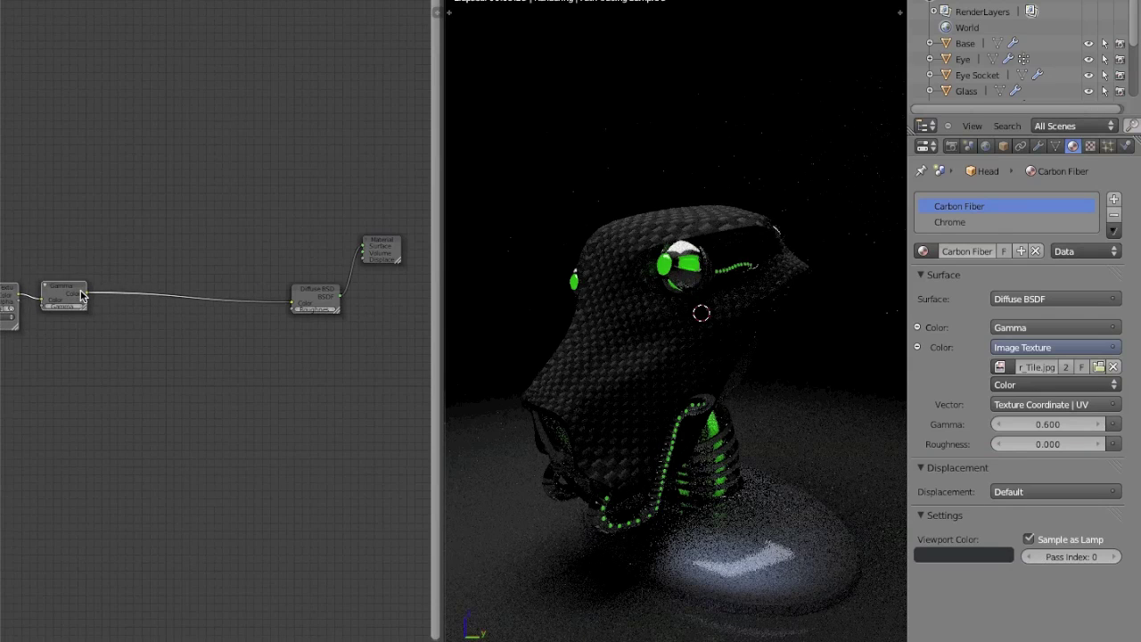
{"action": "left_click", "coordinate": [66, 294]}
{"action": "scroll", "coordinate": [298, 265], "scroll_direction": "down", "scroll_amount": 3}
Move the Diffuse BSDF closer to the Gamma node and disconnect it from the Material Output.
{"action": "left_click_drag", "start_coordinate": [294, 300], "coordinate": [154, 267]}
{"action": "left_click_drag", "start_coordinate": [364, 263], "coordinate": [259, 248]}
{"action": "scroll", "coordinate": [337, 249], "scroll_direction": "up", "scroll_amount": 1}
{"action": "scroll", "coordinate": [216, 253], "scroll_direction": "up", "scroll_amount": 1}
{"action": "left_click_drag", "start_coordinate": [153, 241], "coordinate": [177, 236]}
Add a Glossy BSDF node and place it just above the Diffuse BSDF.
{"action": "key", "text": "shift+a"}
{"action": "mouse_move", "coordinate": [241, 244]}
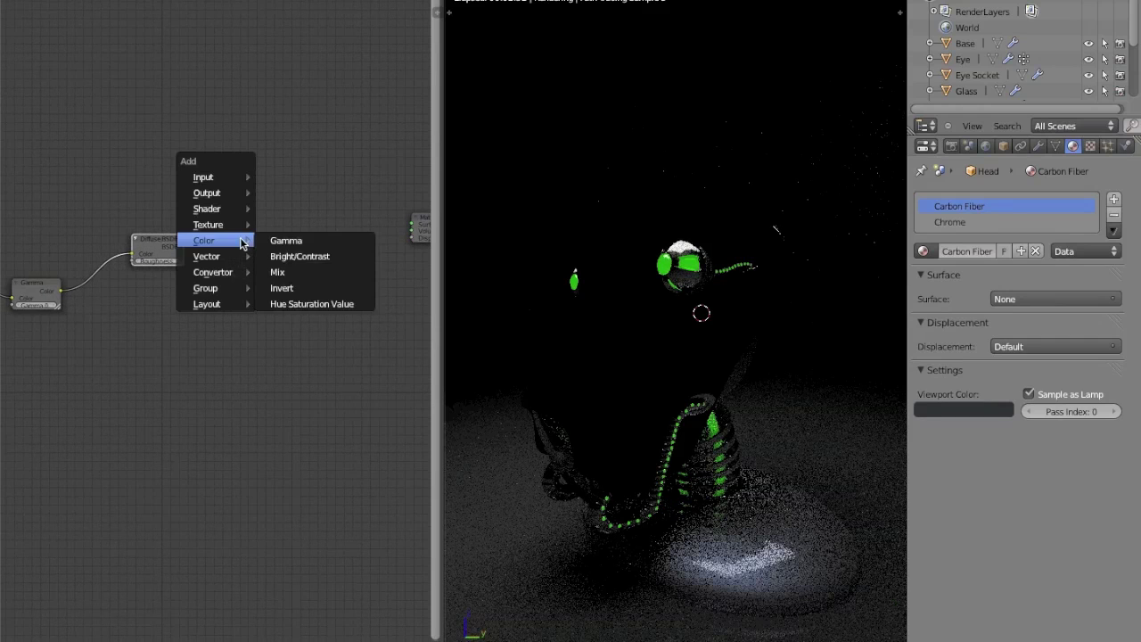
{"action": "mouse_move", "coordinate": [227, 212]}
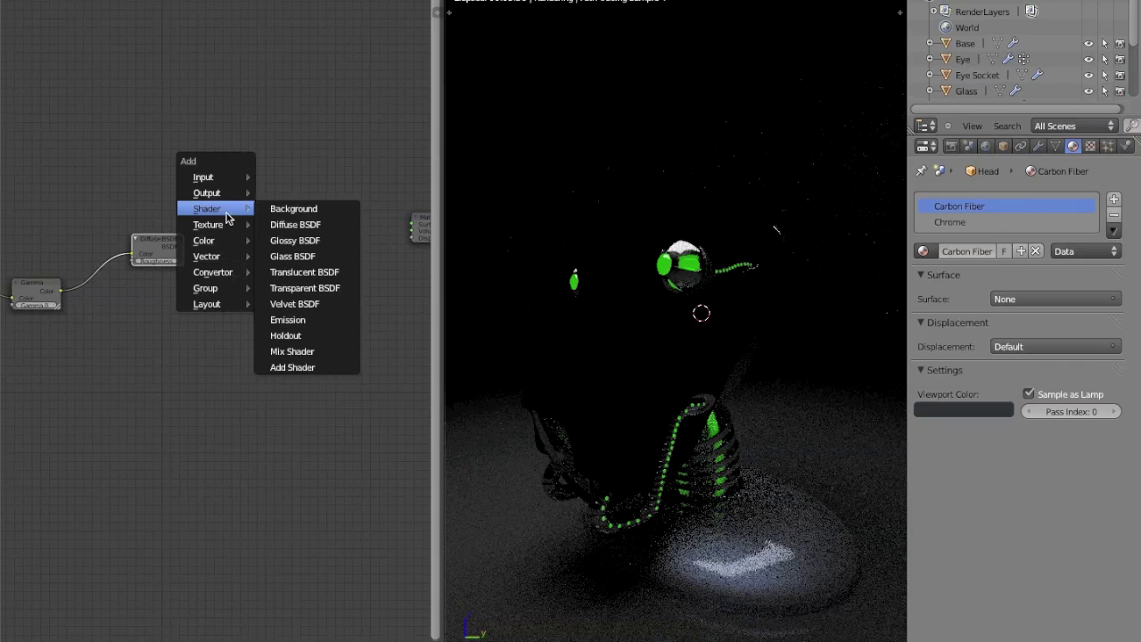
{"action": "left_click", "coordinate": [291, 246]}
{"action": "left_click", "coordinate": [361, 265]}
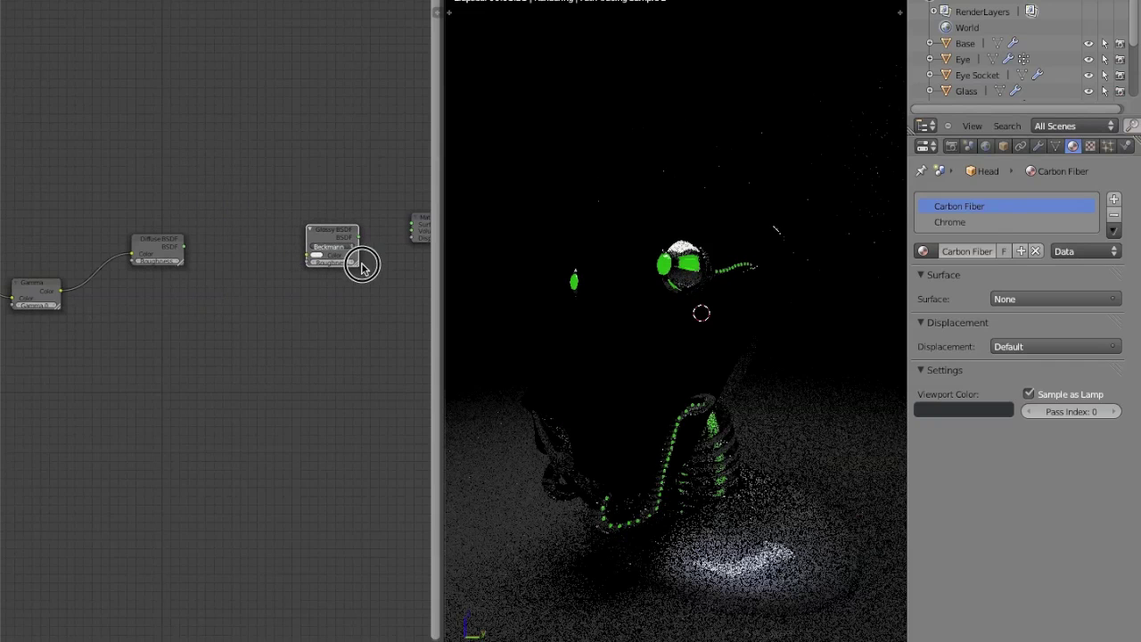
{"action": "left_click_drag", "start_coordinate": [361, 264], "coordinate": [205, 183]}
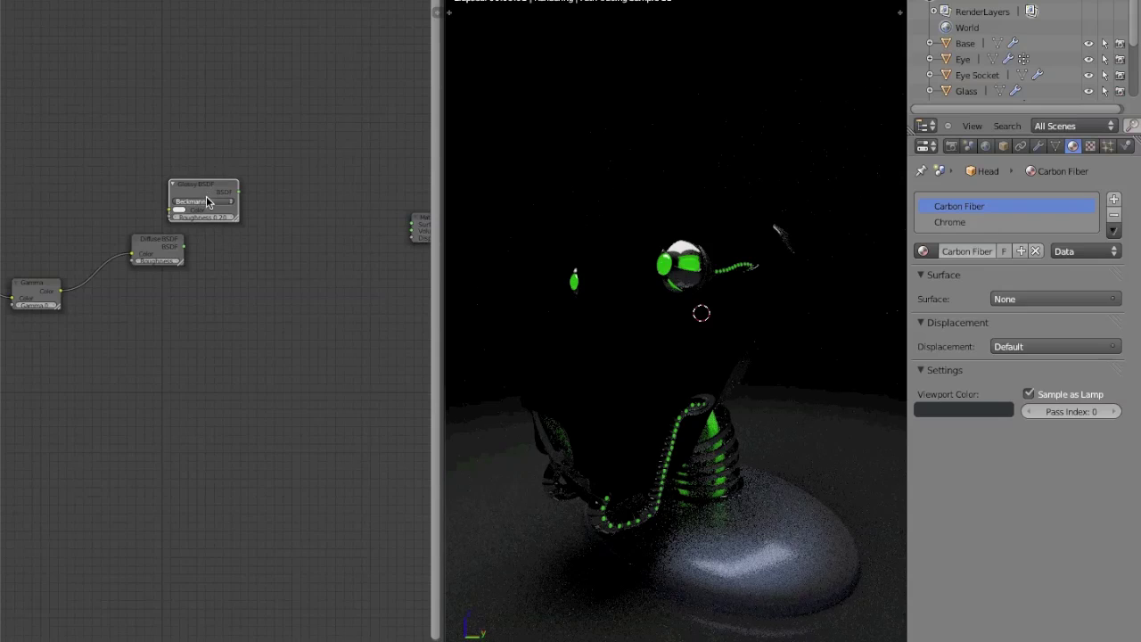
Duplicate the Glossy BSDF node and place the copy below the Diffuse BSDF, spacing the shader nodes apart.
{"action": "key", "text": "shift+d"}
{"action": "left_click", "coordinate": [232, 466]}
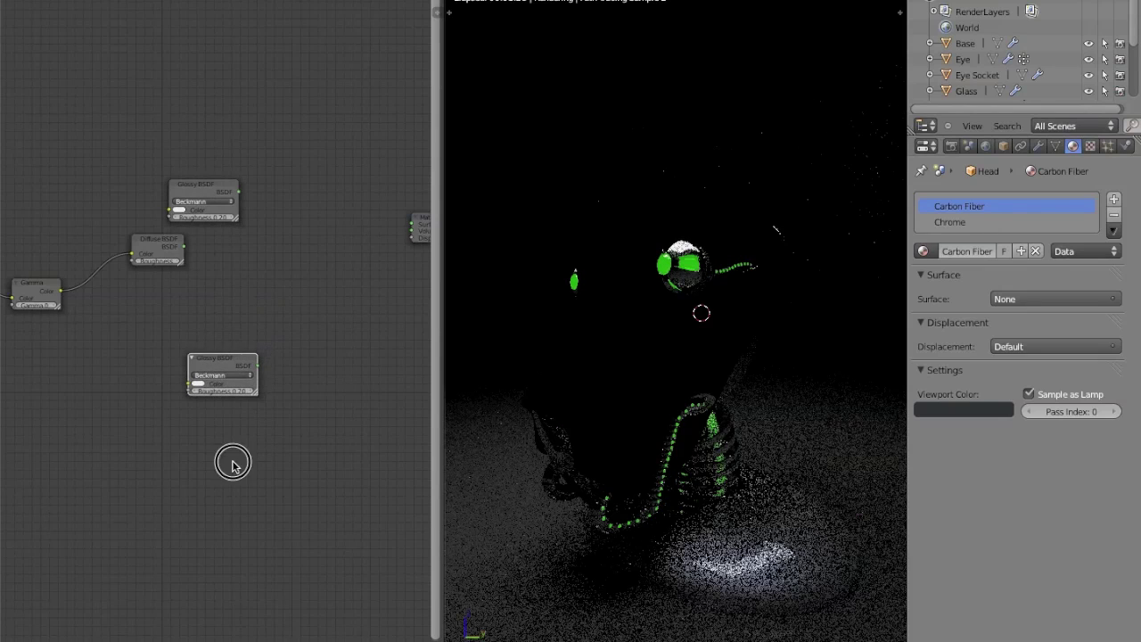
{"action": "scroll", "coordinate": [217, 312], "scroll_direction": "up", "scroll_amount": 3}
{"action": "middle_click_drag", "start_coordinate": [164, 246], "coordinate": [253, 265]}
{"action": "scroll", "coordinate": [241, 272], "scroll_direction": "down", "scroll_amount": 1}
{"action": "left_click_drag", "start_coordinate": [237, 239], "coordinate": [286, 244]}
{"action": "scroll", "coordinate": [247, 184], "scroll_direction": "up", "scroll_amount": 1}
{"action": "middle_click_drag", "start_coordinate": [247, 184], "coordinate": [252, 235]}
Add a Mix Shader before the Material Output and place a duplicate of it beside the upper Glossy BSDF.
{"action": "key", "text": "shift+a"}
{"action": "middle_click_drag", "start_coordinate": [382, 172], "coordinate": [225, 160]}
{"action": "key", "text": "shift+a"}
{"action": "mouse_move", "coordinate": [225, 158]}
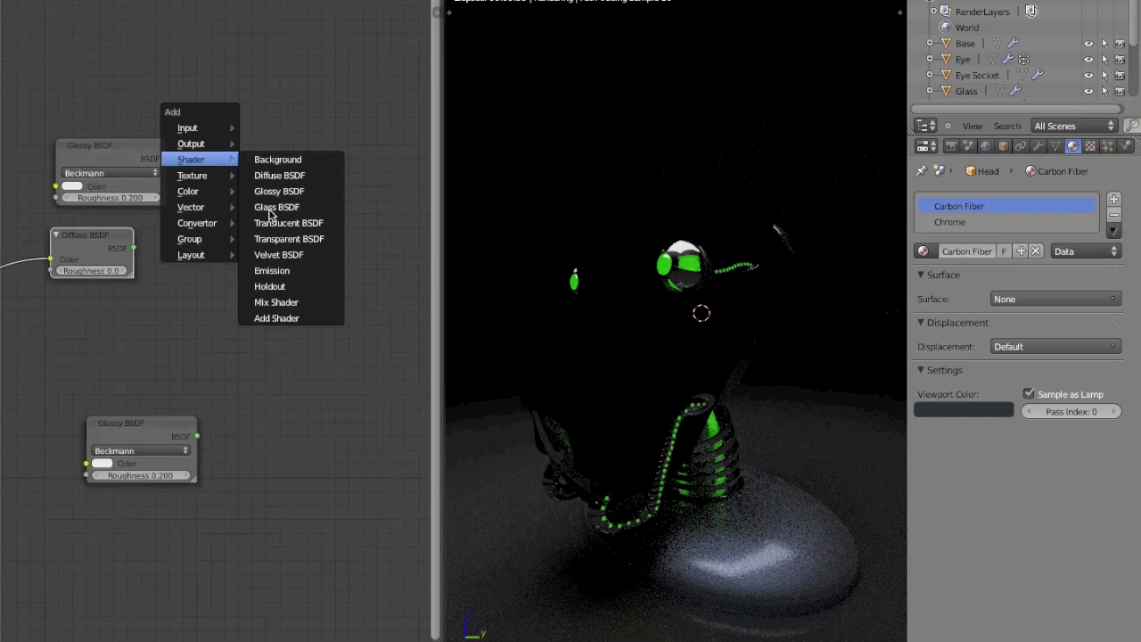
{"action": "left_click", "coordinate": [300, 304]}
{"action": "scroll", "coordinate": [349, 322], "scroll_direction": "down", "scroll_amount": 1}
{"action": "middle_click_drag", "start_coordinate": [349, 322], "coordinate": [302, 321]}
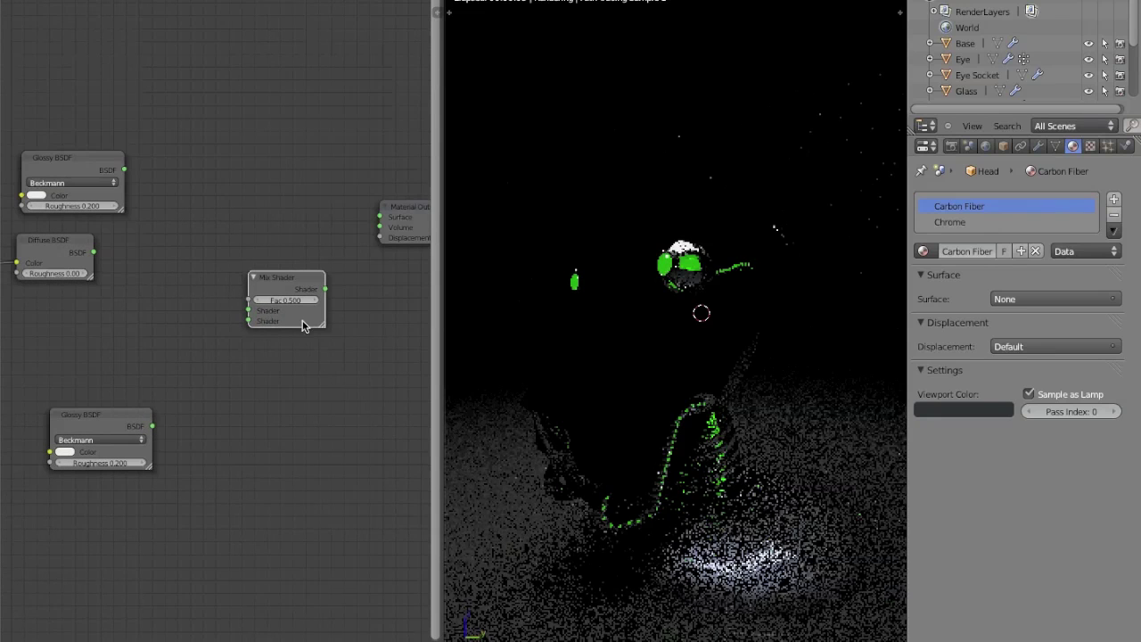
{"action": "left_click_drag", "start_coordinate": [300, 292], "coordinate": [311, 271]}
{"action": "key", "text": "shift+d"}
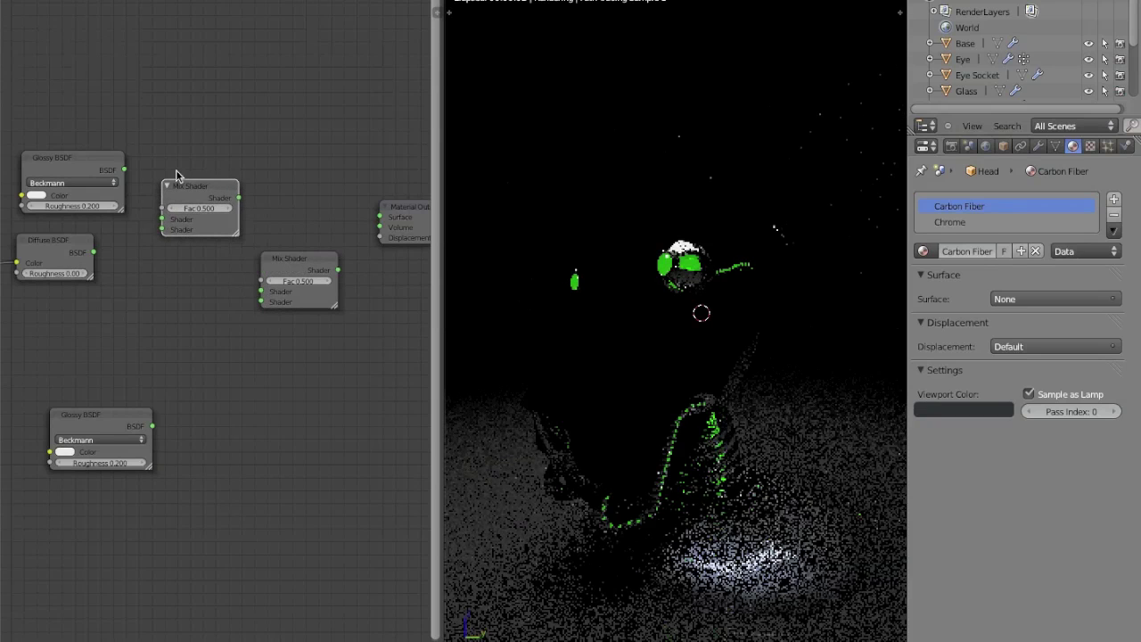
{"action": "left_click", "coordinate": [175, 185]}
Connect the upper Glossy BSDF and the Diffuse BSDF to the two shader inputs of the upper Mix Shader.
{"action": "left_click_drag", "start_coordinate": [125, 171], "coordinate": [162, 209]}
{"action": "left_click_drag", "start_coordinate": [123, 170], "coordinate": [153, 161]}
{"action": "left_click_drag", "start_coordinate": [83, 134], "coordinate": [79, 156]}
{"action": "left_click_drag", "start_coordinate": [93, 253], "coordinate": [164, 198]}
{"action": "left_click", "coordinate": [250, 220]}
Combine the upper Mix Shader and lower Glossy BSDF in the second Mix Shader and connect it to the Material Output's Surface.
{"action": "left_click_drag", "start_coordinate": [241, 167], "coordinate": [260, 292]}
{"action": "left_click_drag", "start_coordinate": [158, 425], "coordinate": [248, 314]}
{"action": "left_click_drag", "start_coordinate": [156, 426], "coordinate": [270, 303]}
{"action": "middle_click_drag", "start_coordinate": [272, 299], "coordinate": [82, 324]}
{"action": "left_click_drag", "start_coordinate": [230, 235], "coordinate": [280, 254]}
{"action": "left_click_drag", "start_coordinate": [152, 296], "coordinate": [240, 258]}
Connect the Gamma node's Color output to the upper Glossy BSDF's Color input.
{"action": "middle_click_drag", "start_coordinate": [240, 258], "coordinate": [257, 311]}
{"action": "middle_click_drag", "start_coordinate": [213, 269], "coordinate": [347, 239]}
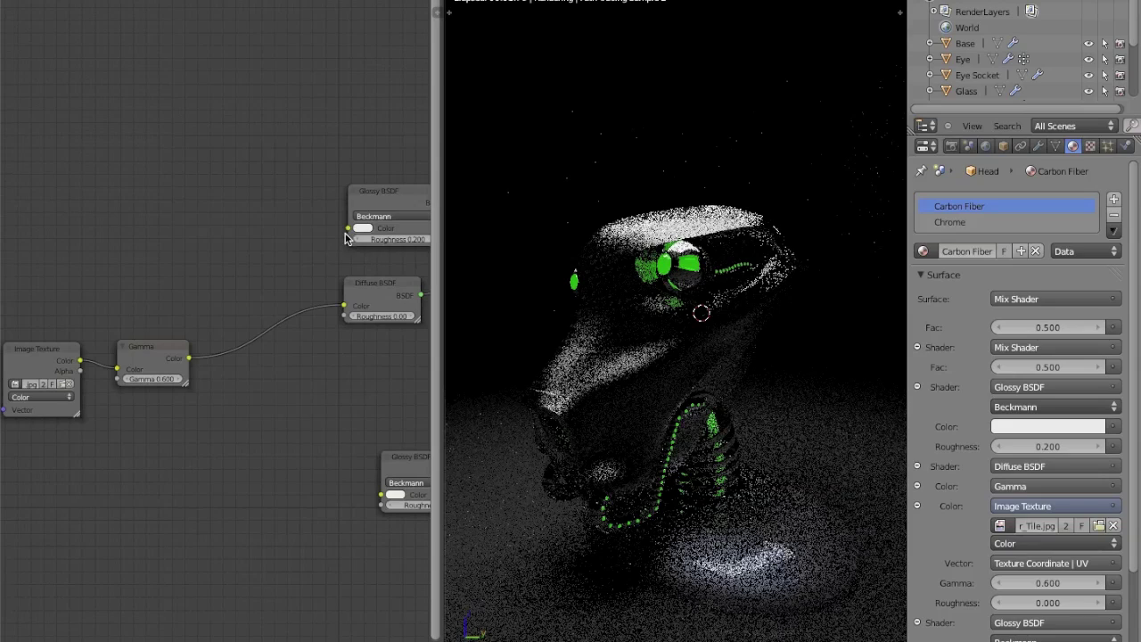
{"action": "left_click_drag", "start_coordinate": [265, 295], "coordinate": [190, 360]}
{"action": "middle_click_drag", "start_coordinate": [234, 359], "coordinate": [140, 357]}
{"action": "left_click_drag", "start_coordinate": [94, 357], "coordinate": [254, 225]}
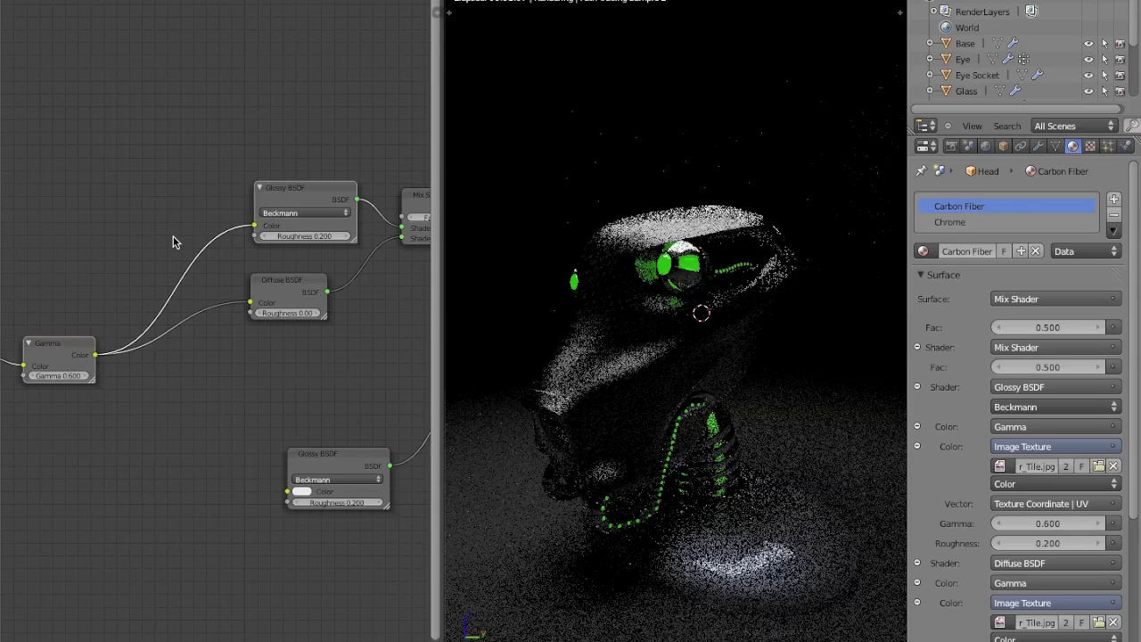
{"action": "middle_click_drag", "start_coordinate": [178, 238], "coordinate": [165, 267]}
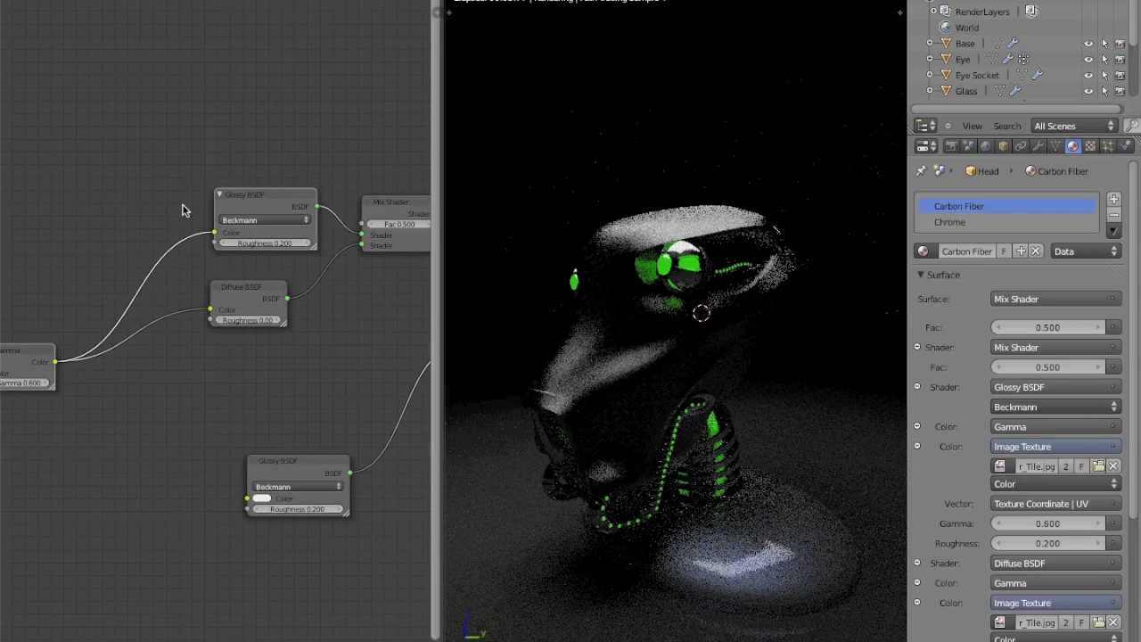
Insert a color Mix node into the link between the Gamma node and the upper Glossy BSDF.
{"action": "left_click", "coordinate": [233, 200]}
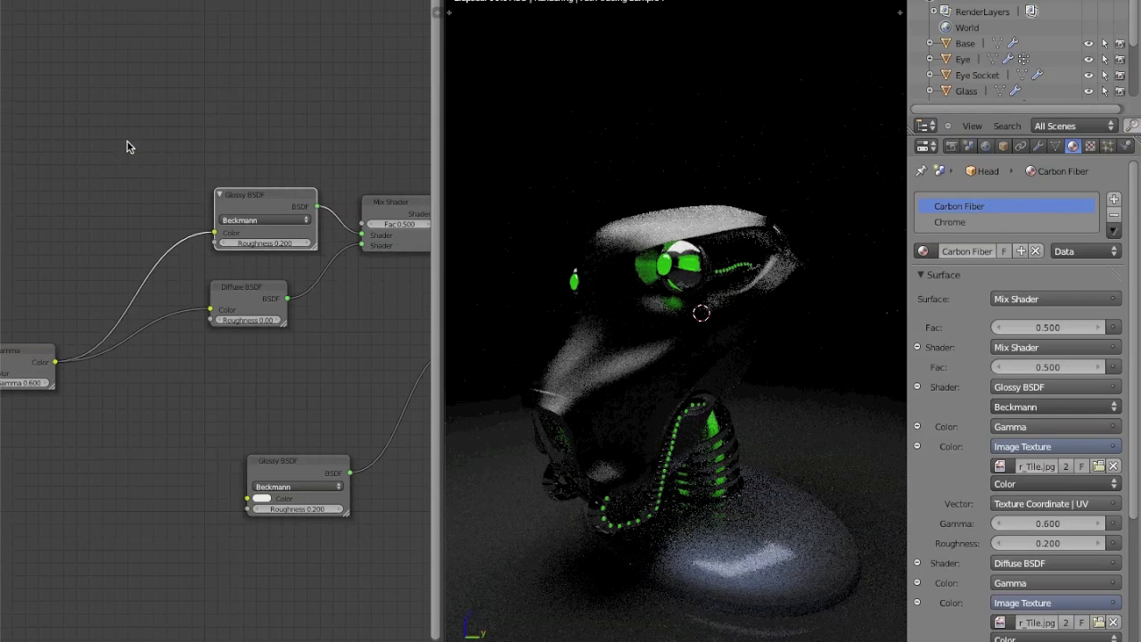
{"action": "key", "text": "shift+a"}
{"action": "mouse_move", "coordinate": [114, 170]}
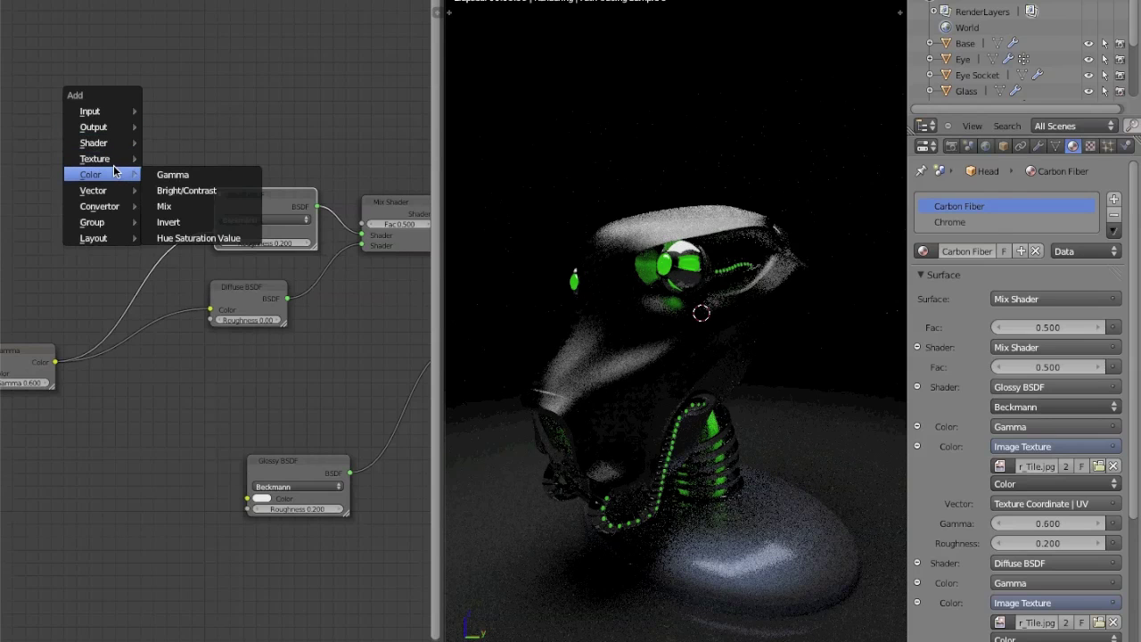
{"action": "left_click", "coordinate": [186, 207]}
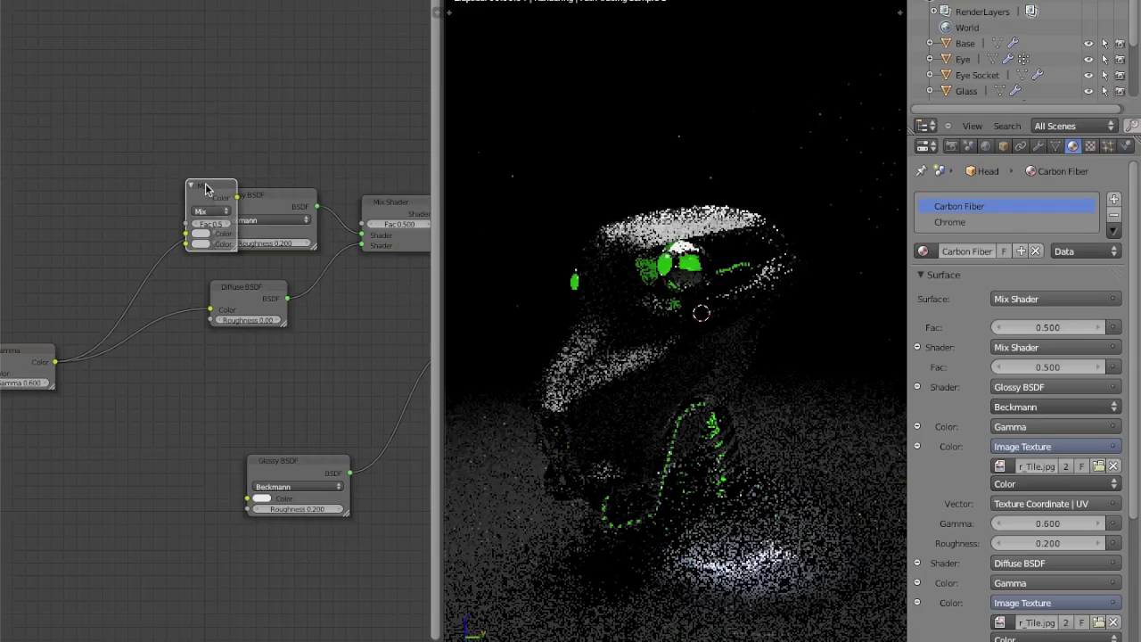
{"action": "left_click", "coordinate": [149, 212]}
{"action": "scroll", "coordinate": [135, 249], "scroll_direction": "up", "scroll_amount": 1}
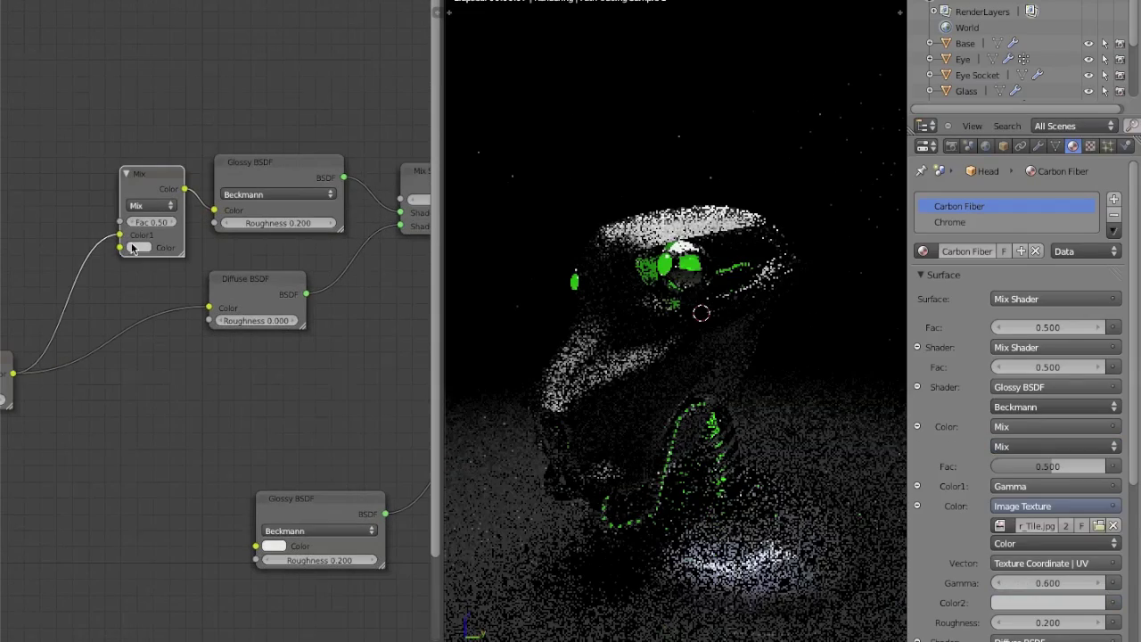
{"action": "left_click_drag", "start_coordinate": [118, 235], "coordinate": [118, 238]}
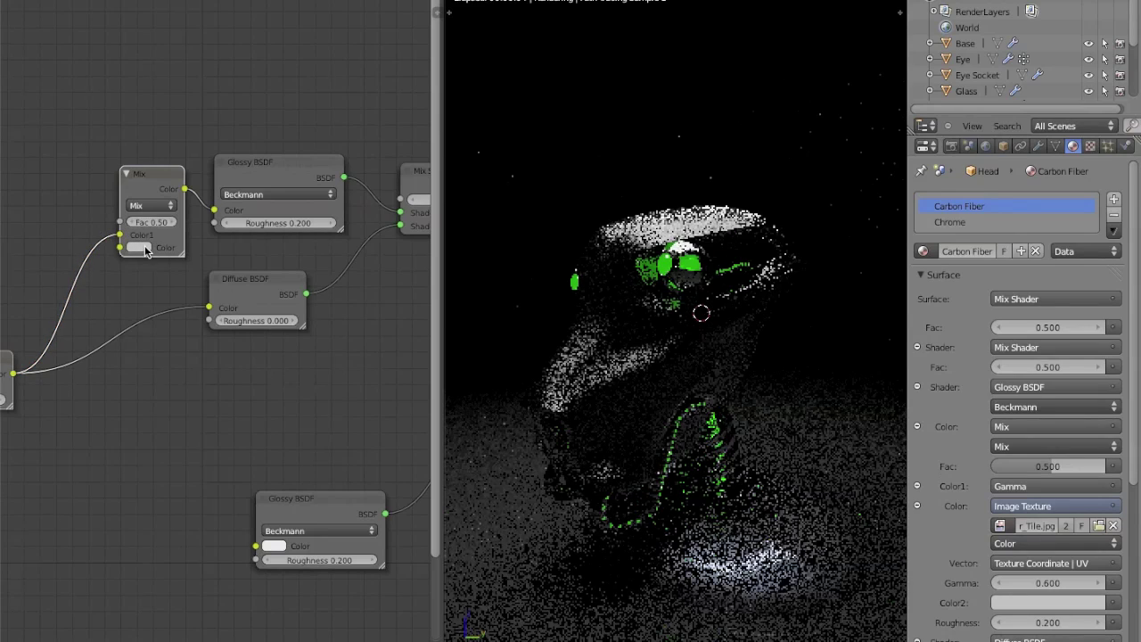
Set the Mix node's Color2 to a bright pale yellow.
{"action": "left_click", "coordinate": [145, 248]}
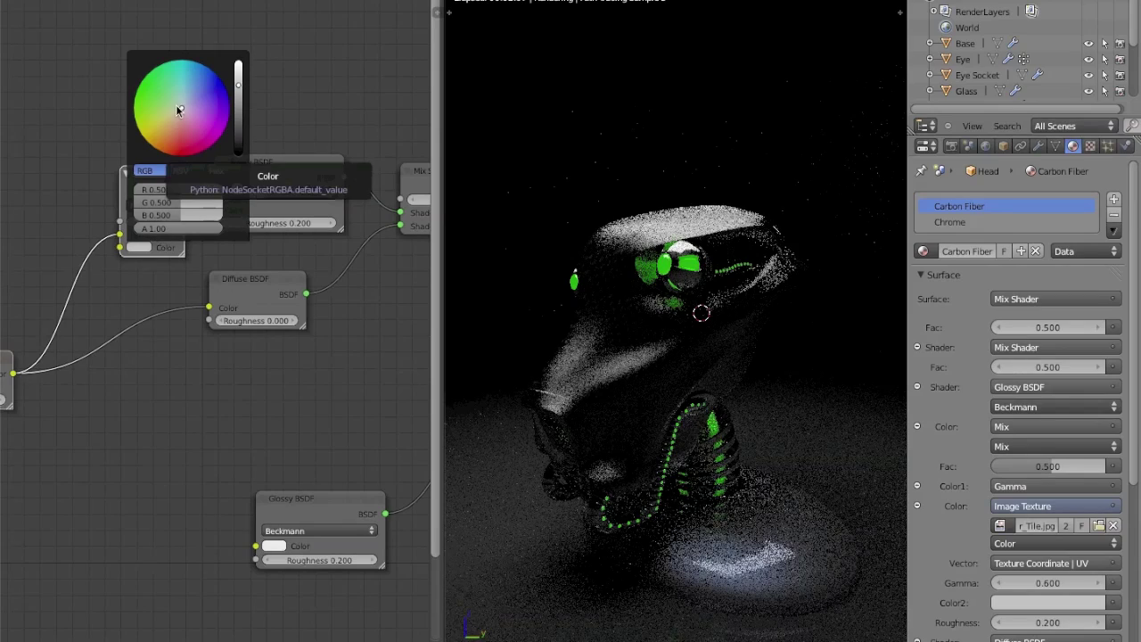
{"action": "left_click_drag", "start_coordinate": [238, 85], "coordinate": [238, 61]}
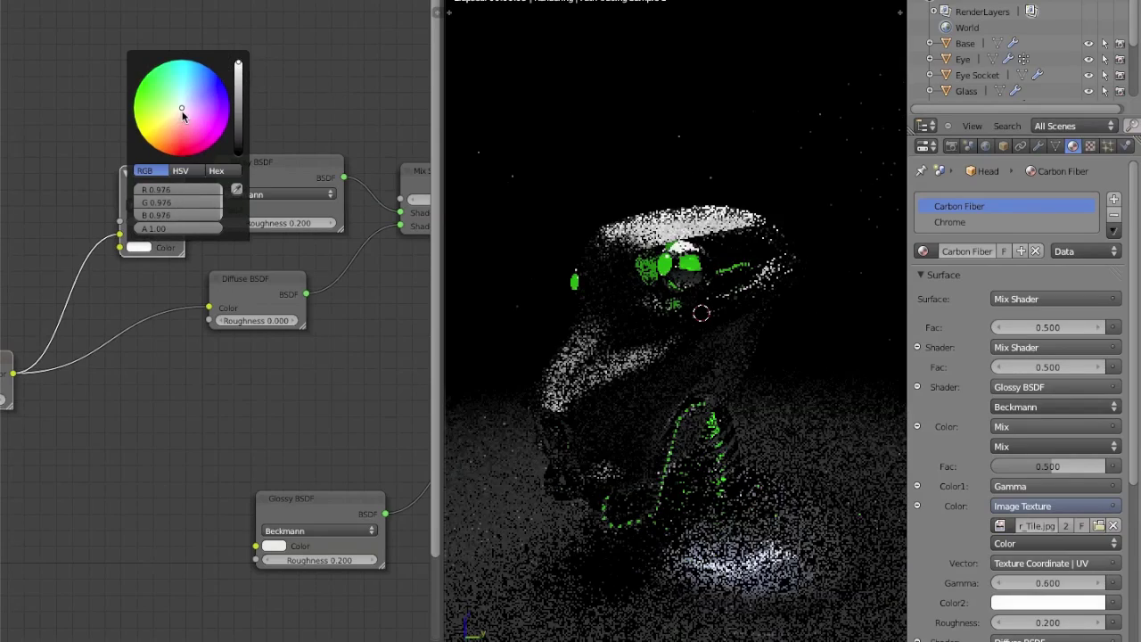
{"action": "left_click", "coordinate": [176, 109]}
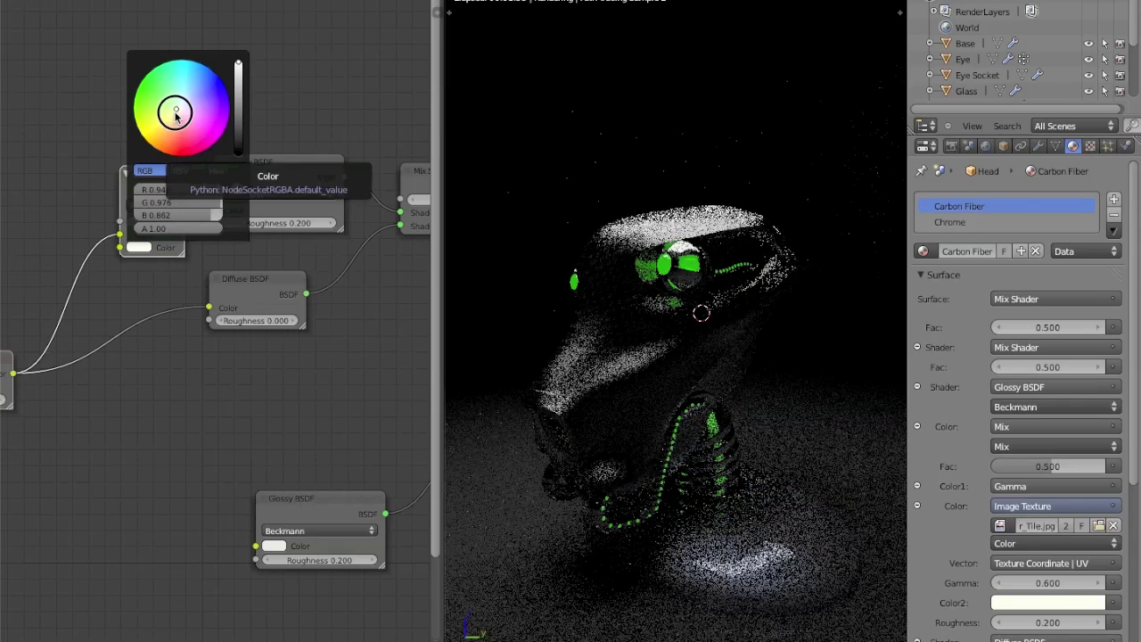
{"action": "left_click", "coordinate": [176, 115]}
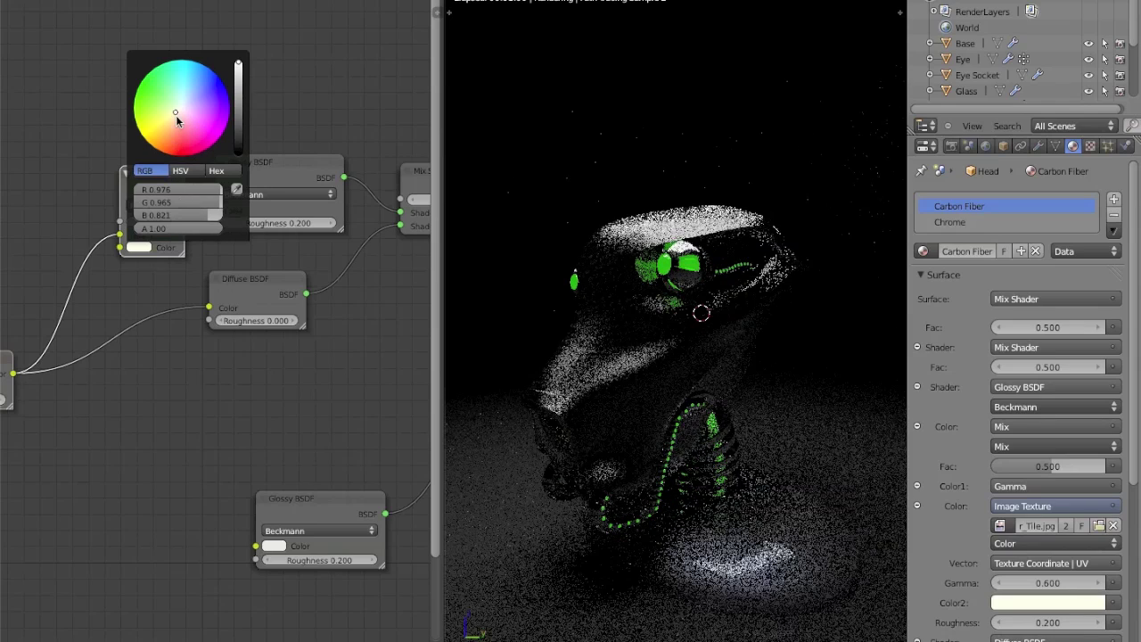
{"action": "left_click", "coordinate": [172, 117]}
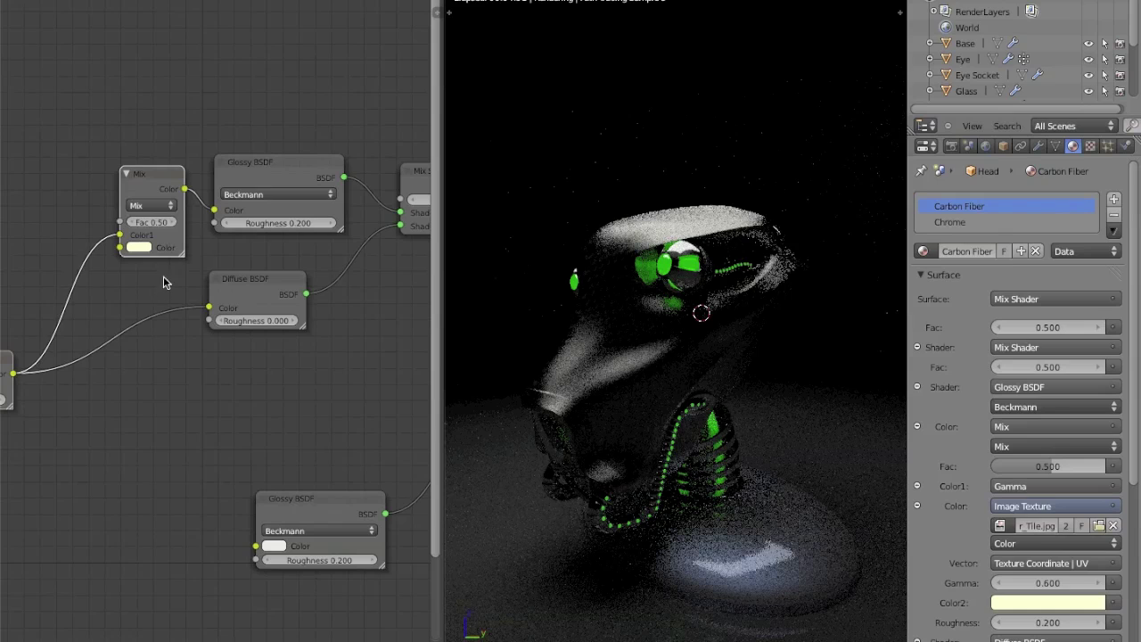
Lower the color Mix node's Fac to 0.100.
{"action": "left_click", "coordinate": [134, 222]}
{"action": "type", "text": "0.2"}
{"action": "key", "text": "Return"}
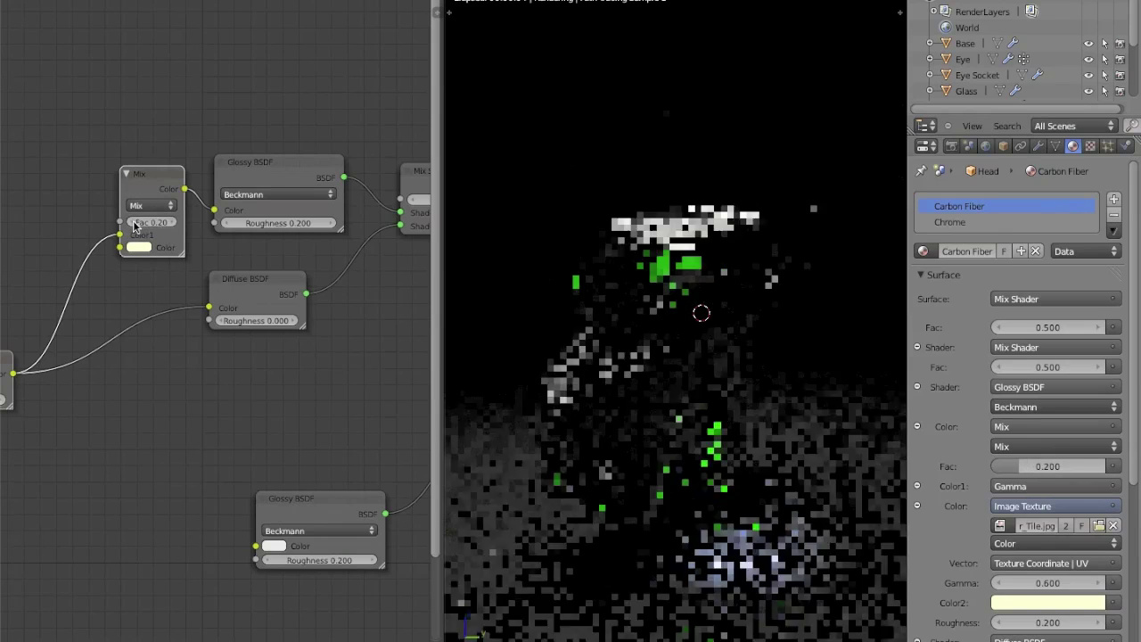
{"action": "left_click", "coordinate": [134, 222]}
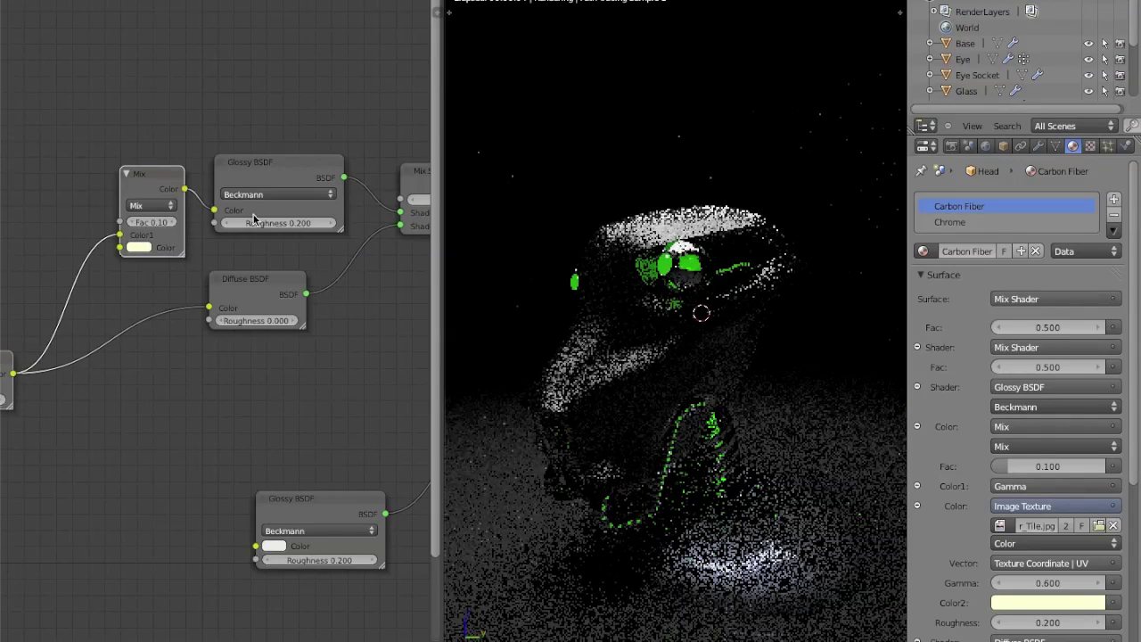
Set the upper Glossy BSDF's Roughness to 0.400.
{"action": "middle_click_drag", "start_coordinate": [268, 235], "coordinate": [246, 237]}
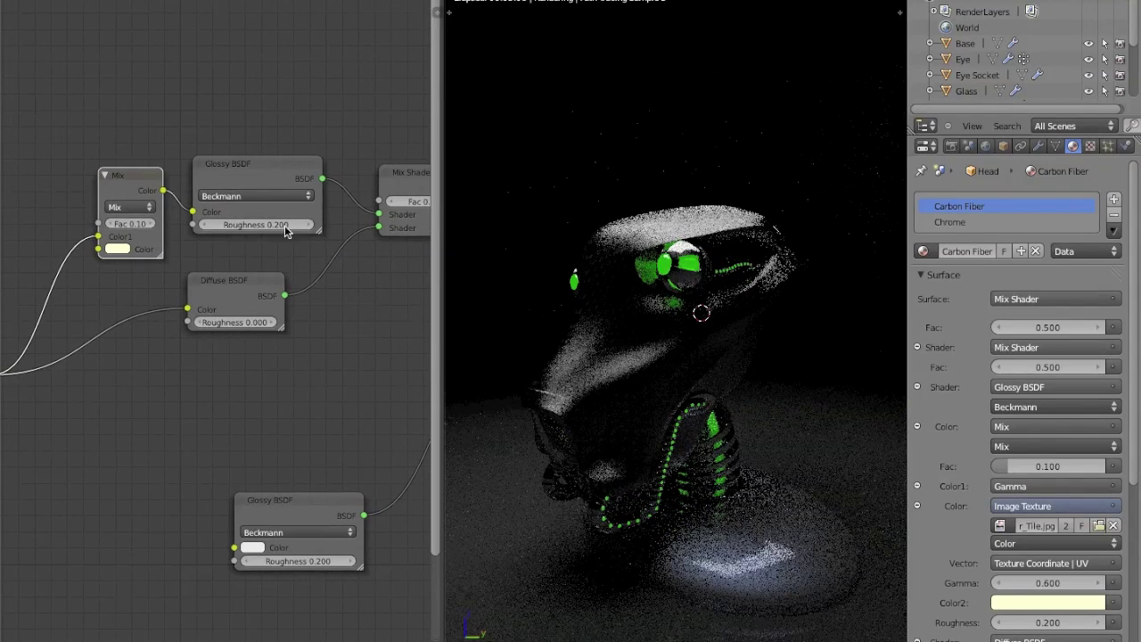
{"action": "left_click", "coordinate": [312, 229]}
{"action": "left_click", "coordinate": [312, 229]}
{"action": "scroll", "coordinate": [303, 240], "scroll_direction": "right", "scroll_amount": 1, "text": "ctrl"}
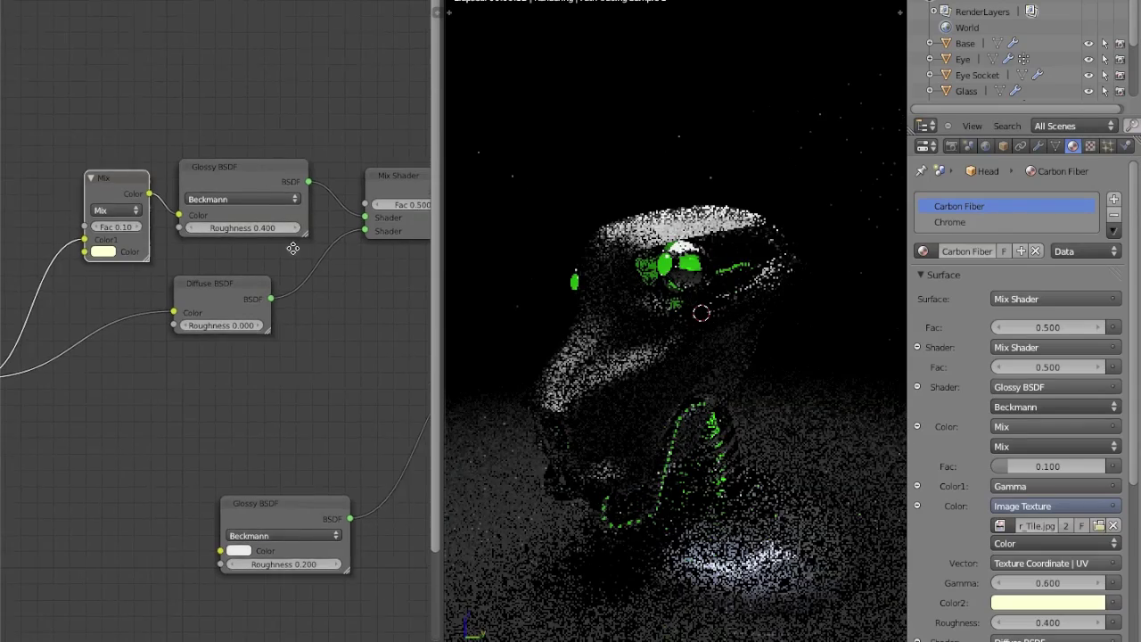
Connect the upper Mix Shader directly to the Material Output's Surface input.
{"action": "middle_click_drag", "start_coordinate": [292, 247], "coordinate": [119, 237]}
{"action": "middle_click_drag", "start_coordinate": [311, 194], "coordinate": [145, 188]}
{"action": "left_click_drag", "start_coordinate": [138, 180], "coordinate": [370, 263]}
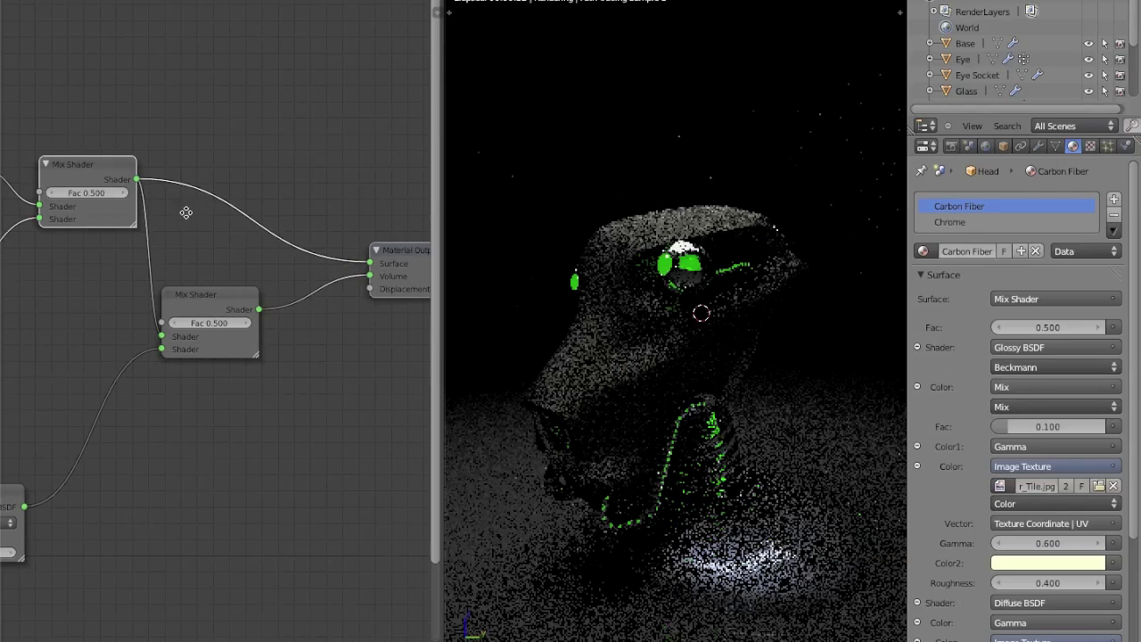
Set the Fac of the upper Mix Shader, which blends the Glossy and Diffuse BSDFs, to 0.700.
{"action": "middle_click_drag", "start_coordinate": [186, 212], "coordinate": [357, 233]}
{"action": "middle_click_drag", "start_coordinate": [100, 256], "coordinate": [284, 233]}
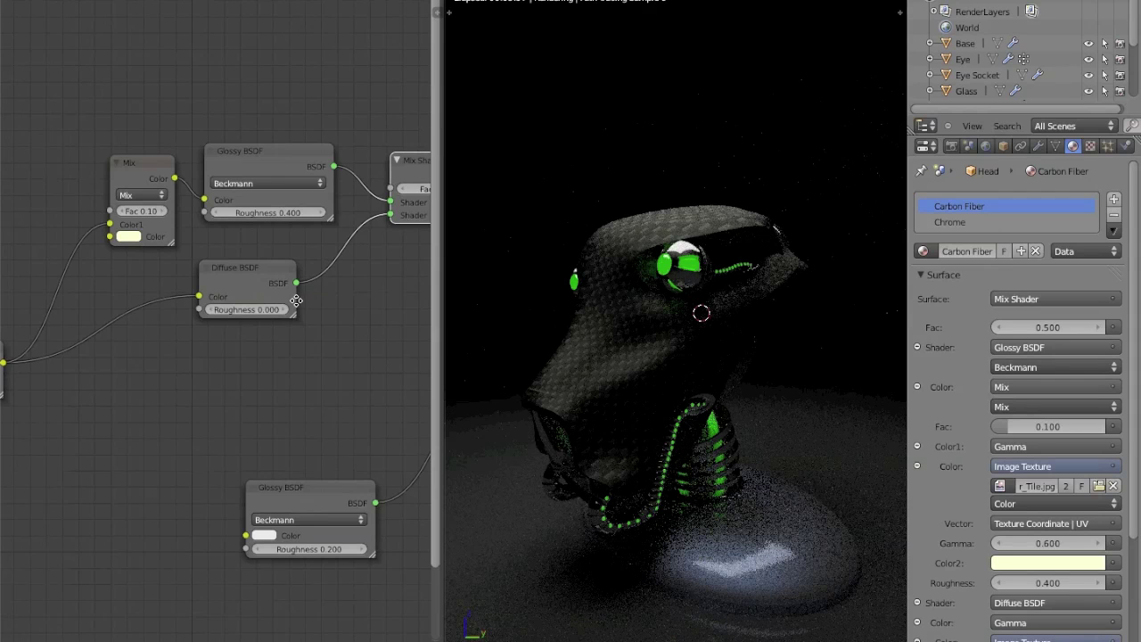
{"action": "middle_click_drag", "start_coordinate": [296, 304], "coordinate": [176, 302]}
{"action": "middle_click_drag", "start_coordinate": [237, 273], "coordinate": [198, 284]}
{"action": "middle_click_drag", "start_coordinate": [232, 224], "coordinate": [207, 226]}
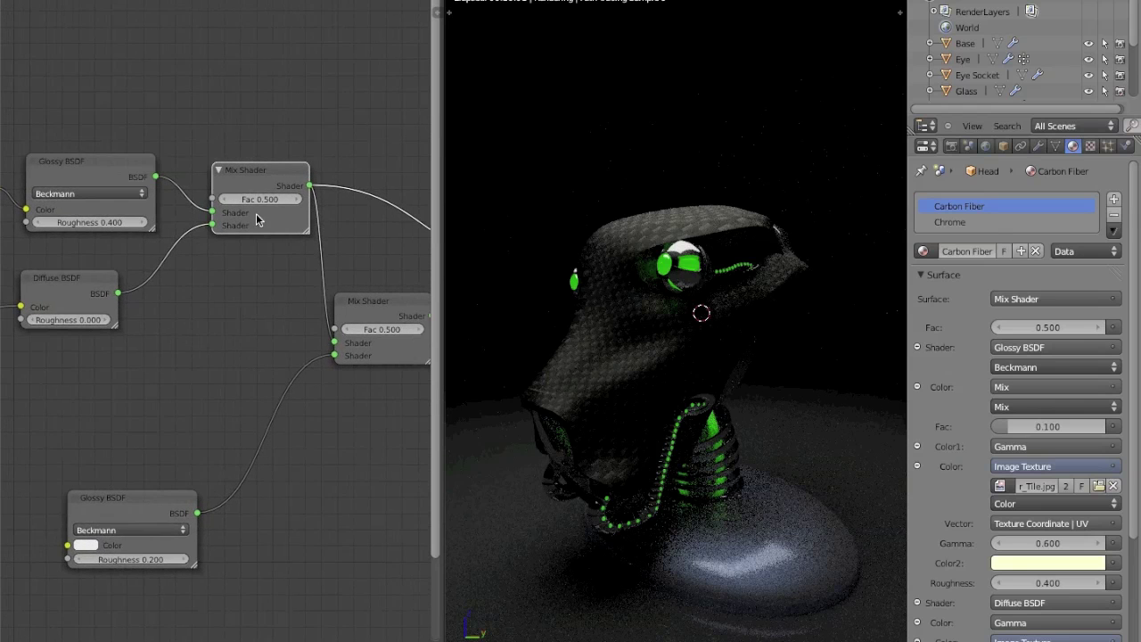
{"action": "left_click_drag", "start_coordinate": [287, 207], "coordinate": [294, 200]}
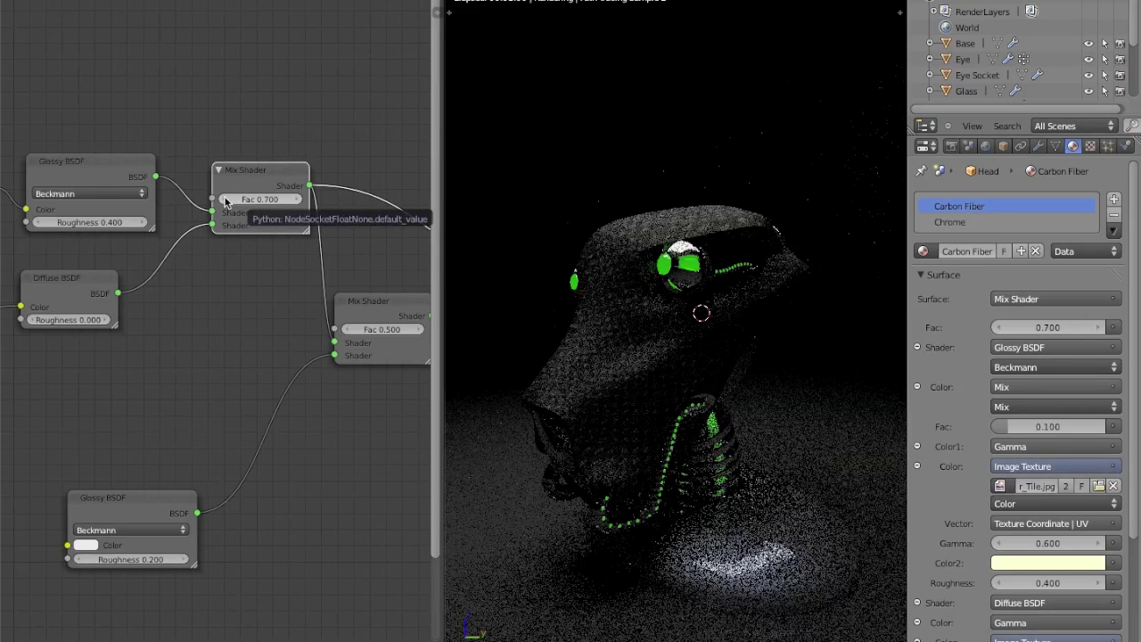
{"action": "middle_click_drag", "start_coordinate": [212, 228], "coordinate": [261, 184]}
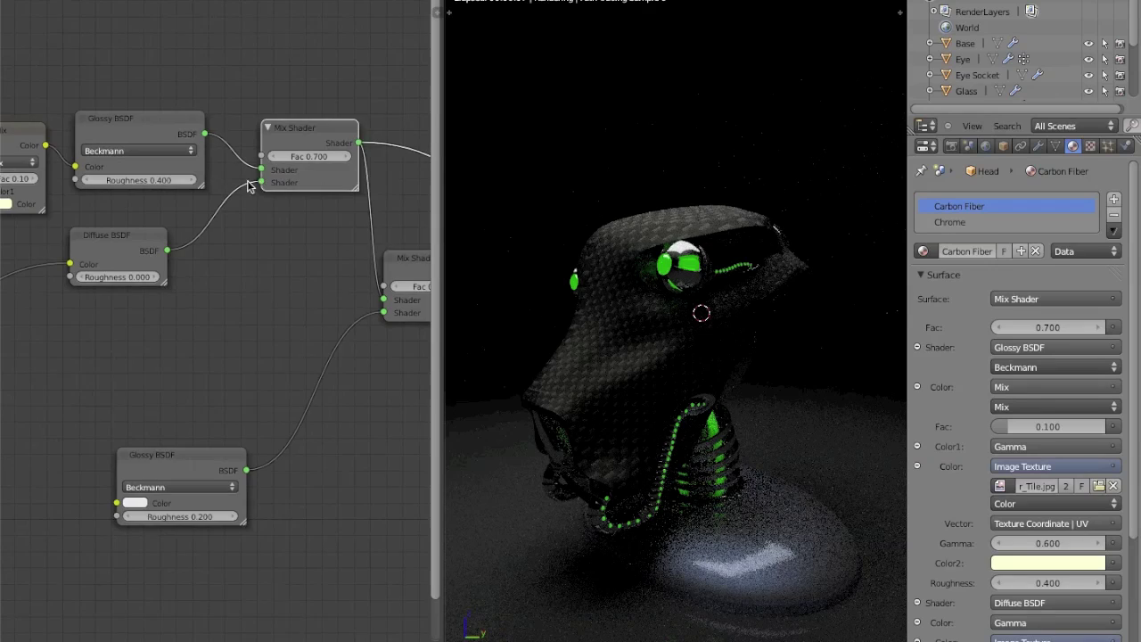
Shift the Gamma node slightly left and add a Bright/Contrast node above the upper Glossy BSDF.
{"action": "scroll", "coordinate": [259, 185], "scroll_direction": "down", "scroll_amount": 2}
{"action": "middle_click_drag", "start_coordinate": [194, 217], "coordinate": [288, 264]}
{"action": "middle_click_drag", "start_coordinate": [203, 269], "coordinate": [284, 226]}
{"action": "middle_click_drag", "start_coordinate": [171, 262], "coordinate": [225, 260]}
{"action": "left_click_drag", "start_coordinate": [172, 325], "coordinate": [155, 326]}
{"action": "middle_click_drag", "start_coordinate": [185, 133], "coordinate": [140, 147]}
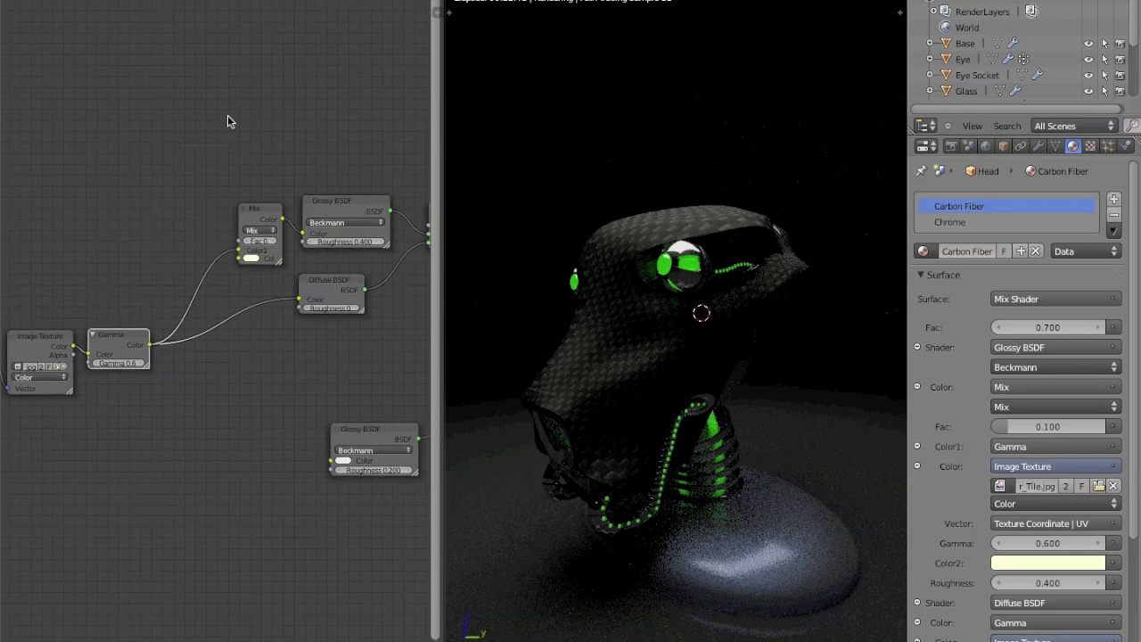
{"action": "key", "text": "shift+a"}
{"action": "mouse_move", "coordinate": [310, 92]}
{"action": "left_click", "coordinate": [352, 112]}
{"action": "middle_click_drag", "start_coordinate": [341, 117], "coordinate": [246, 142]}
{"action": "left_click_drag", "start_coordinate": [285, 107], "coordinate": [287, 100]}
Connect the Gamma output to the Bright/Contrast Color input and its output to the Material Output's Displacement.
{"action": "left_click_drag", "start_coordinate": [55, 369], "coordinate": [256, 127]}
{"action": "middle_click_drag", "start_coordinate": [256, 127], "coordinate": [63, 125]}
{"action": "left_click_drag", "start_coordinate": [62, 125], "coordinate": [233, 344]}
Set the Bright value of the Bright/Contrast node to -0.050.
{"action": "middle_click_drag", "start_coordinate": [104, 283], "coordinate": [286, 373]}
{"action": "scroll", "coordinate": [215, 315], "scroll_direction": "up", "scroll_amount": 5}
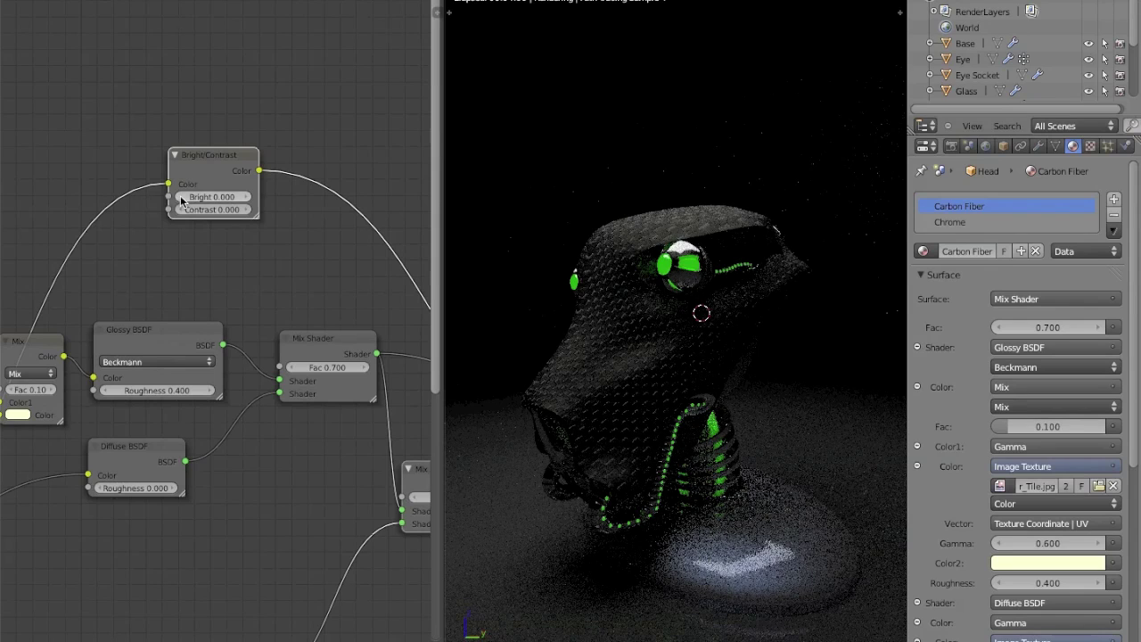
{"action": "left_click", "coordinate": [221, 197]}
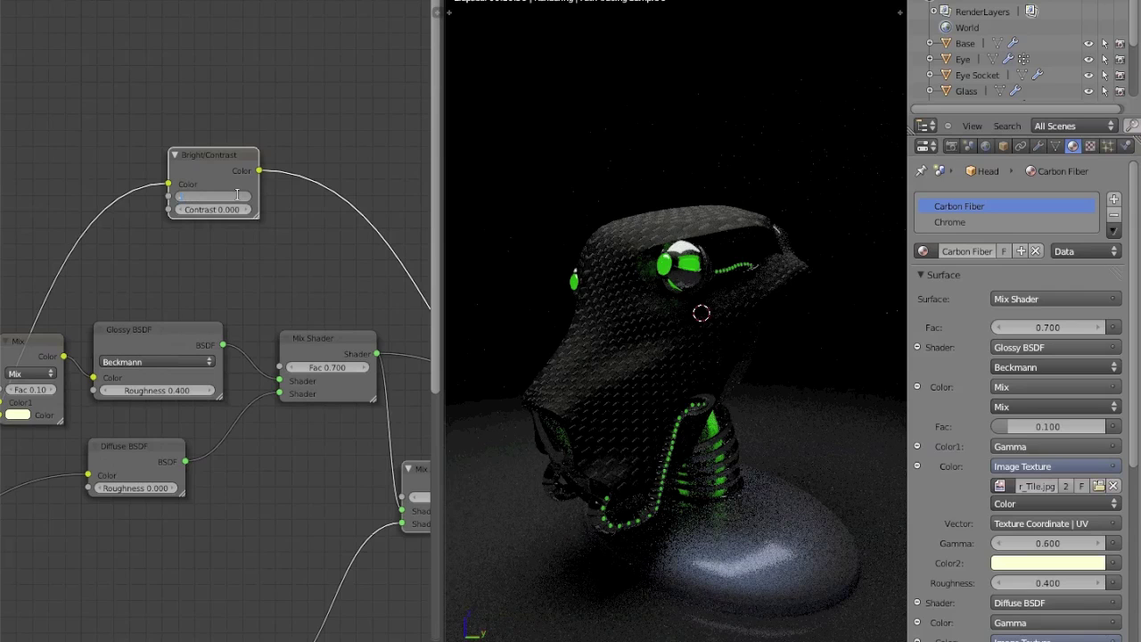
{"action": "type", "text": "-0.05"}
{"action": "key", "text": "Return"}
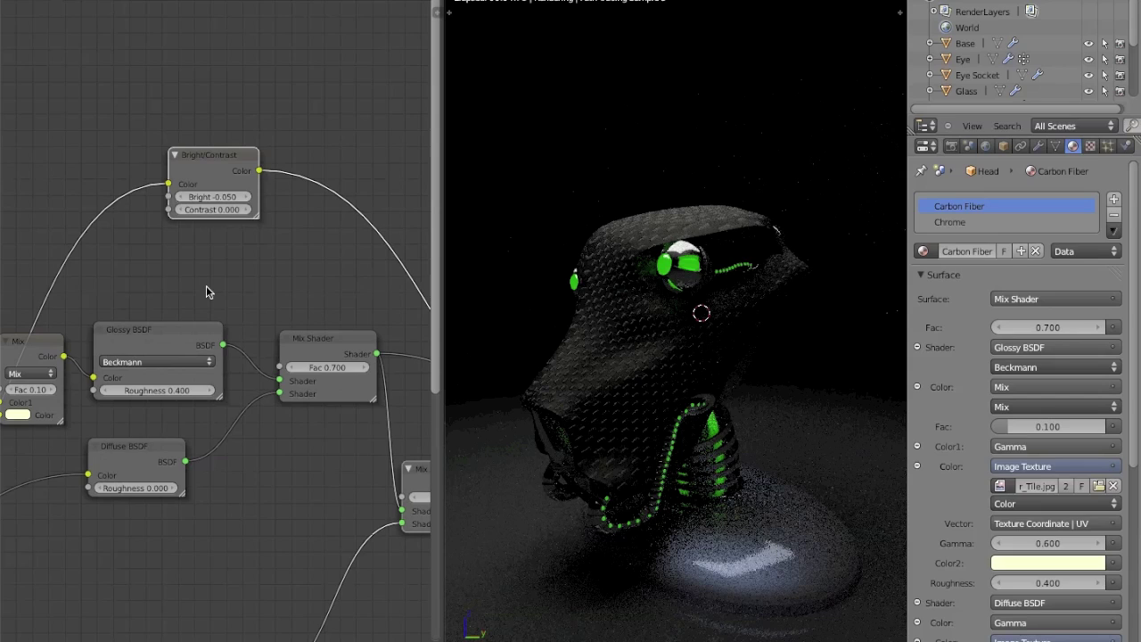
{"action": "scroll", "coordinate": [206, 285], "scroll_direction": "down", "scroll_amount": 8}
{"action": "middle_click_drag", "start_coordinate": [142, 377], "coordinate": [123, 312]}
{"action": "scroll", "coordinate": [180, 310], "scroll_direction": "down", "scroll_amount": 1}
{"action": "mouse_move", "coordinate": [157, 351]}
{"action": "middle_mouse_down"}
{"action": "mouse_move", "coordinate": [138, 341]}
{"action": "mouse_move", "coordinate": [327, 331]}
{"action": "mouse_move", "coordinate": [168, 345]}
{"action": "middle_mouse_up"}
{"action": "scroll", "coordinate": [180, 312], "scroll_direction": "up", "scroll_amount": 4}
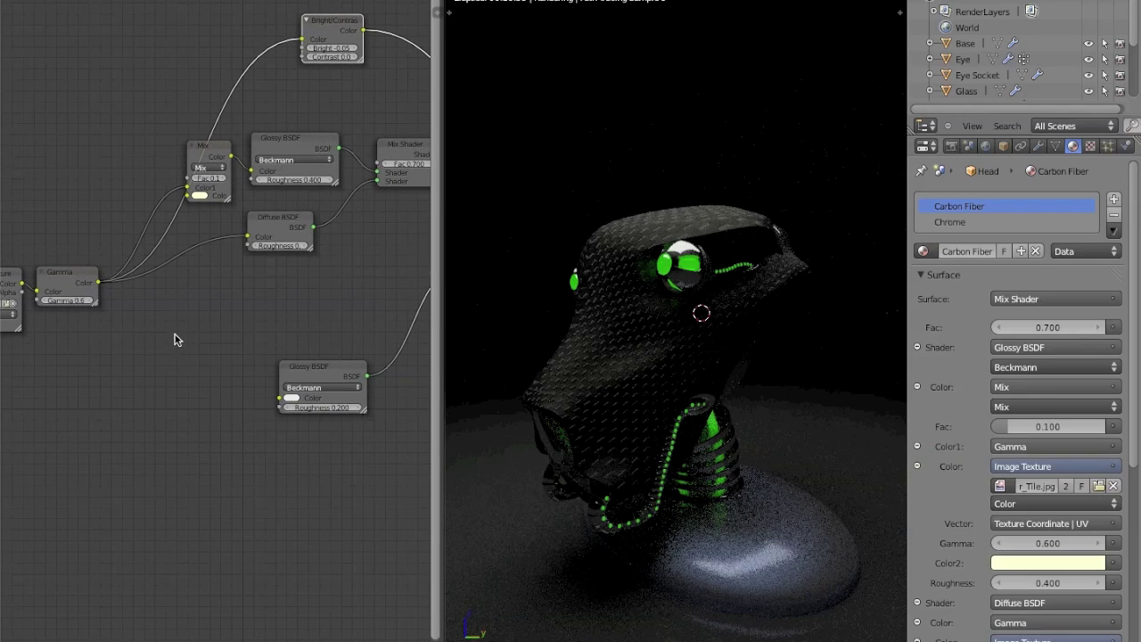
{"action": "key", "text": "shift+d"}
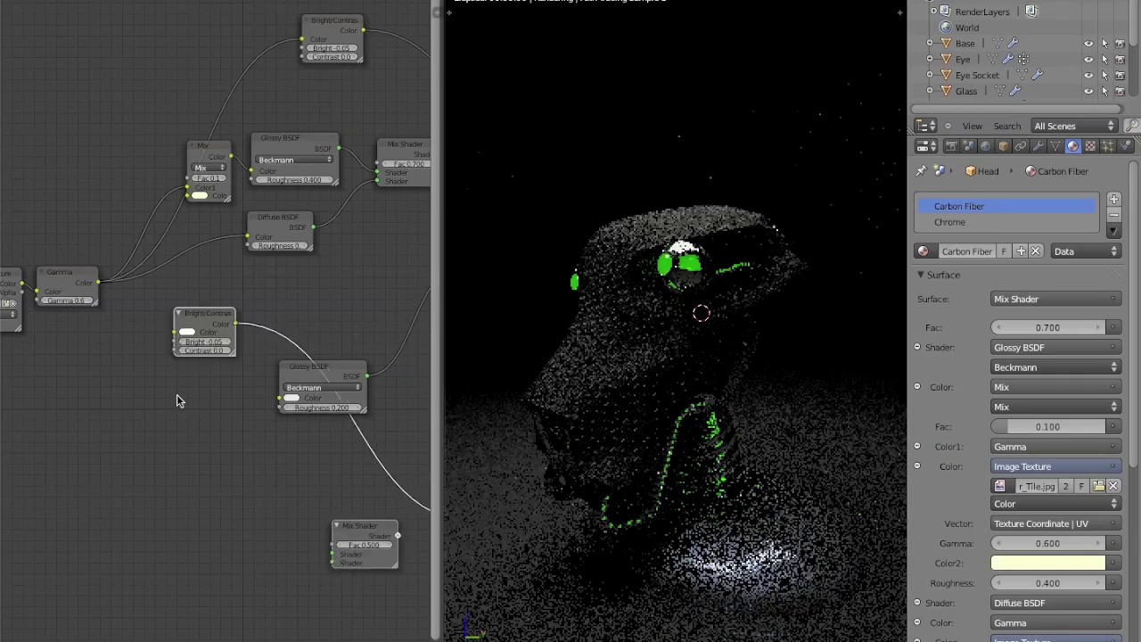
{"action": "right_click", "coordinate": [235, 301]}
{"action": "middle_click_drag", "start_coordinate": [239, 296], "coordinate": [111, 348]}
{"action": "key", "text": "ctrl+z"}
Duplicate the Bright/Contrast node, place the copy beside the lower Glossy BSDF and set its Bright to 0.200.
{"action": "middle_click_drag", "start_coordinate": [206, 123], "coordinate": [298, 58]}
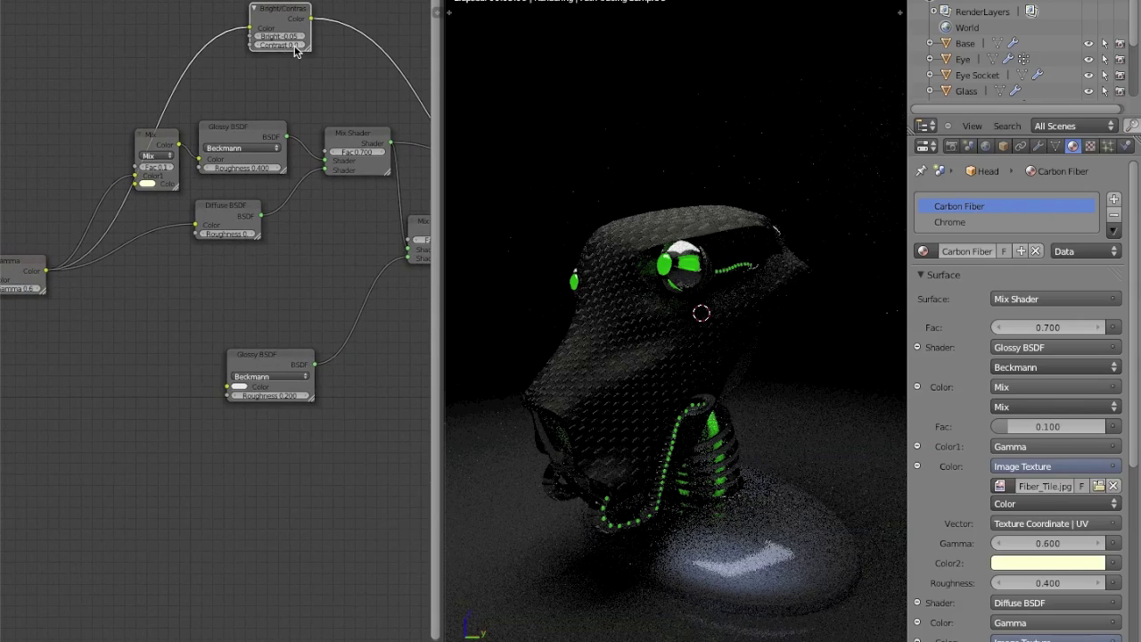
{"action": "key", "text": "shift+d"}
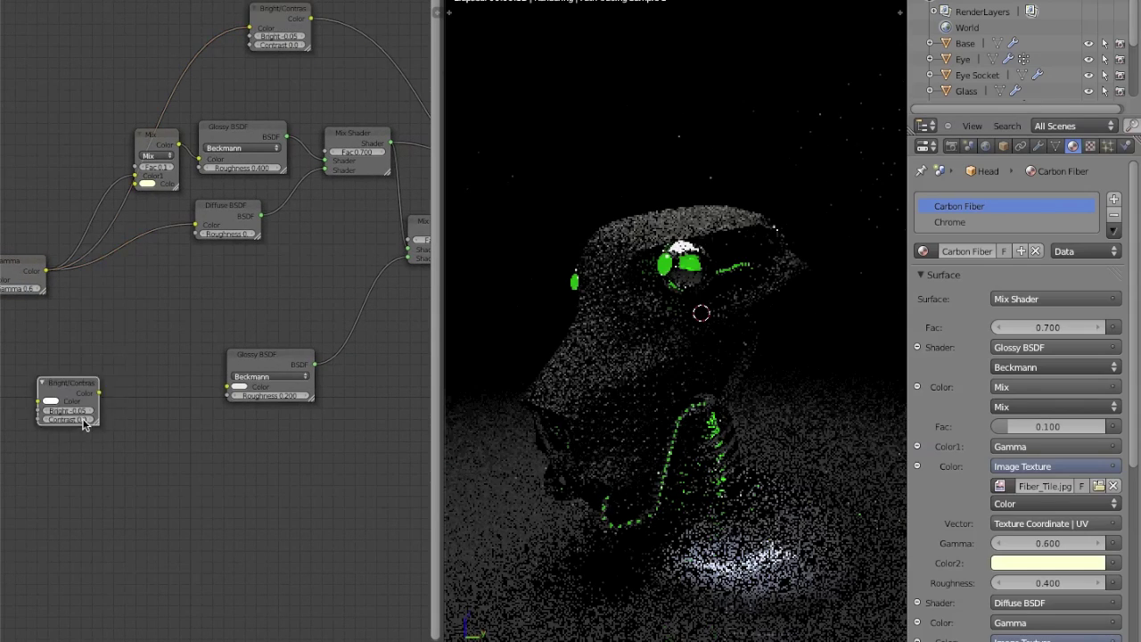
{"action": "left_click", "coordinate": [100, 383]}
{"action": "left_click", "coordinate": [90, 378]}
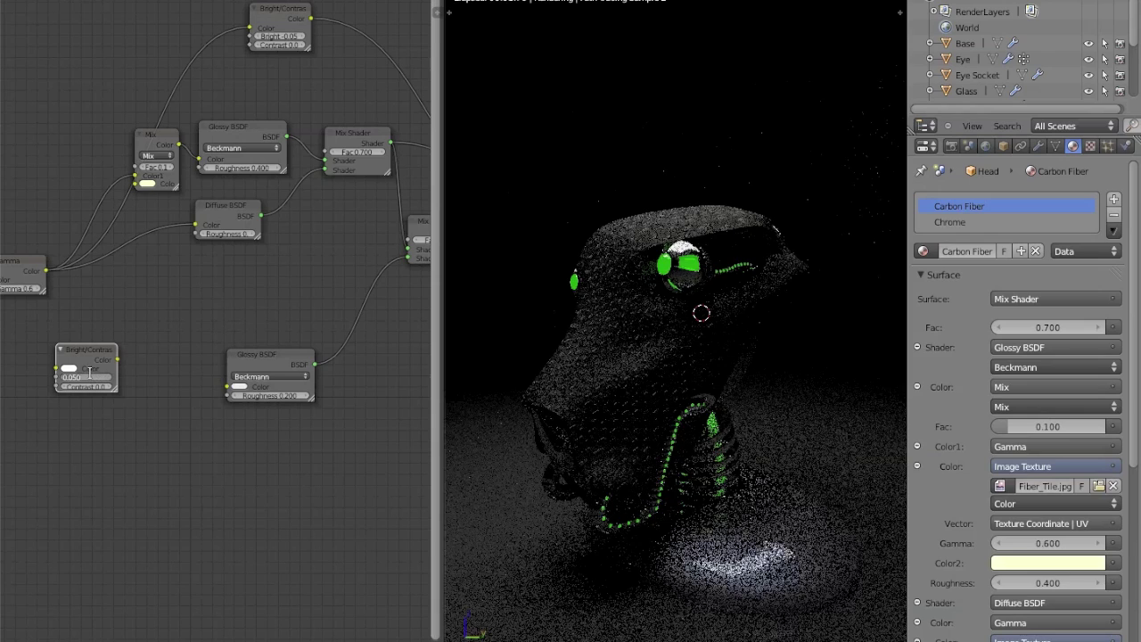
{"action": "type", "text": "0.2"}
{"action": "key", "text": "Return"}
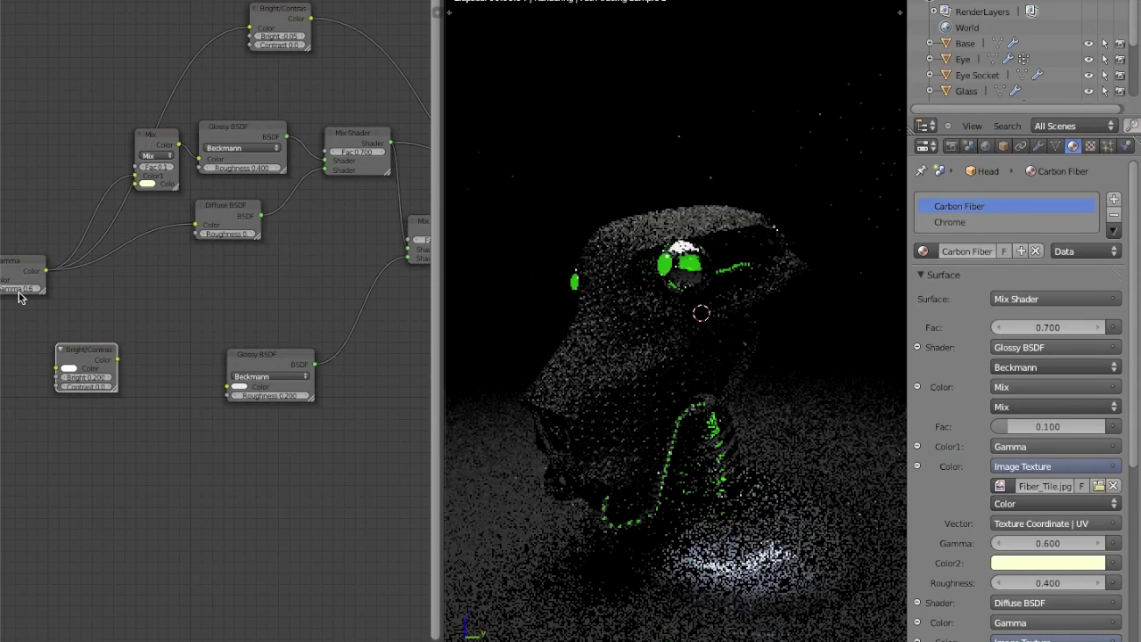
Connect the Gamma output to the new Bright/Contrast Color input and its output to the lower Glossy BSDF's Roughness.
{"action": "left_click_drag", "start_coordinate": [46, 270], "coordinate": [228, 396]}
{"action": "scroll", "coordinate": [240, 400], "scroll_direction": "up", "scroll_amount": 2}
{"action": "middle_click_drag", "start_coordinate": [150, 434], "coordinate": [222, 331]}
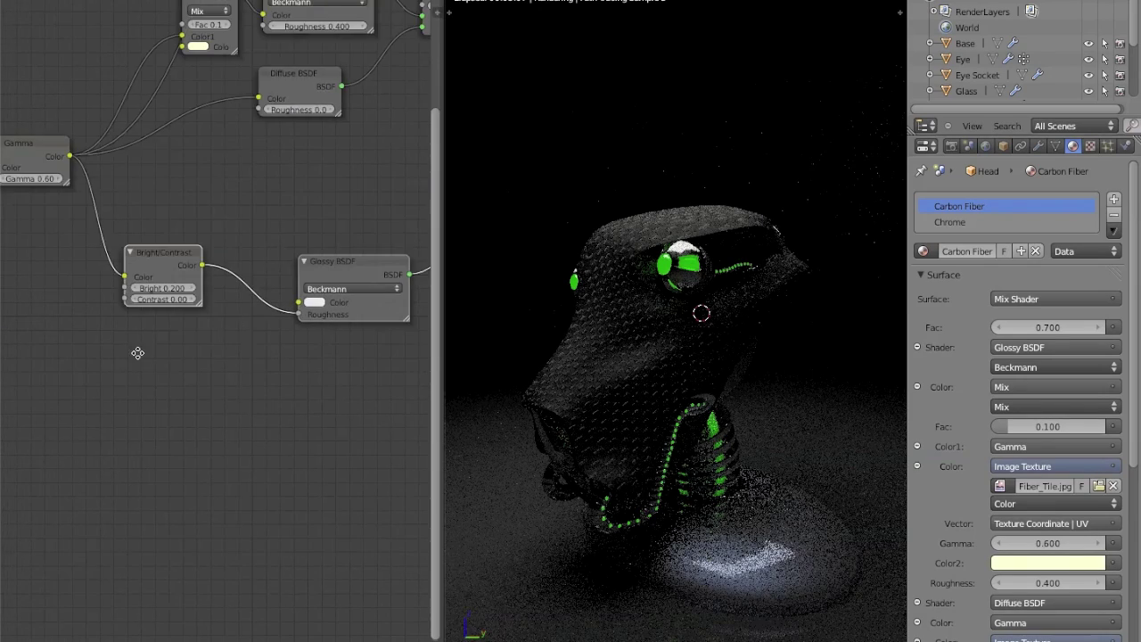
Add a Layer Weight node below the Gamma node with Blend 0.600 and connect its Facing output to the lower Bright/Contrast node's Contrast.
{"action": "middle_click_drag", "start_coordinate": [138, 353], "coordinate": [260, 351]}
{"action": "key", "text": "shift+a"}
{"action": "mouse_move", "coordinate": [130, 233]}
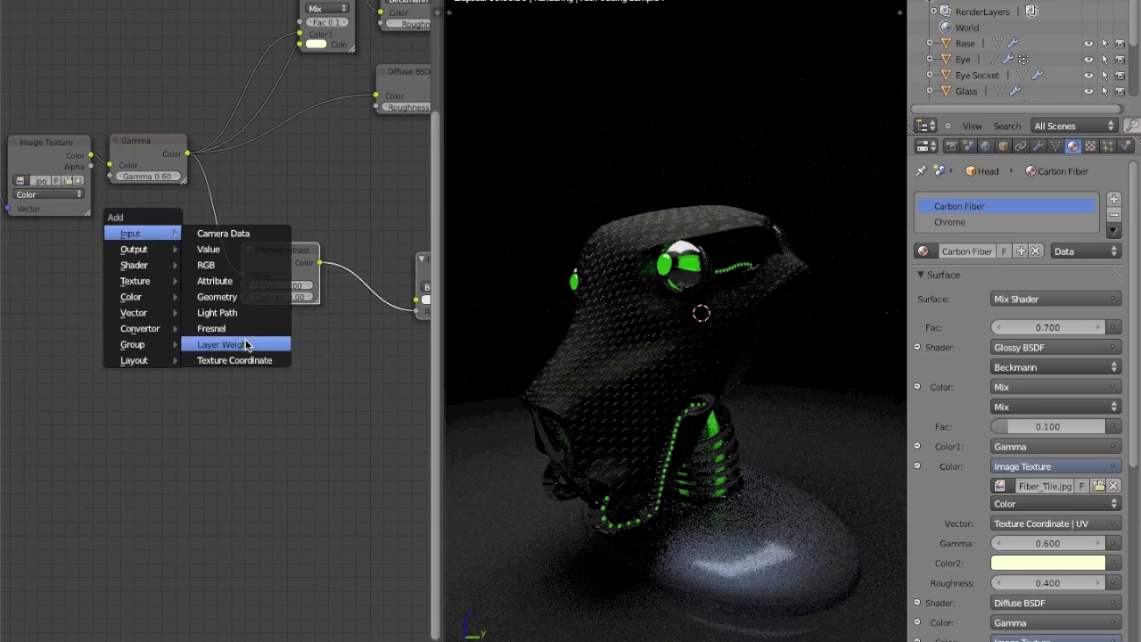
{"action": "left_click", "coordinate": [230, 344]}
{"action": "left_click", "coordinate": [171, 324]}
{"action": "left_click", "coordinate": [224, 354]}
{"action": "left_click_drag", "start_coordinate": [148, 307], "coordinate": [50, 284]}
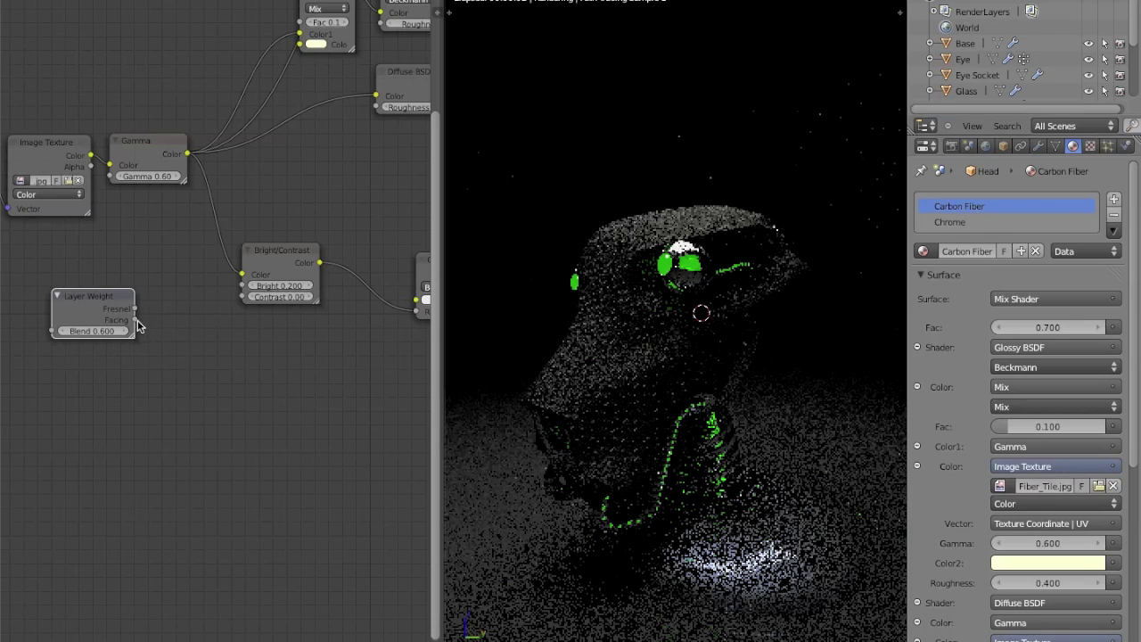
{"action": "left_click_drag", "start_coordinate": [134, 319], "coordinate": [237, 298]}
Connect the lower Mix Shader's output to the Material Output's Surface input.
{"action": "middle_click_drag", "start_coordinate": [262, 357], "coordinate": [167, 358]}
{"action": "middle_click_drag", "start_coordinate": [240, 329], "coordinate": [1, 353]}
{"action": "middle_click_drag", "start_coordinate": [177, 316], "coordinate": [37, 430]}
{"action": "middle_click_drag", "start_coordinate": [231, 241], "coordinate": [270, 313]}
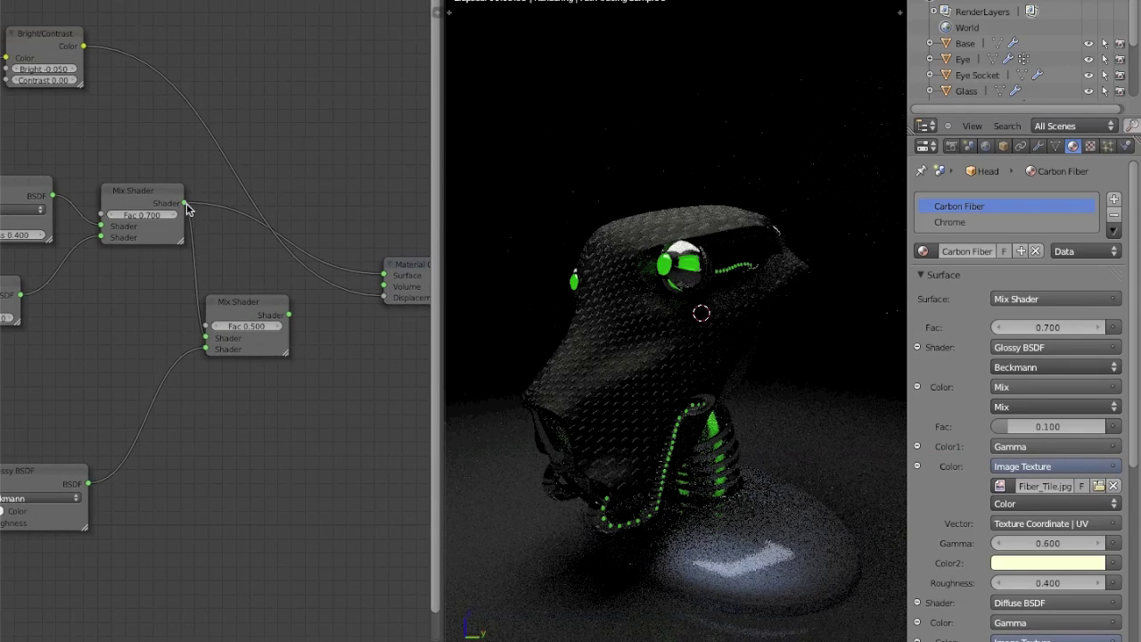
{"action": "left_click_drag", "start_coordinate": [286, 314], "coordinate": [279, 290]}
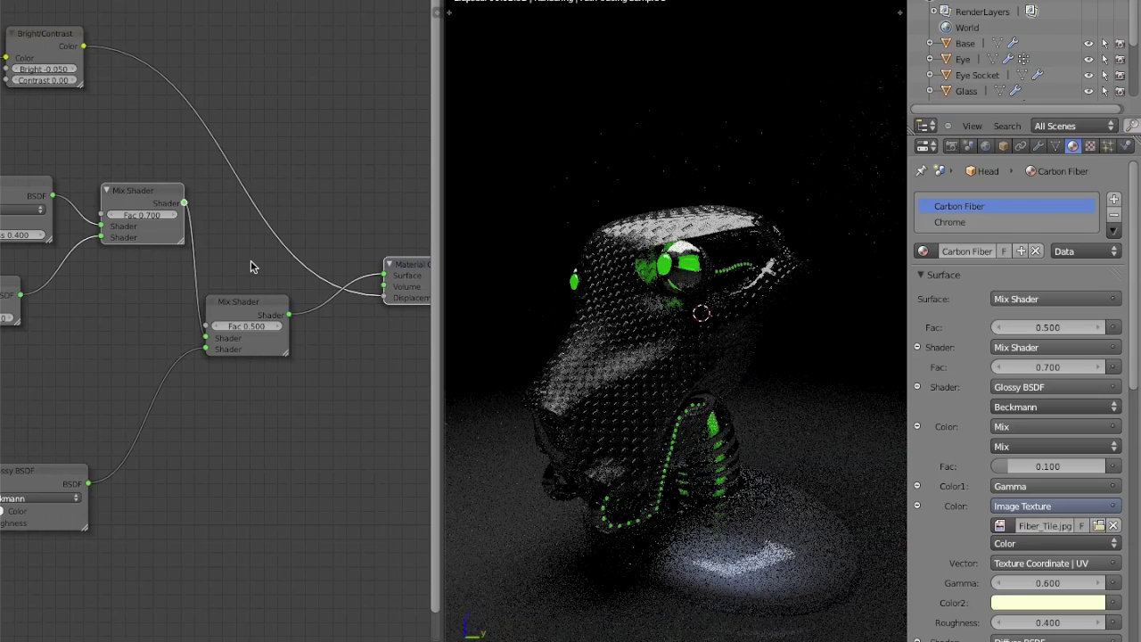
Set the lower Glossy BSDF's color to a warm white of R 1.000, G 0.983, B 0.933.
{"action": "middle_click_drag", "start_coordinate": [205, 329], "coordinate": [294, 201]}
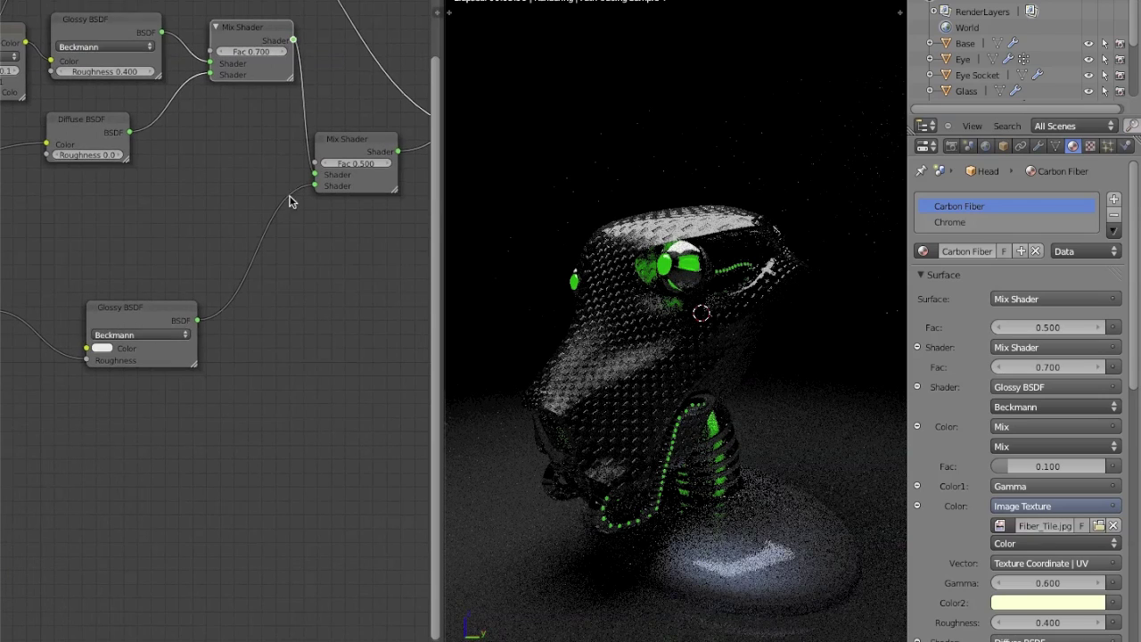
{"action": "left_click", "coordinate": [104, 350]}
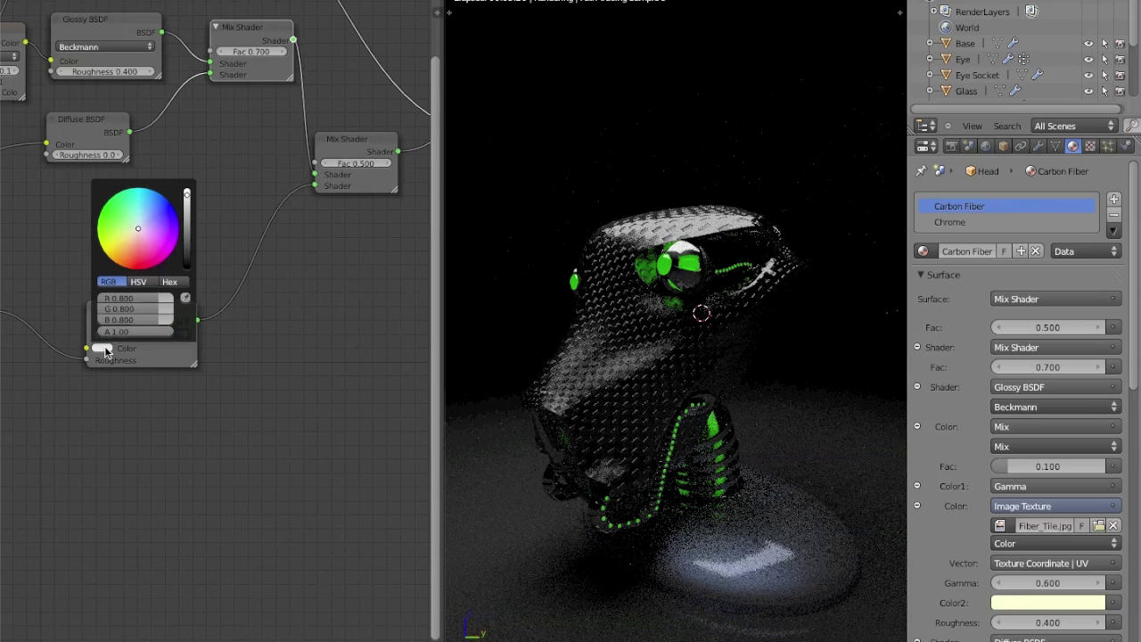
{"action": "left_click", "coordinate": [132, 230]}
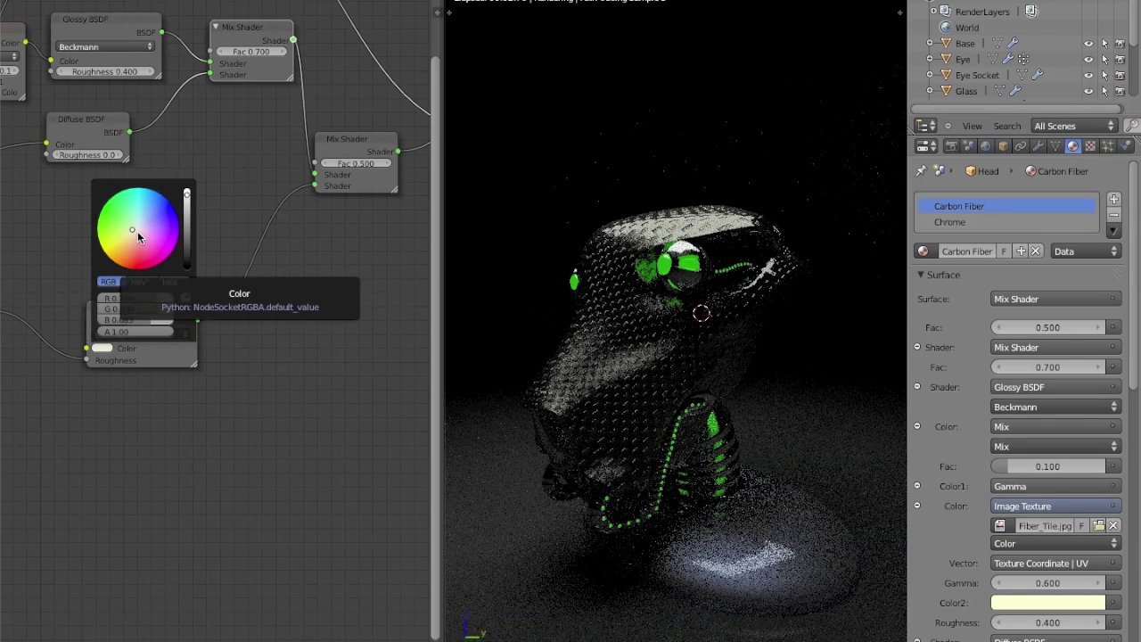
{"action": "left_click", "coordinate": [136, 231]}
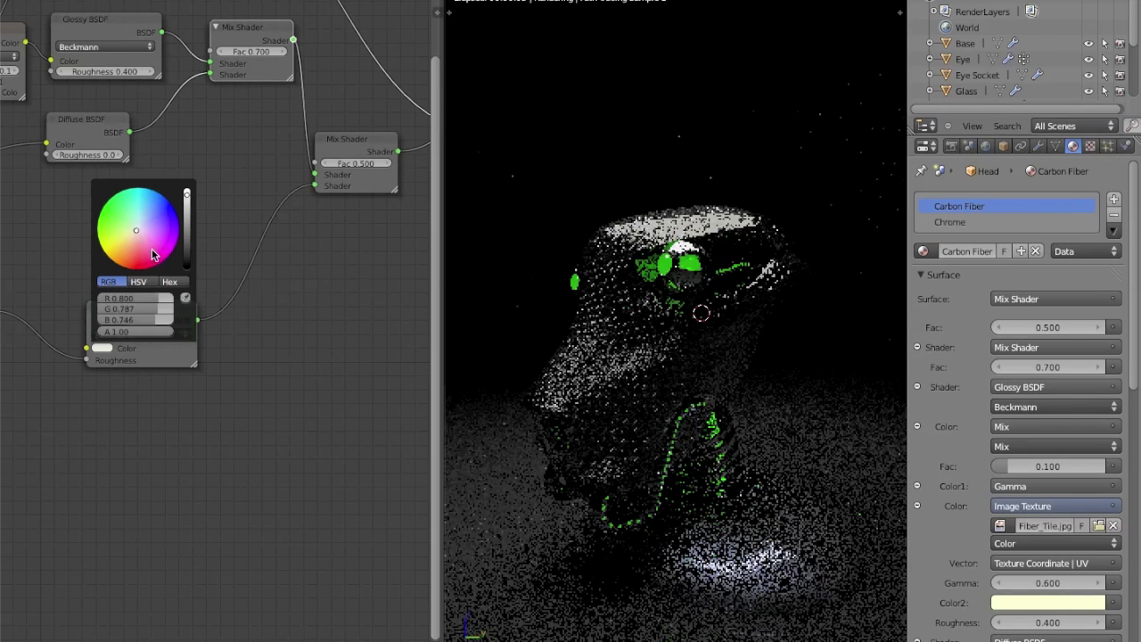
{"action": "left_click_drag", "start_coordinate": [186, 193], "coordinate": [183, 170]}
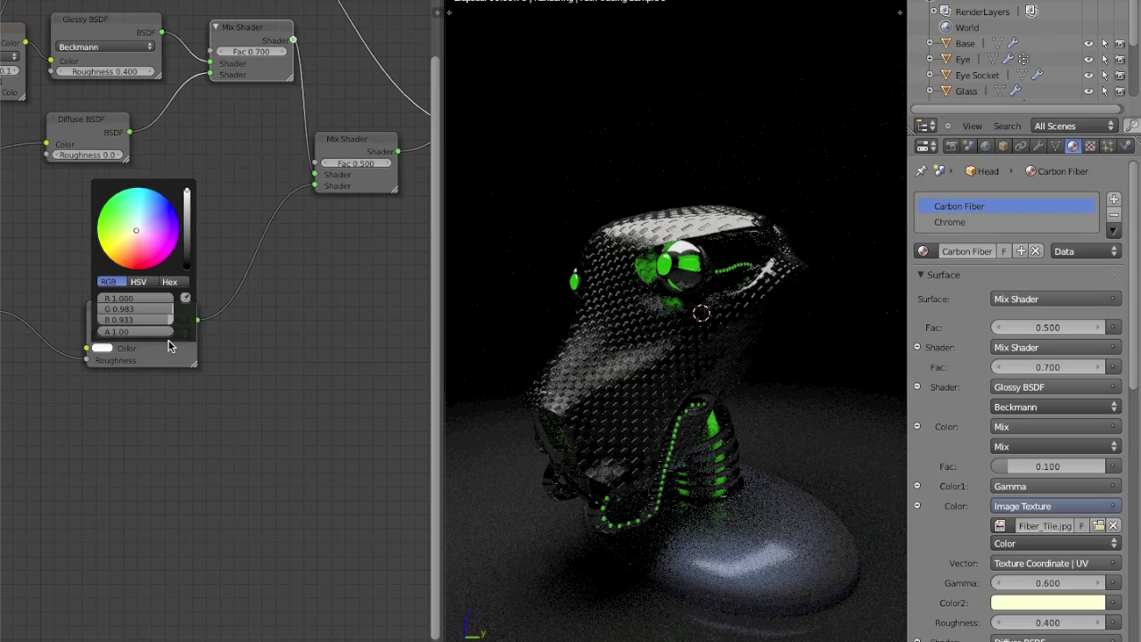
Move the Material Output and the lower Mix Shader farther right to make room for more nodes.
{"action": "scroll", "coordinate": [233, 307], "scroll_direction": "up", "scroll_amount": 1}
{"action": "middle_click_drag", "start_coordinate": [250, 305], "coordinate": [98, 412]}
{"action": "scroll", "coordinate": [184, 315], "scroll_direction": "down", "scroll_amount": 5}
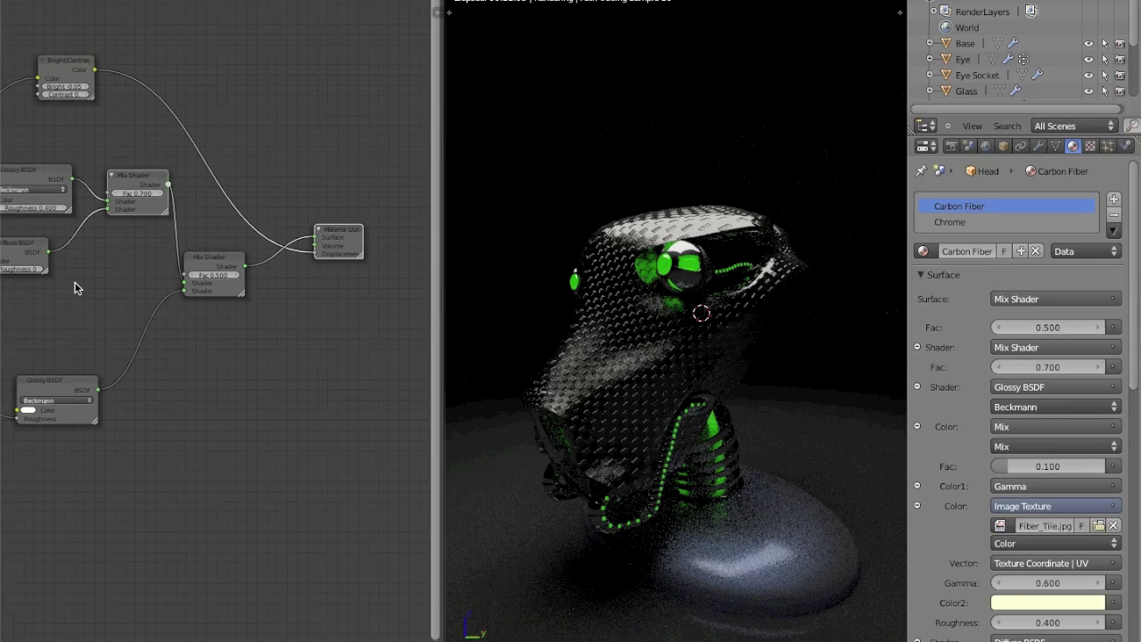
{"action": "left_click_drag", "start_coordinate": [326, 231], "coordinate": [372, 215]}
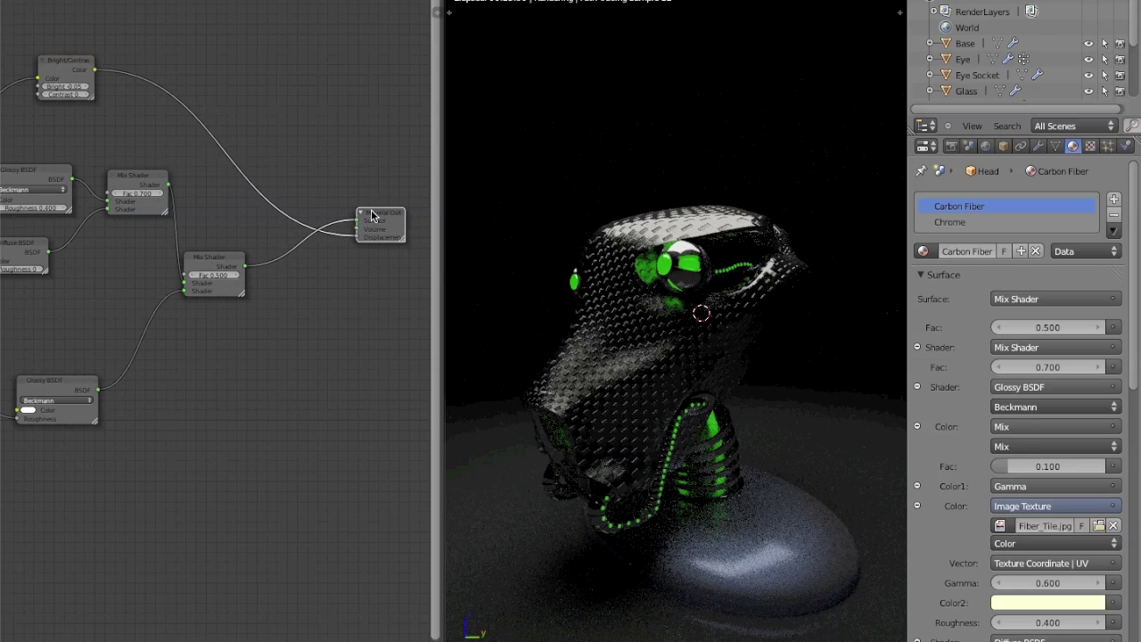
{"action": "left_click_drag", "start_coordinate": [203, 249], "coordinate": [339, 223]}
{"action": "middle_click_drag", "start_coordinate": [338, 223], "coordinate": [257, 261]}
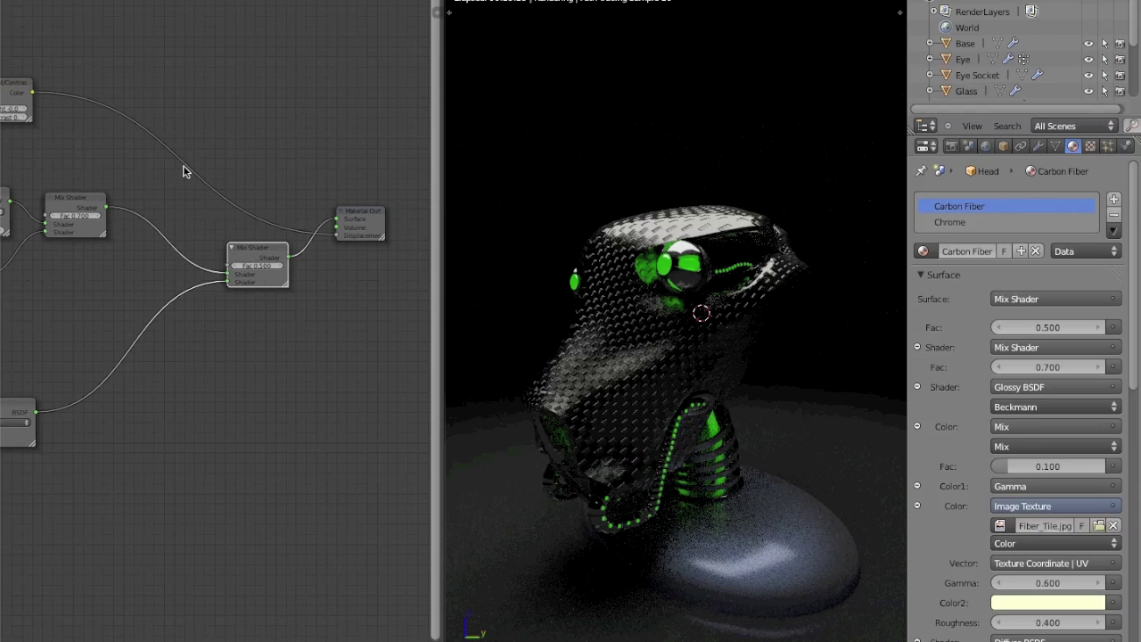
Add a Fresnel node with IOR 1.300 above the upper Mix Shader and connect it to the final Mix Shader's Fac.
{"action": "key", "text": "shift+a"}
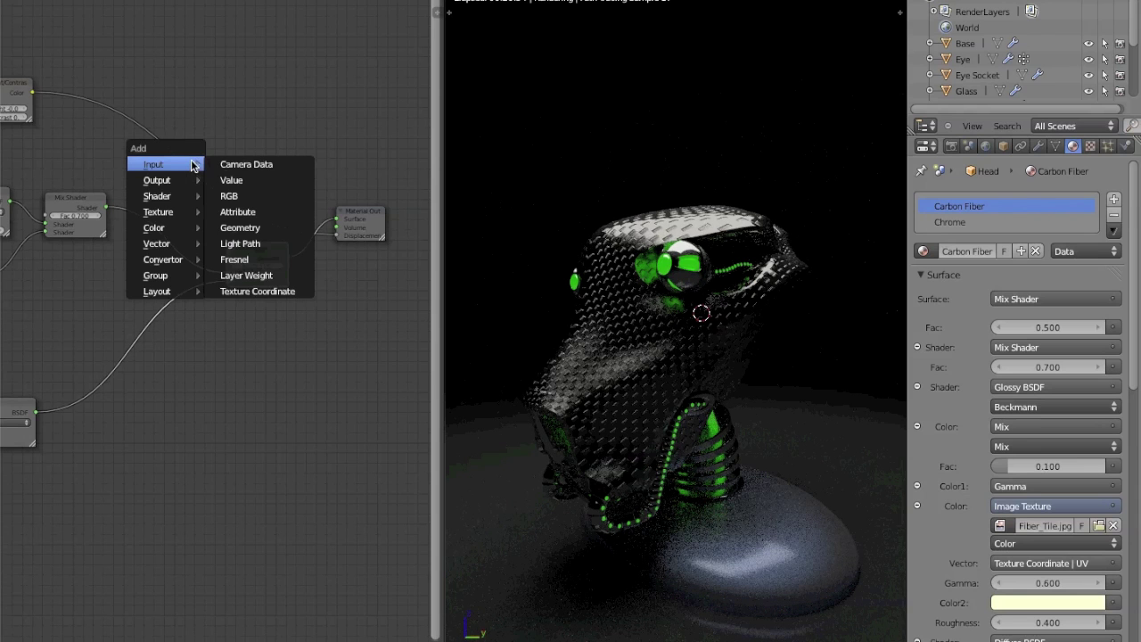
{"action": "left_click", "coordinate": [258, 258]}
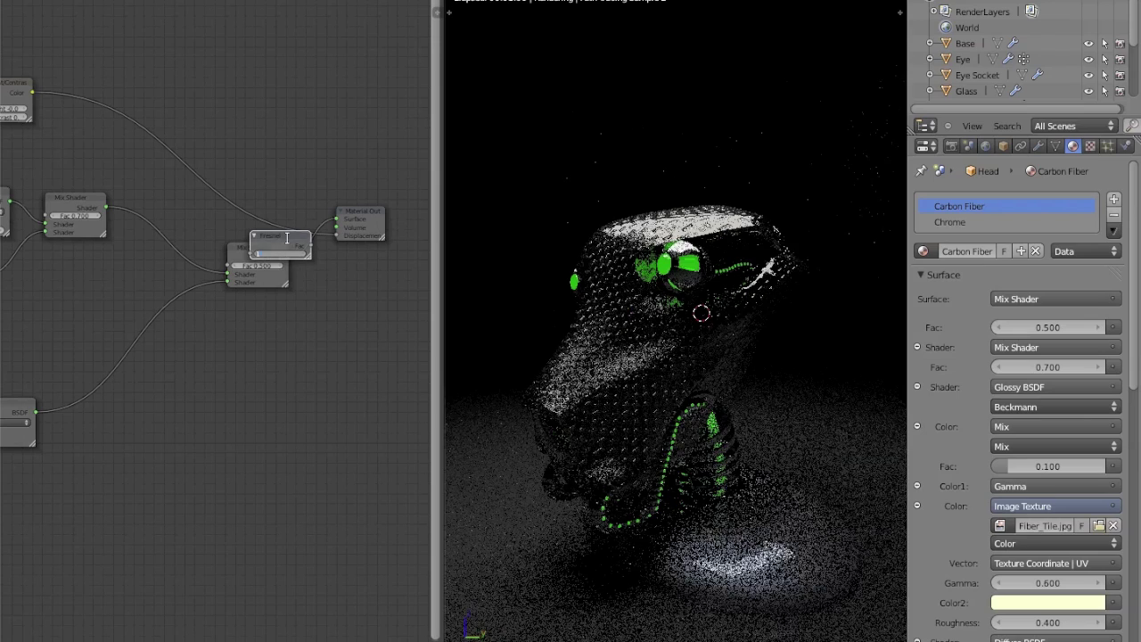
{"action": "key", "text": "Return"}
{"action": "left_click_drag", "start_coordinate": [260, 224], "coordinate": [86, 159]}
{"action": "left_click_drag", "start_coordinate": [144, 185], "coordinate": [230, 265]}
{"action": "scroll", "coordinate": [230, 264], "scroll_direction": "up", "scroll_amount": 3}
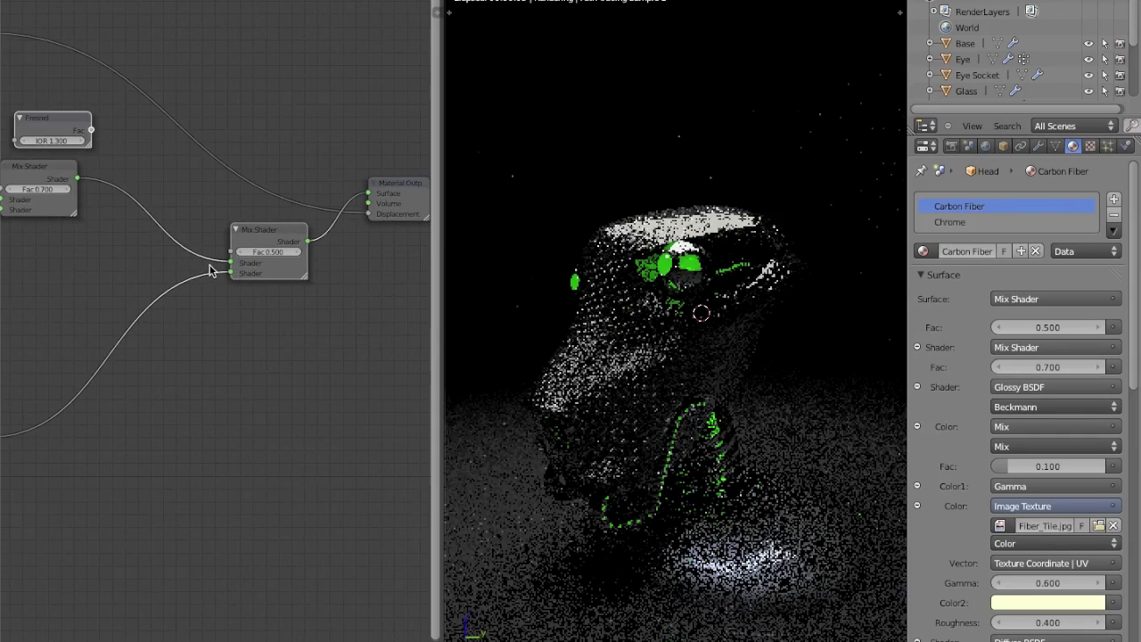
{"action": "middle_click_drag", "start_coordinate": [205, 273], "coordinate": [369, 387]}
{"action": "left_click_drag", "start_coordinate": [255, 244], "coordinate": [395, 365]}
{"action": "middle_click_drag", "start_coordinate": [360, 338], "coordinate": [291, 354]}
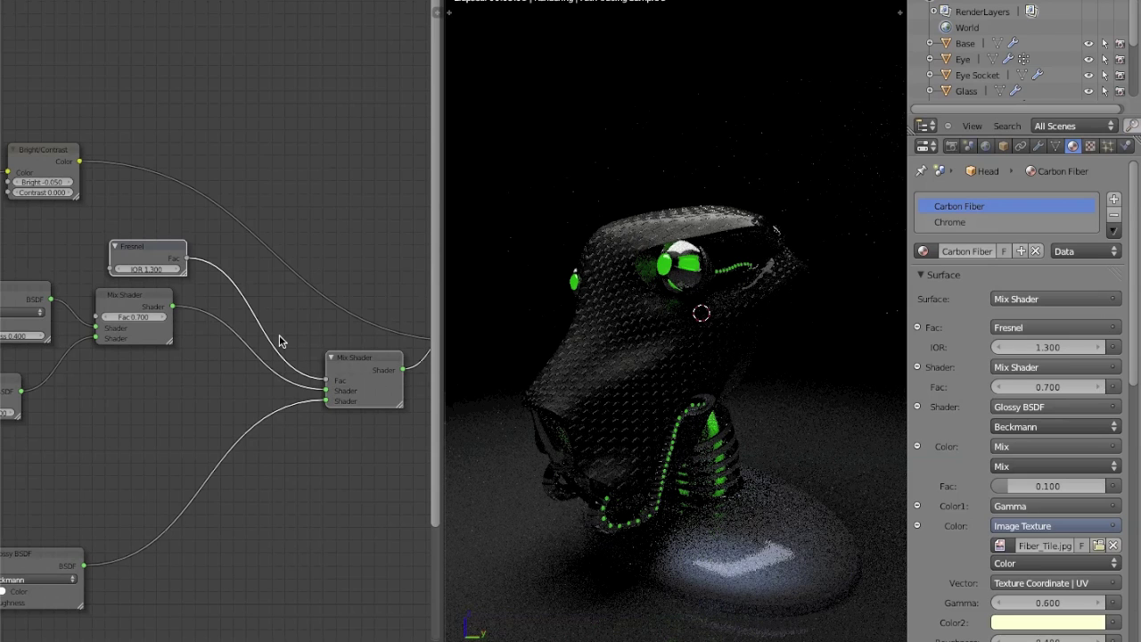
Add a Value node set to 0.05 above the Fresnel node, and shift the Material Output up and to the right.
{"action": "key", "text": "shift+a"}
{"action": "mouse_move", "coordinate": [229, 135]}
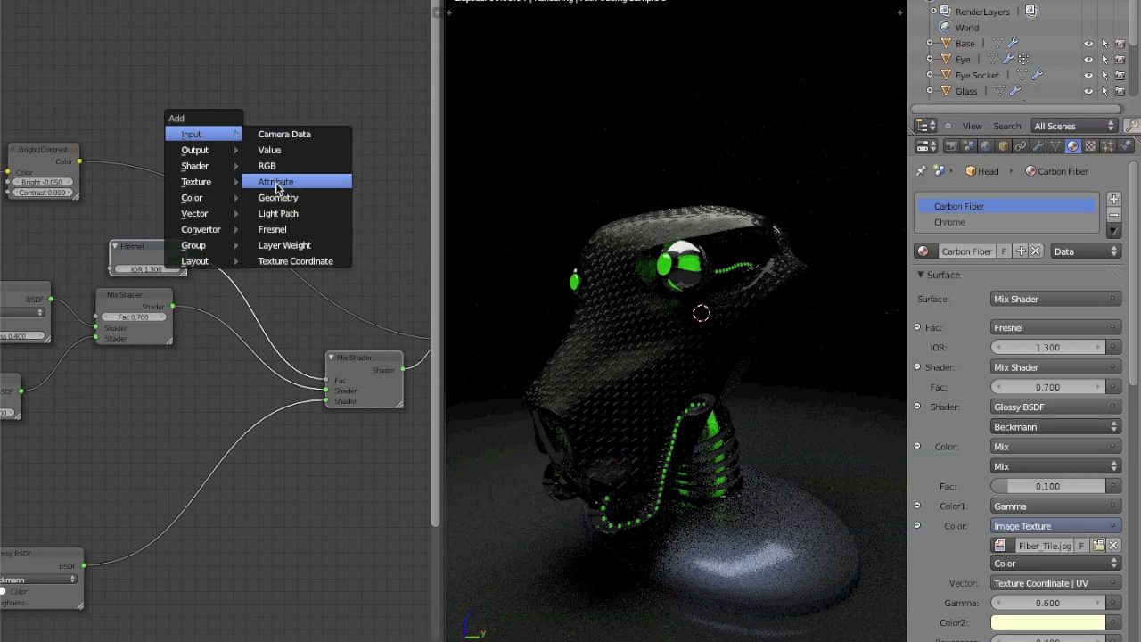
{"action": "left_click", "coordinate": [292, 151]}
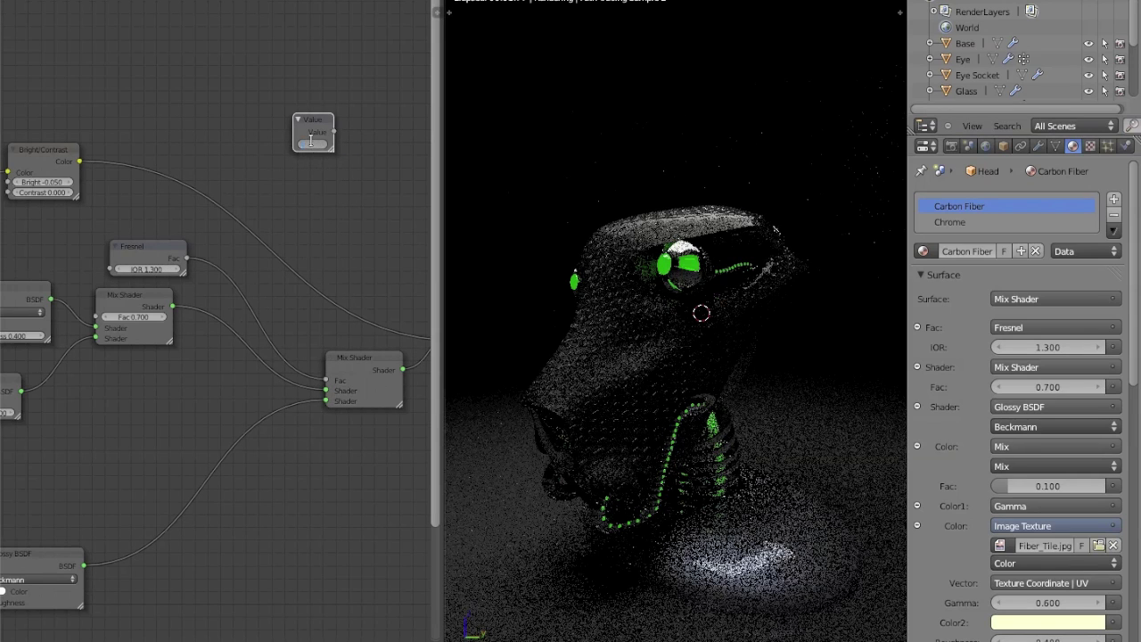
{"action": "left_click", "coordinate": [311, 142]}
{"action": "type", "text": "0.05"}
{"action": "key", "text": "Return"}
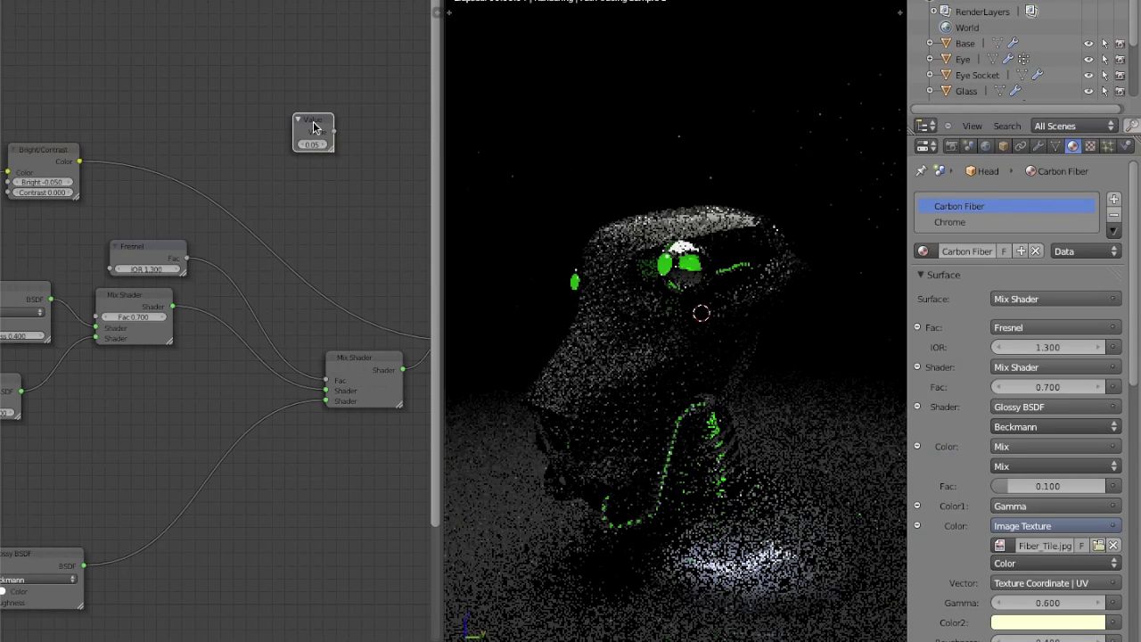
{"action": "left_click_drag", "start_coordinate": [317, 122], "coordinate": [161, 205]}
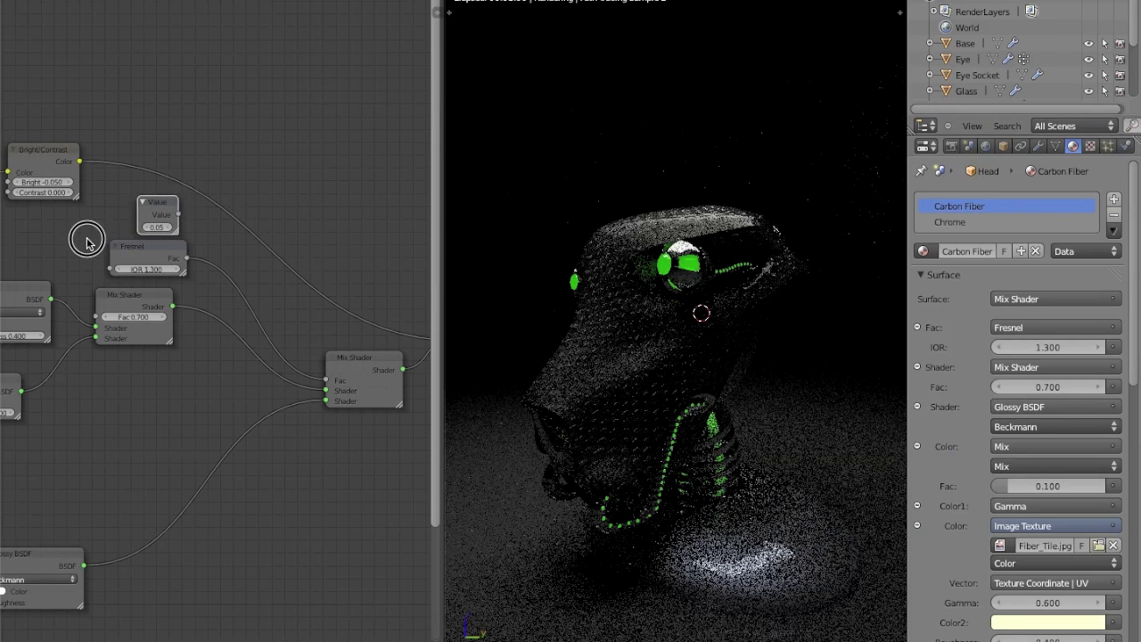
{"action": "middle_click_drag", "start_coordinate": [207, 207], "coordinate": [59, 194]}
{"action": "left_click_drag", "start_coordinate": [337, 306], "coordinate": [449, 204]}
{"action": "middle_click_drag", "start_coordinate": [120, 247], "coordinate": [239, 260]}
Add a Math node set to Add beside the Fresnel node and connect the Value and Fresnel outputs to its inputs.
{"action": "key", "text": "shift+a"}
{"action": "mouse_move", "coordinate": [253, 150]}
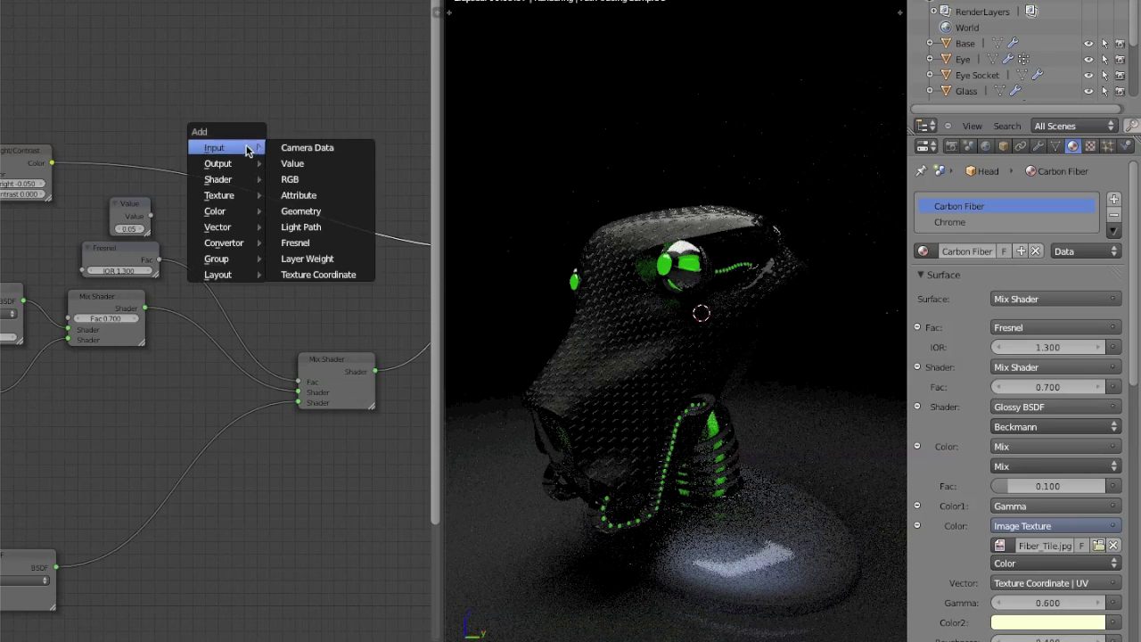
{"action": "mouse_move", "coordinate": [234, 242]}
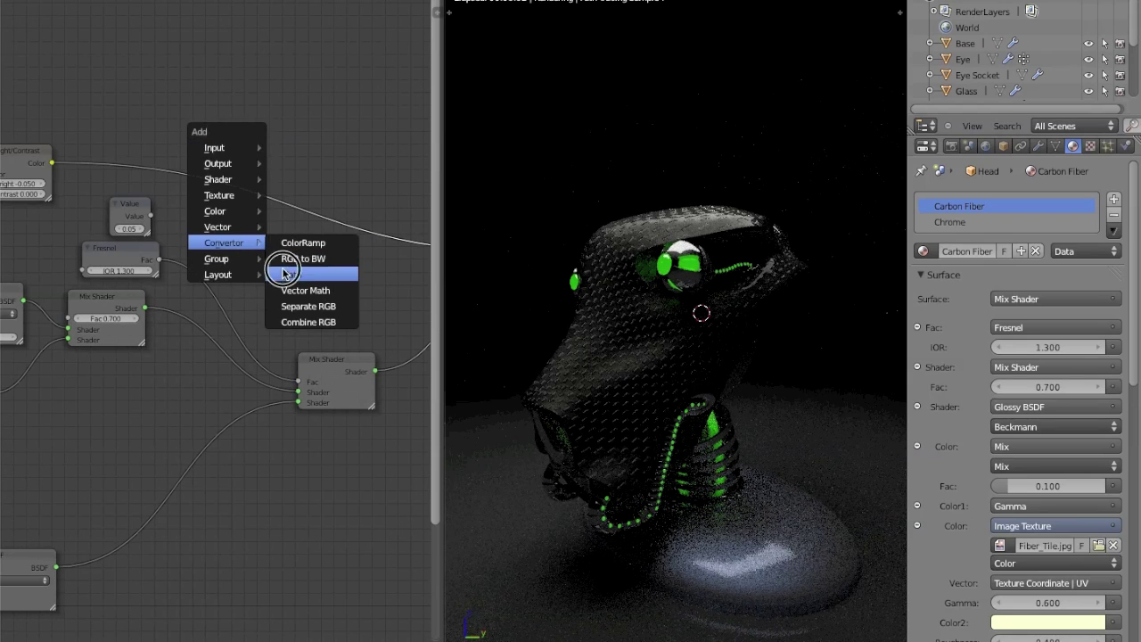
{"action": "left_click", "coordinate": [291, 273]}
{"action": "left_click", "coordinate": [208, 212]}
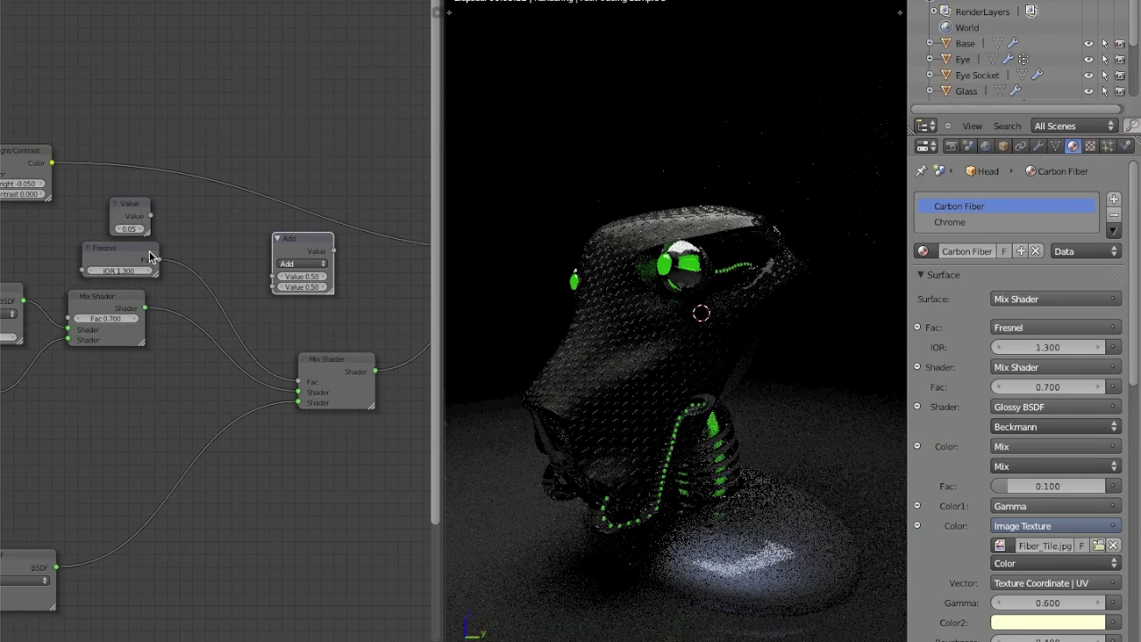
{"action": "left_click_drag", "start_coordinate": [160, 260], "coordinate": [273, 287]}
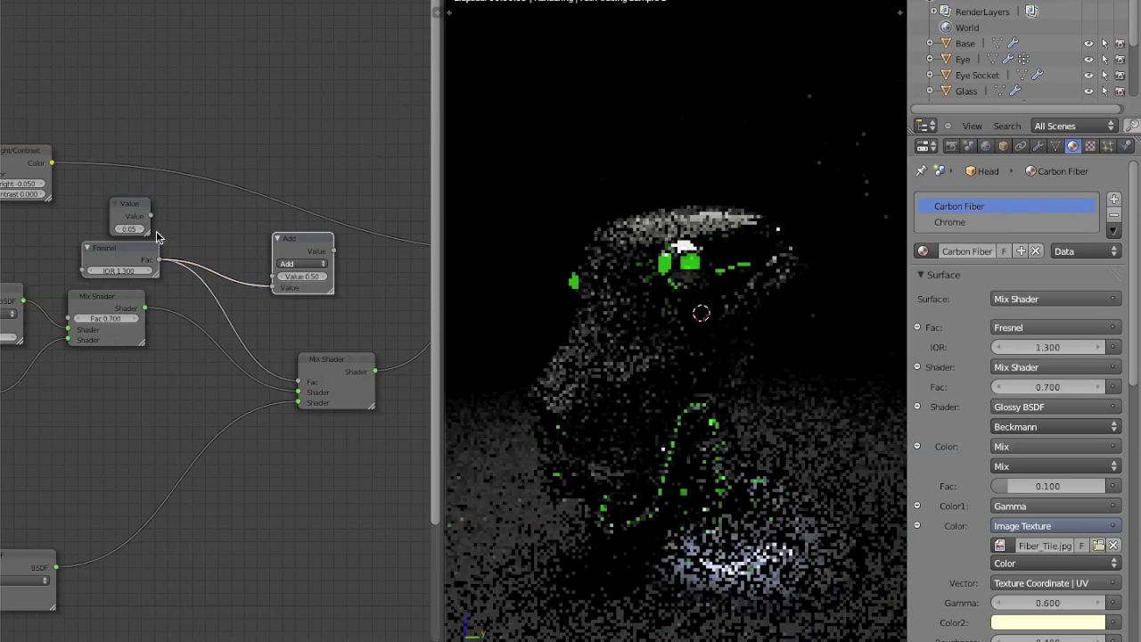
{"action": "left_click_drag", "start_coordinate": [150, 215], "coordinate": [272, 287]}
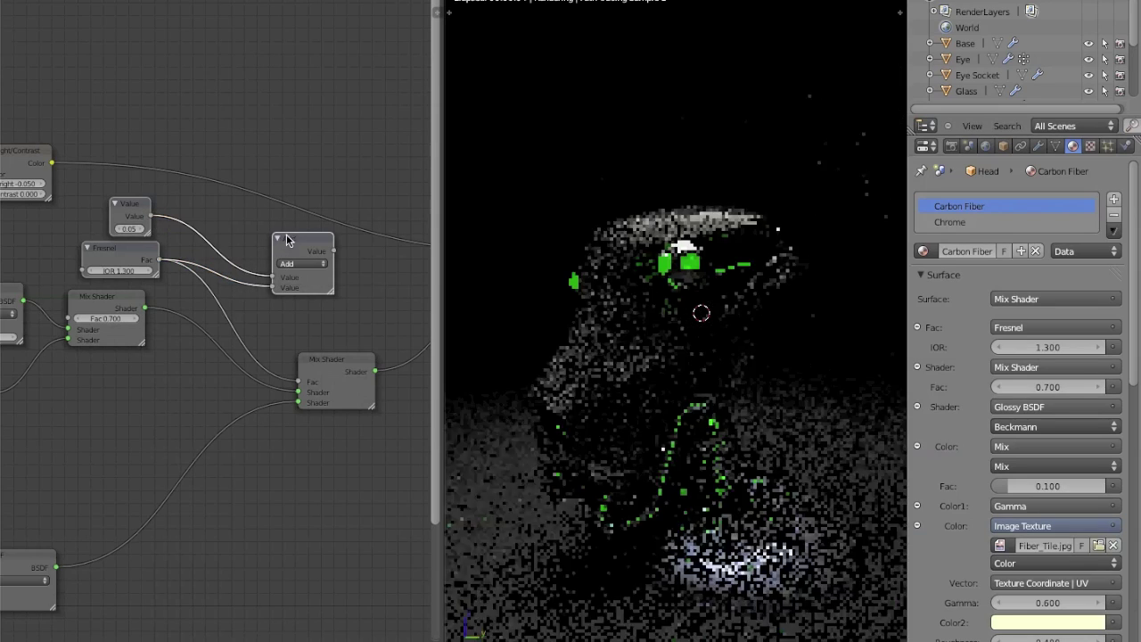
{"action": "left_click_drag", "start_coordinate": [232, 217], "coordinate": [159, 208]}
Duplicate the Add math node, place the copy to its right and switch its operation to Divide.
{"action": "key", "text": "shift+a"}
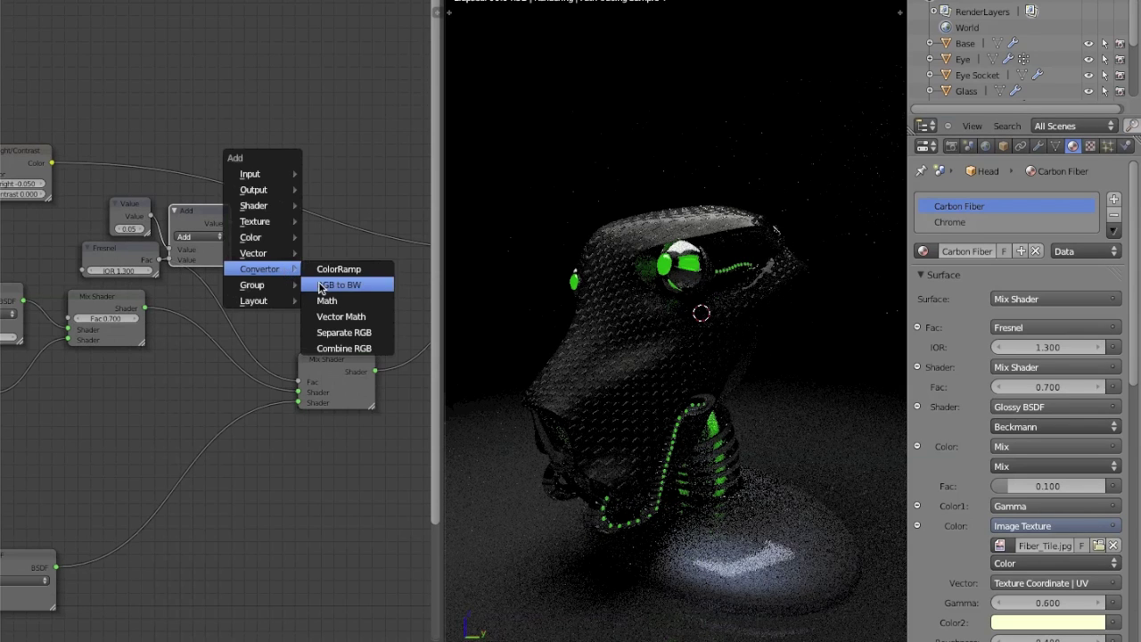
{"action": "key", "text": "shift+d"}
{"action": "left_click", "coordinate": [290, 259]}
{"action": "left_click", "coordinate": [290, 259]}
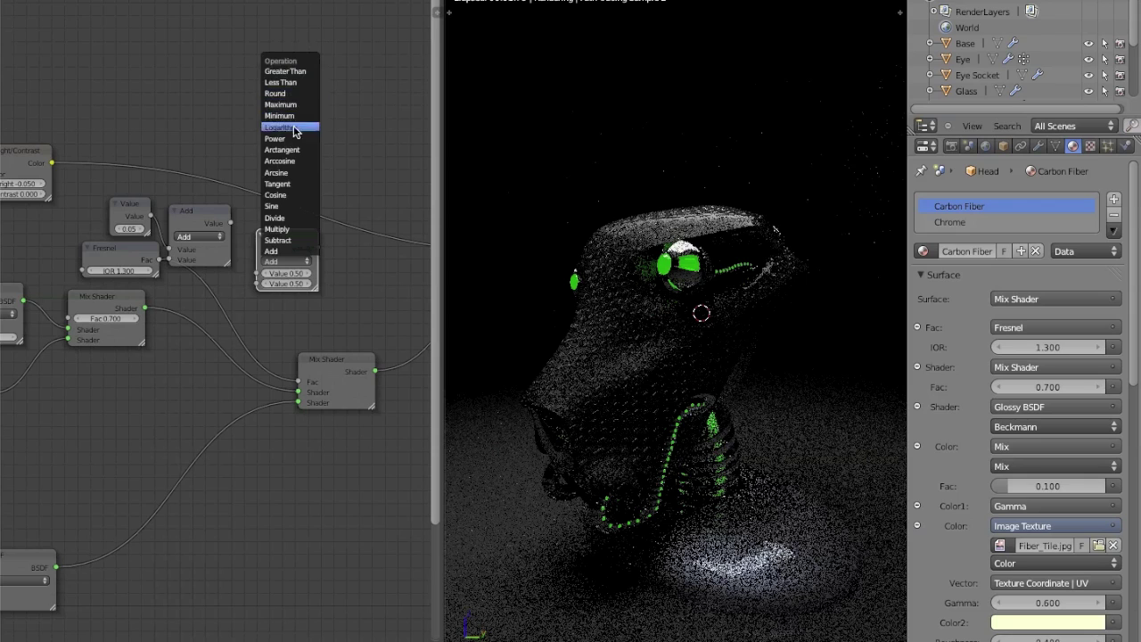
{"action": "left_click", "coordinate": [290, 219]}
Connect the Add output to the Divide node's first value, set its second value to 2.00 and move it next to Add.
{"action": "left_click_drag", "start_coordinate": [249, 267], "coordinate": [258, 272]}
{"action": "left_click", "coordinate": [290, 283]}
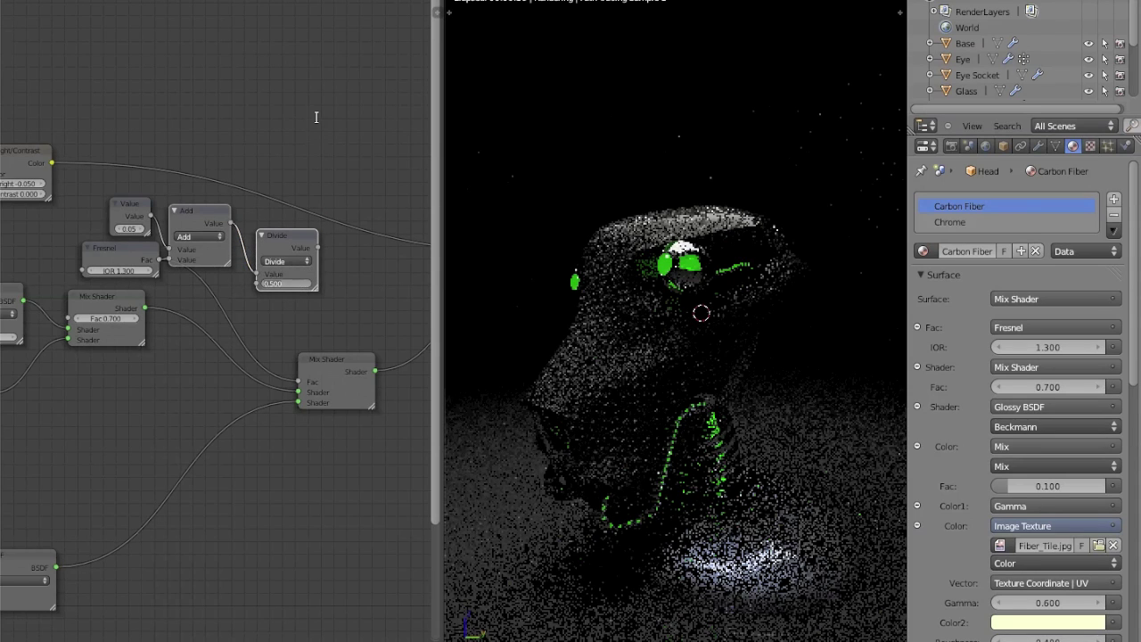
{"action": "type", "text": "2"}
{"action": "key", "text": "Return"}
{"action": "mouse_move", "coordinate": [286, 235]}
{"action": "left_mouse_down"}
{"action": "mouse_move", "coordinate": [265, 221]}
{"action": "mouse_move", "coordinate": [275, 226]}
{"action": "left_mouse_up"}
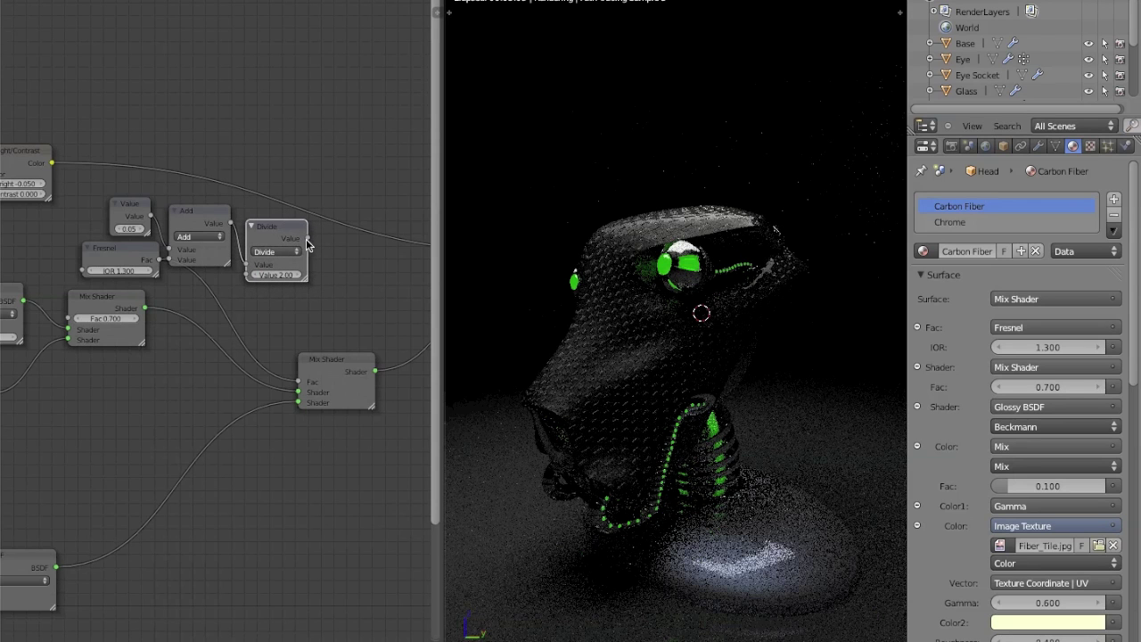
{"action": "left_click_drag", "start_coordinate": [304, 271], "coordinate": [290, 330]}
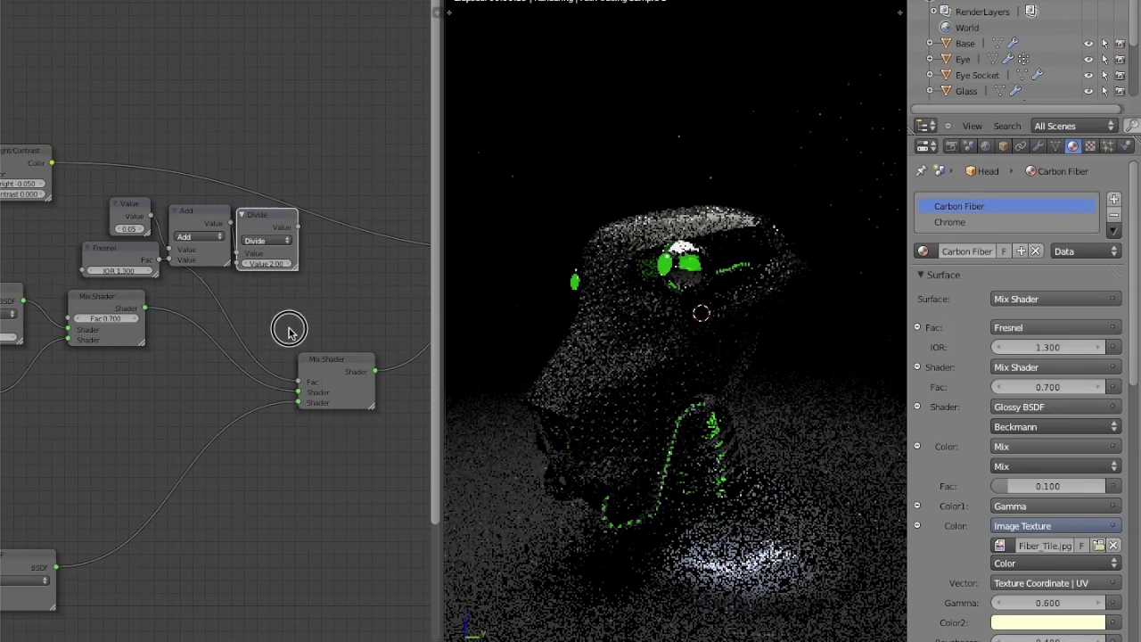
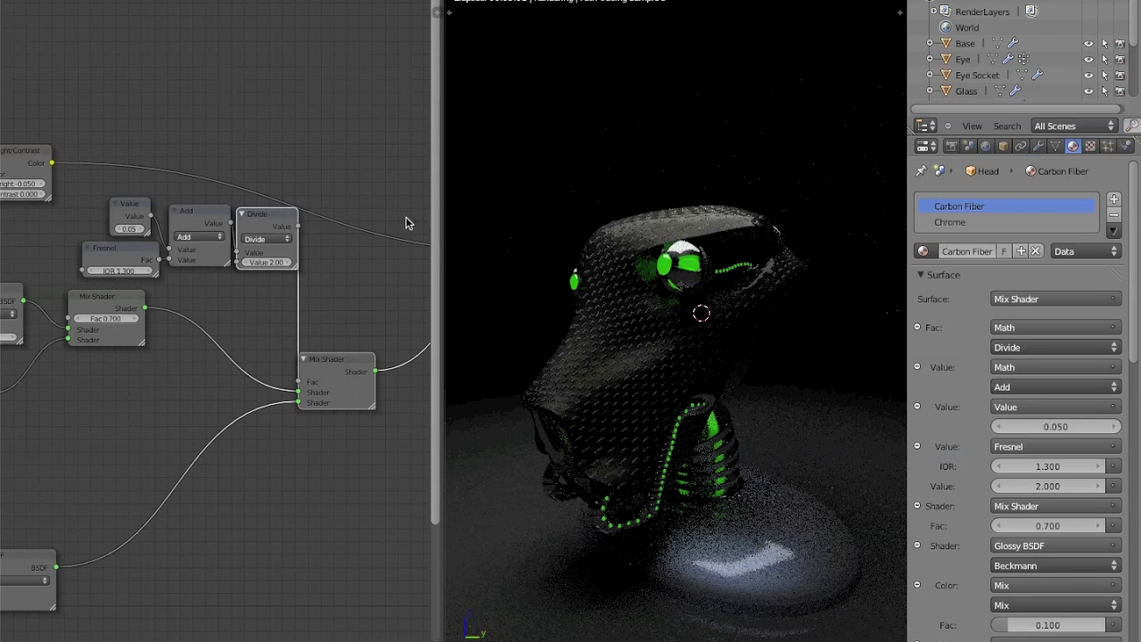
Widen the Value node above the Fresnel node and raise its value to 0.250.
{"action": "middle_click_drag", "start_coordinate": [610, 294], "coordinate": [754, 340]}
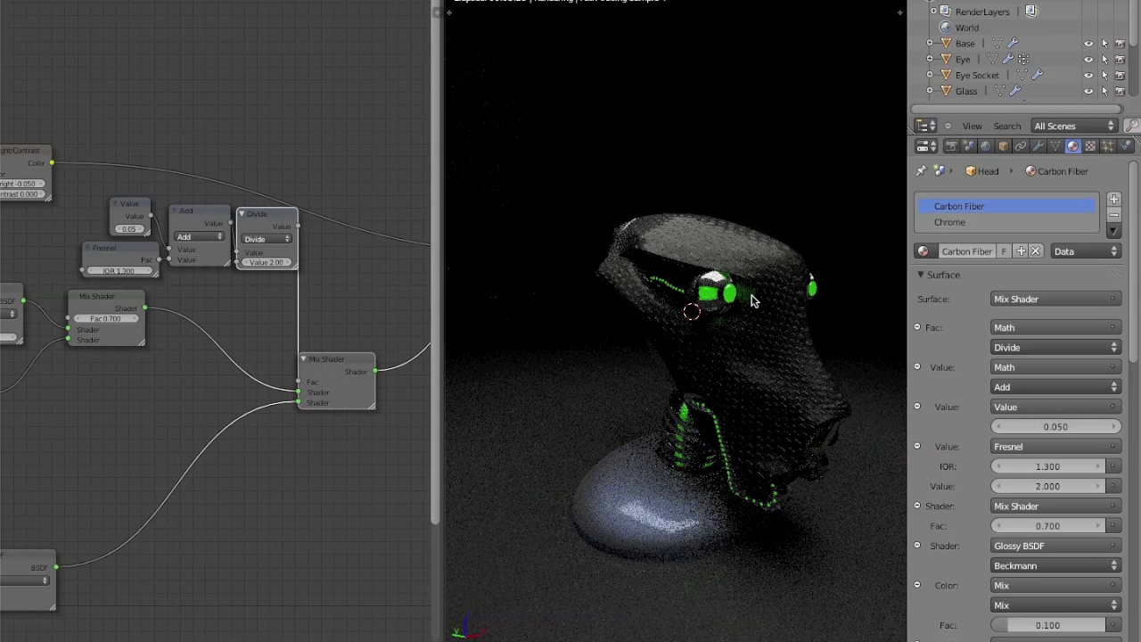
{"action": "left_click", "coordinate": [138, 230]}
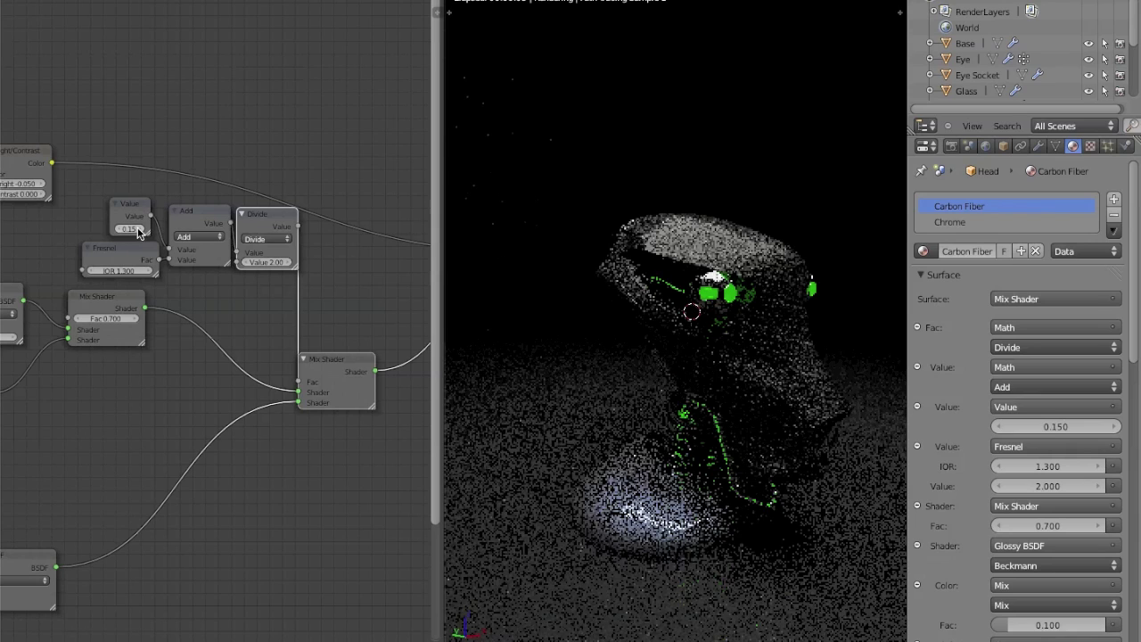
{"action": "left_click_drag", "start_coordinate": [130, 202], "coordinate": [157, 230]}
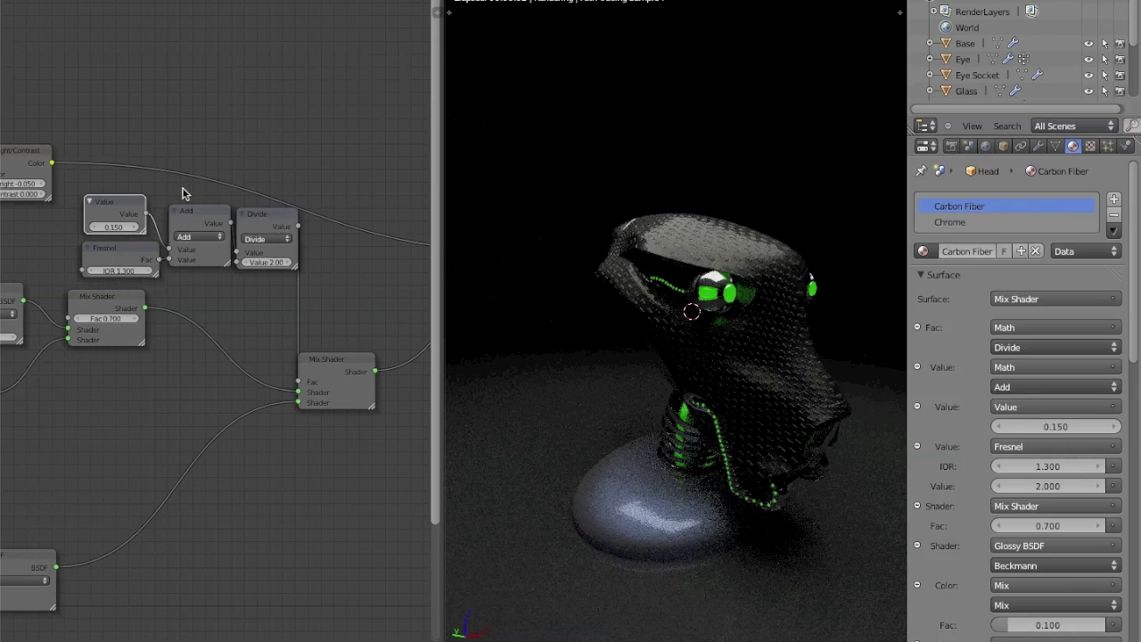
{"action": "left_click", "coordinate": [136, 228]}
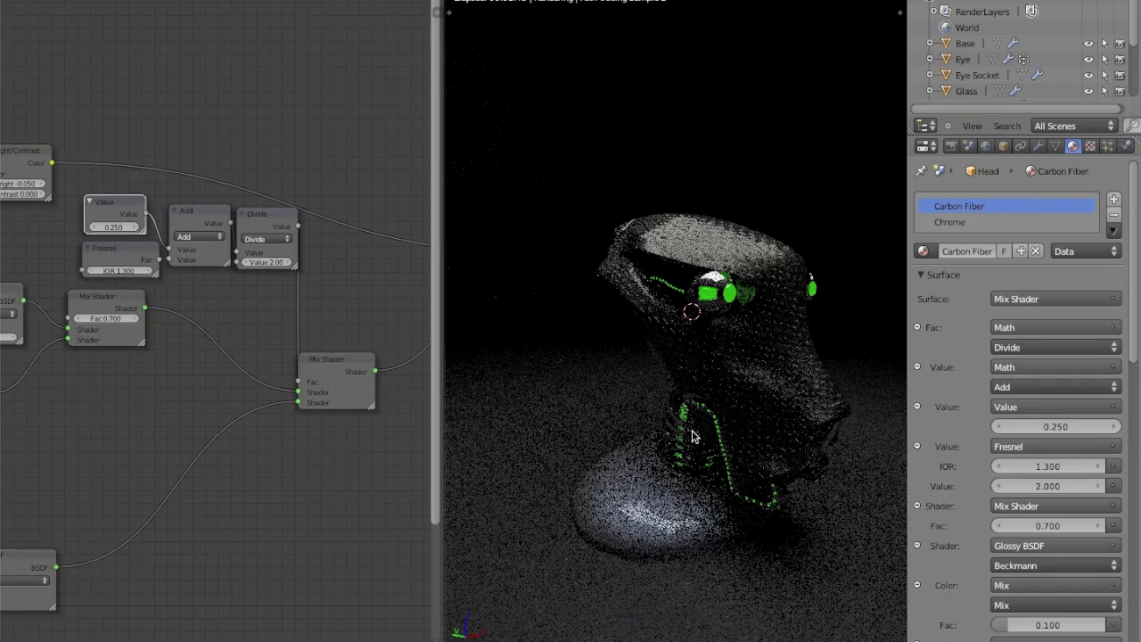
{"action": "middle_click_drag", "start_coordinate": [716, 375], "coordinate": [569, 356]}
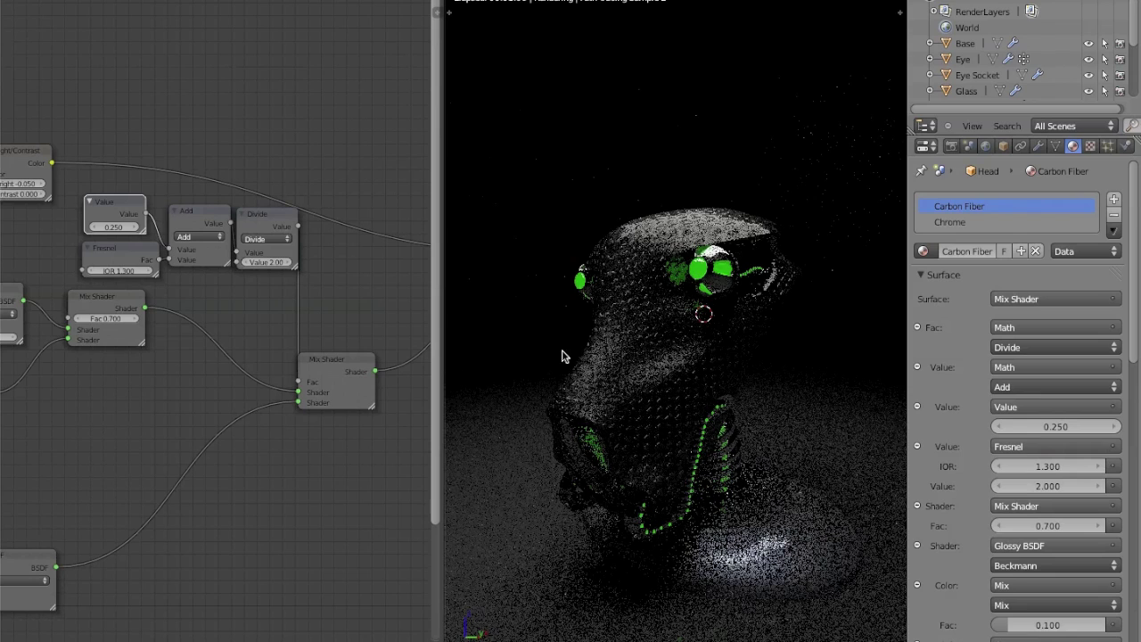
Lower the factor of the Mix Shader that blends the Glossy and Diffuse shaders to 0.600.
{"action": "middle_click_drag", "start_coordinate": [206, 300], "coordinate": [340, 298]}
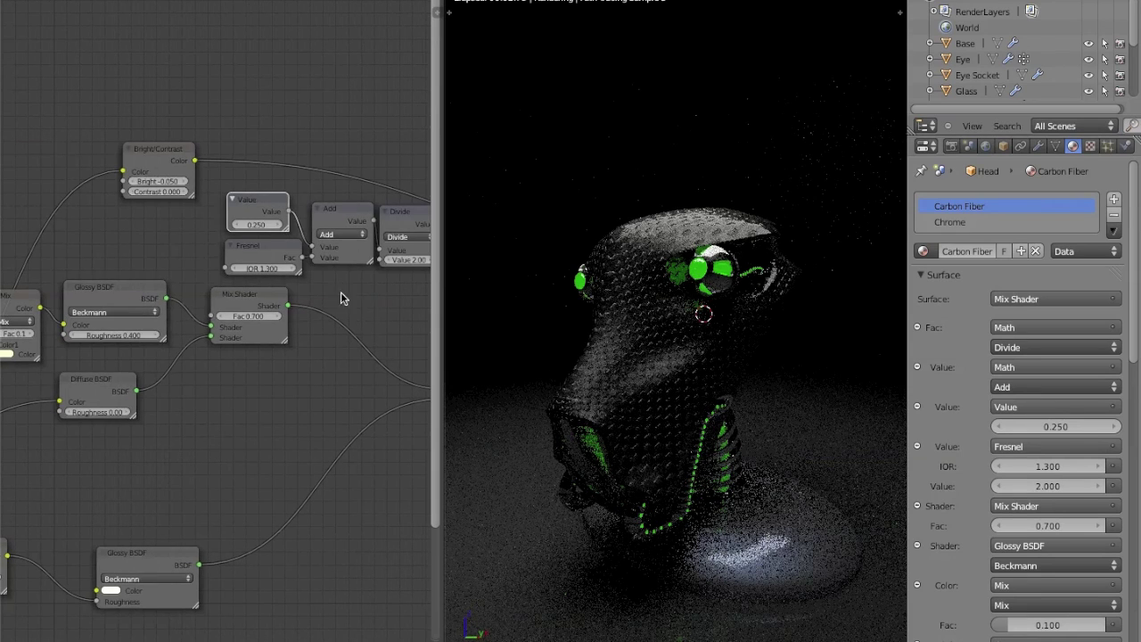
{"action": "left_click", "coordinate": [221, 317]}
{"action": "middle_click_drag", "start_coordinate": [228, 348], "coordinate": [280, 326]}
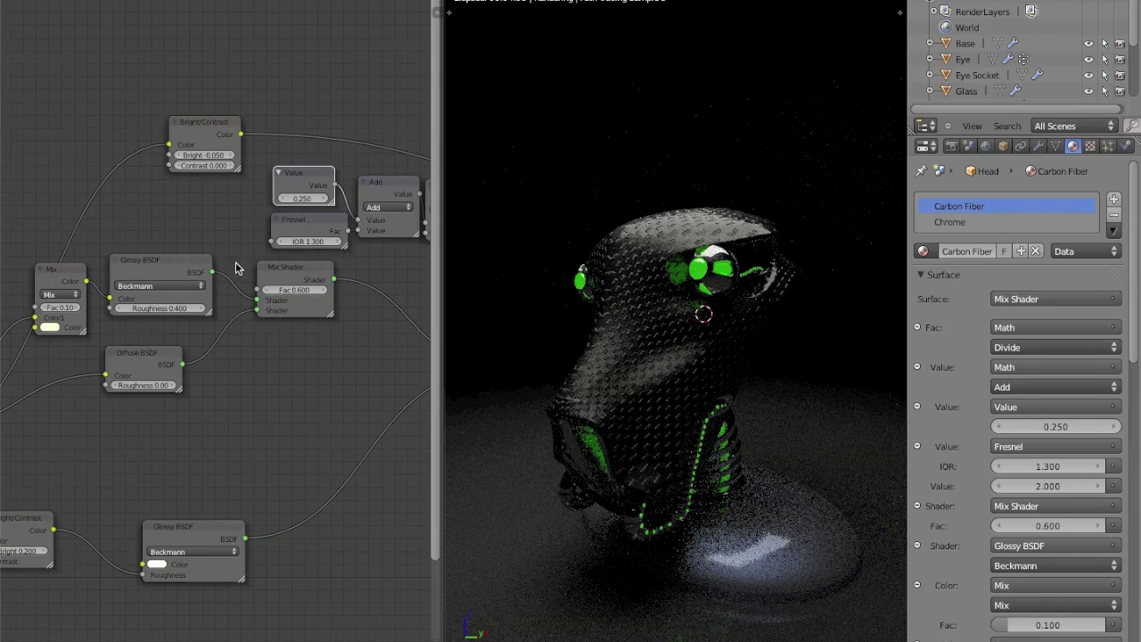
{"action": "middle_click_drag", "start_coordinate": [237, 262], "coordinate": [122, 259]}
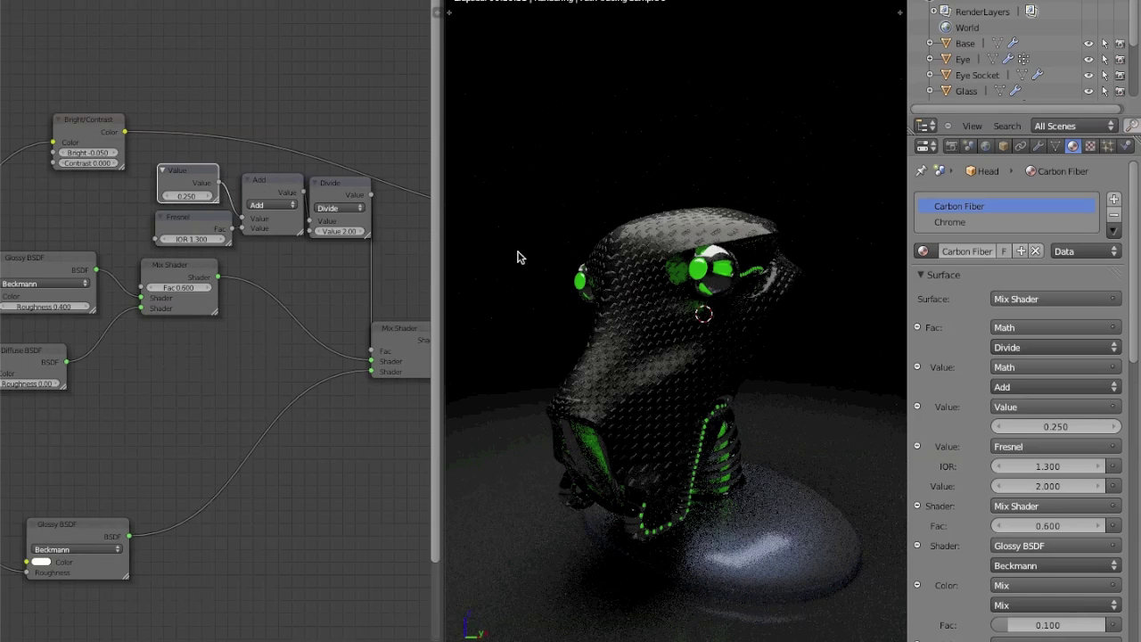
Join the node editor area into the rendered 3D viewport and reframe the robot head in the enlarged view.
{"action": "right_click", "coordinate": [441, 267]}
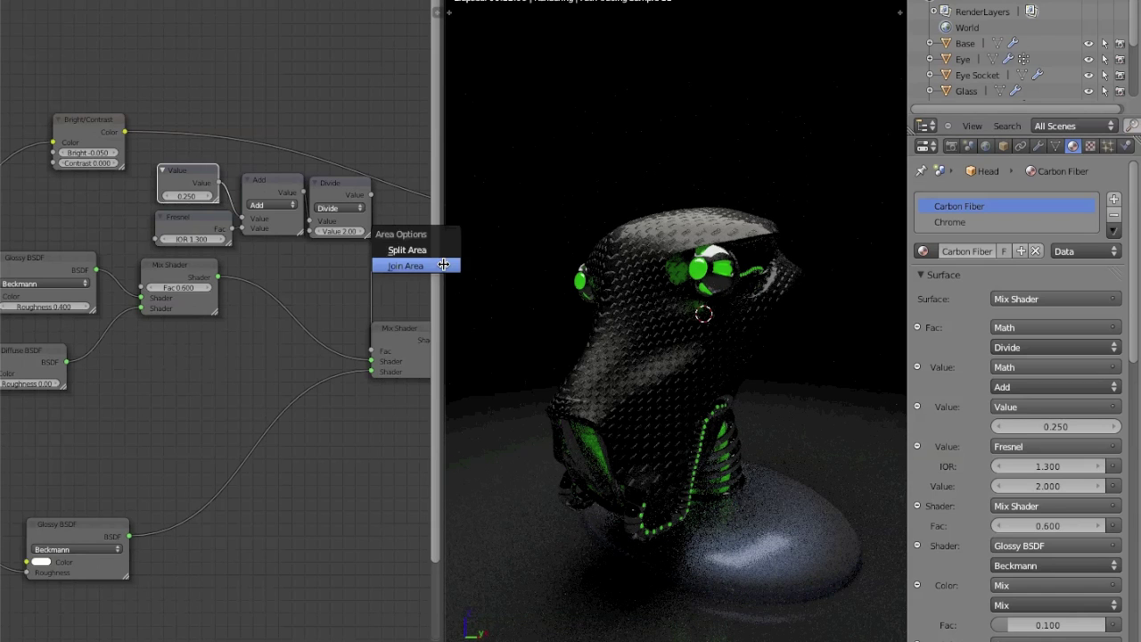
{"action": "left_click", "coordinate": [440, 264]}
{"action": "left_click", "coordinate": [351, 263]}
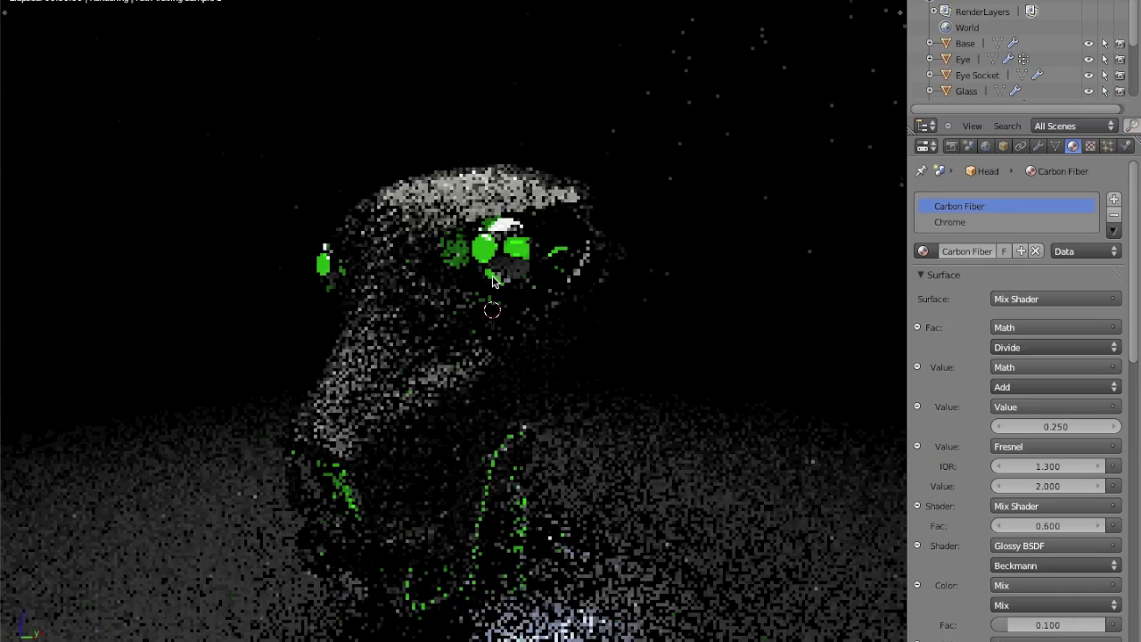
{"action": "middle_click_drag", "start_coordinate": [495, 279], "coordinate": [507, 243]}
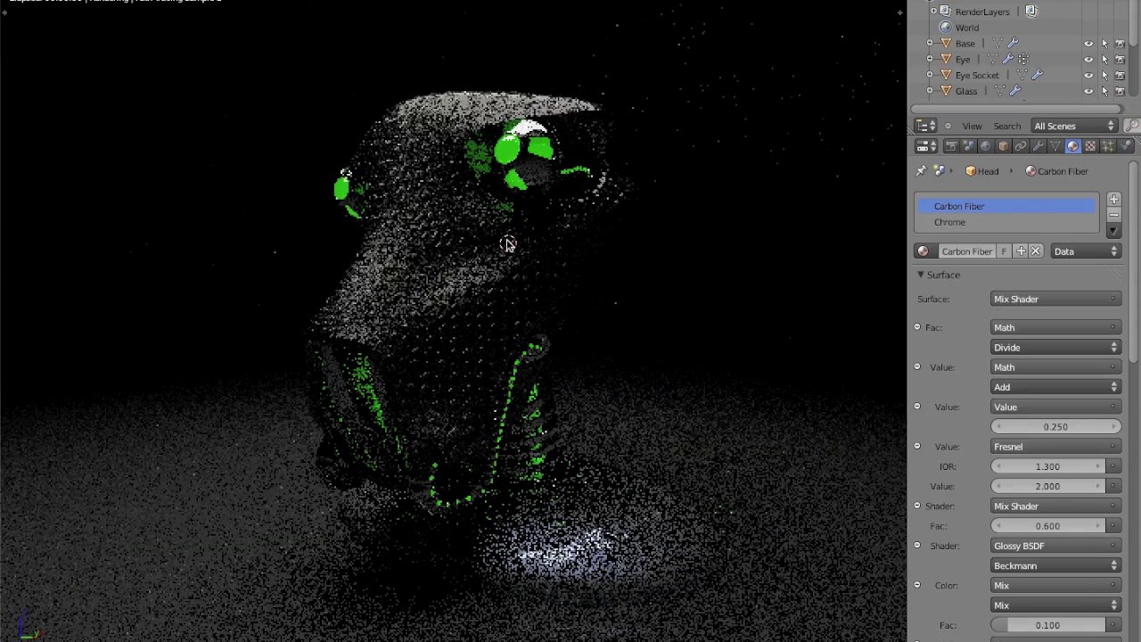